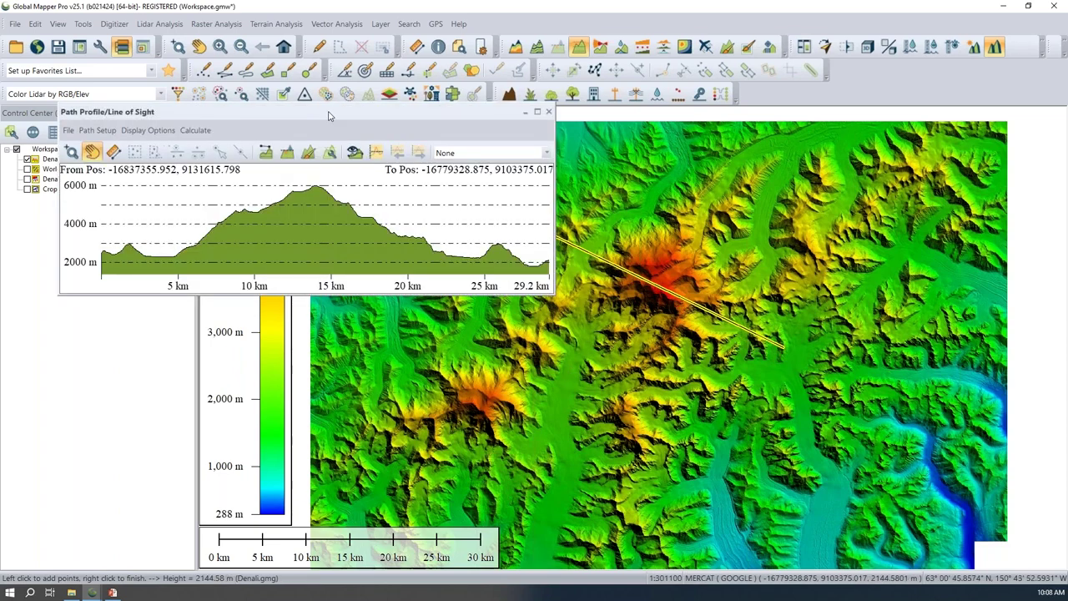
- Dock the Path Profile panel along the bottom edge, beneath the Denali map
drag(330, 117, 626, 362)
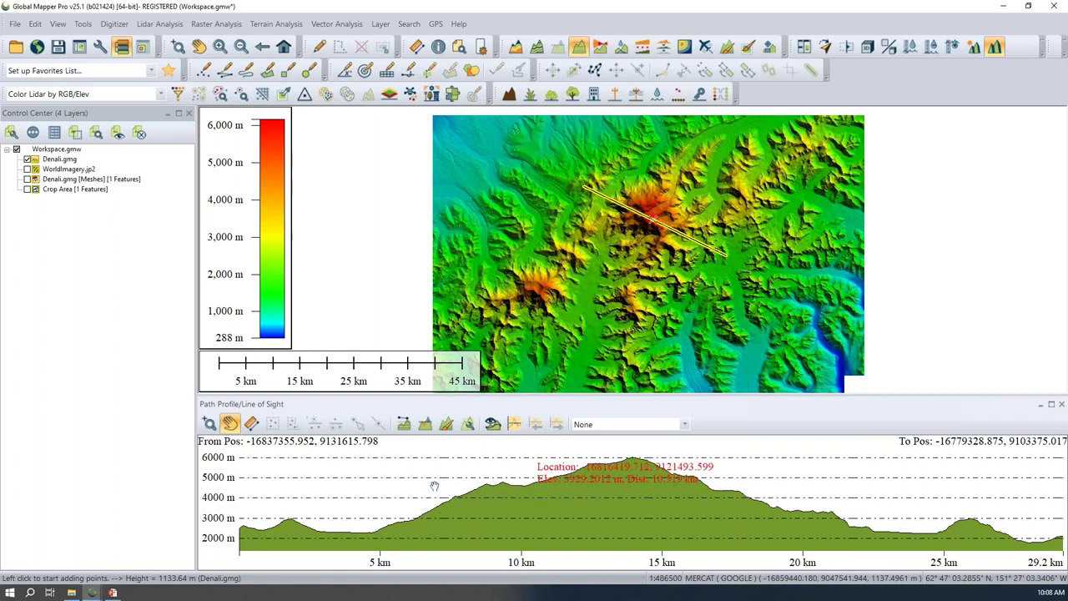
- Open Path Profile Settings from the profile toolbar's settings dropdown
click(476, 425)
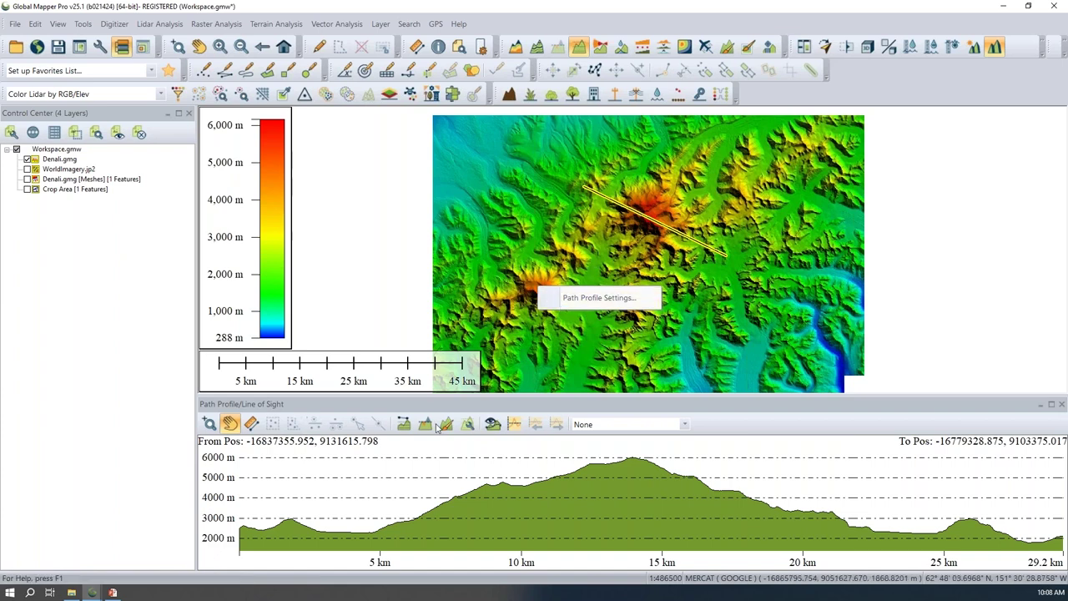
click(468, 426)
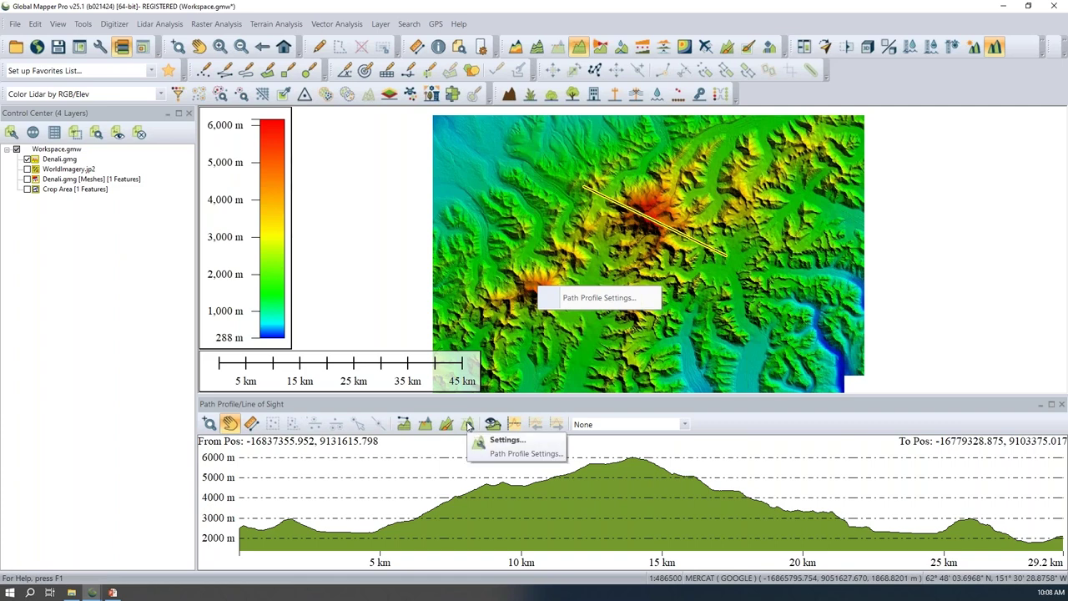
click(524, 454)
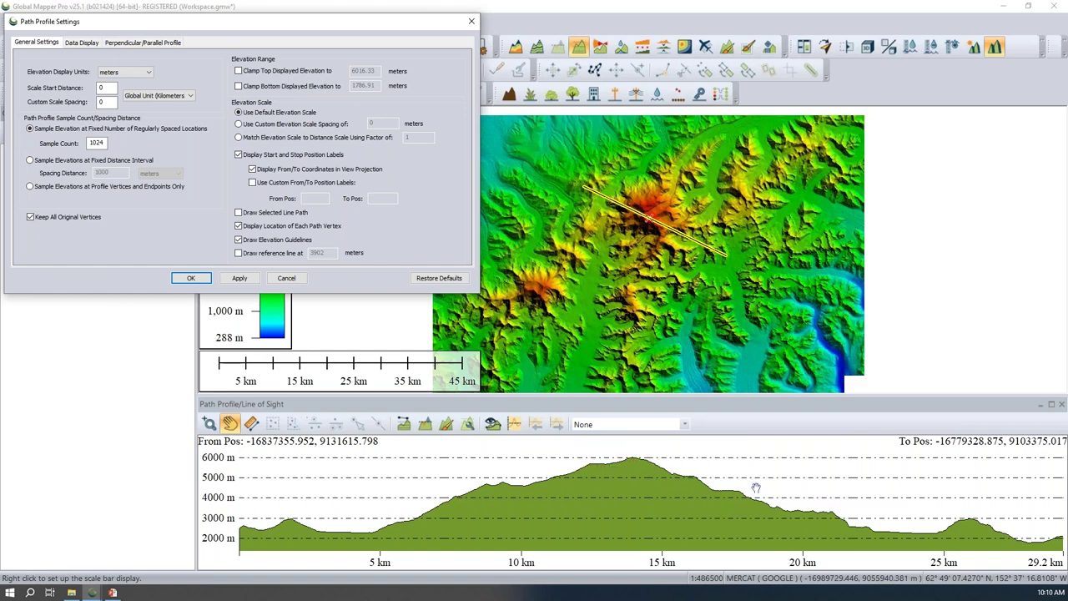
- Apply a 50-sample profile, then switch to fixed 1000 m distance-interval sampling and apply
double_click(98, 143)
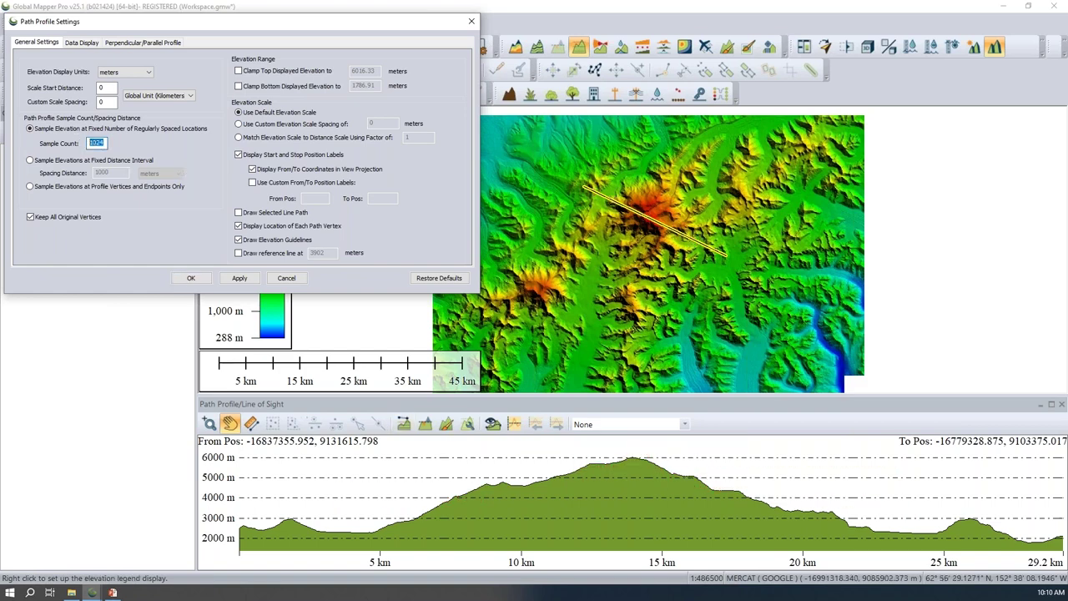
text(50)
click(235, 279)
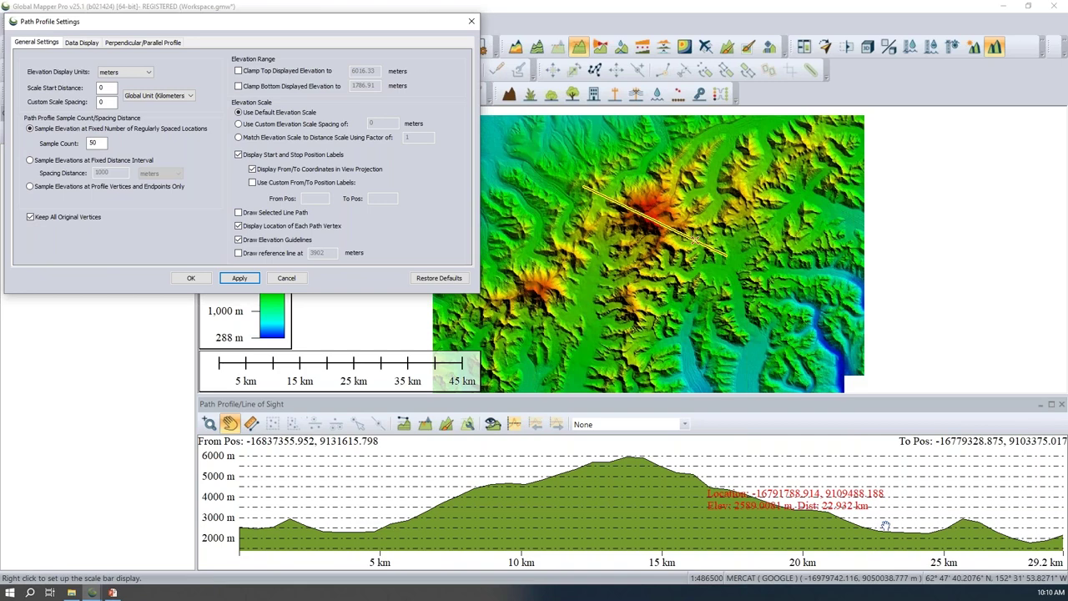
click(60, 162)
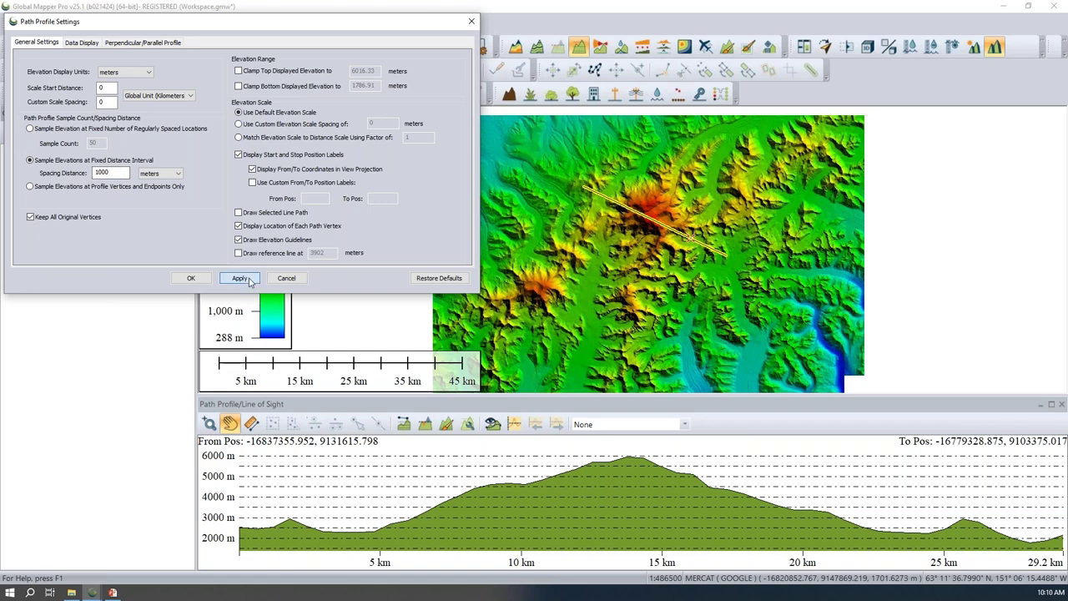
click(239, 278)
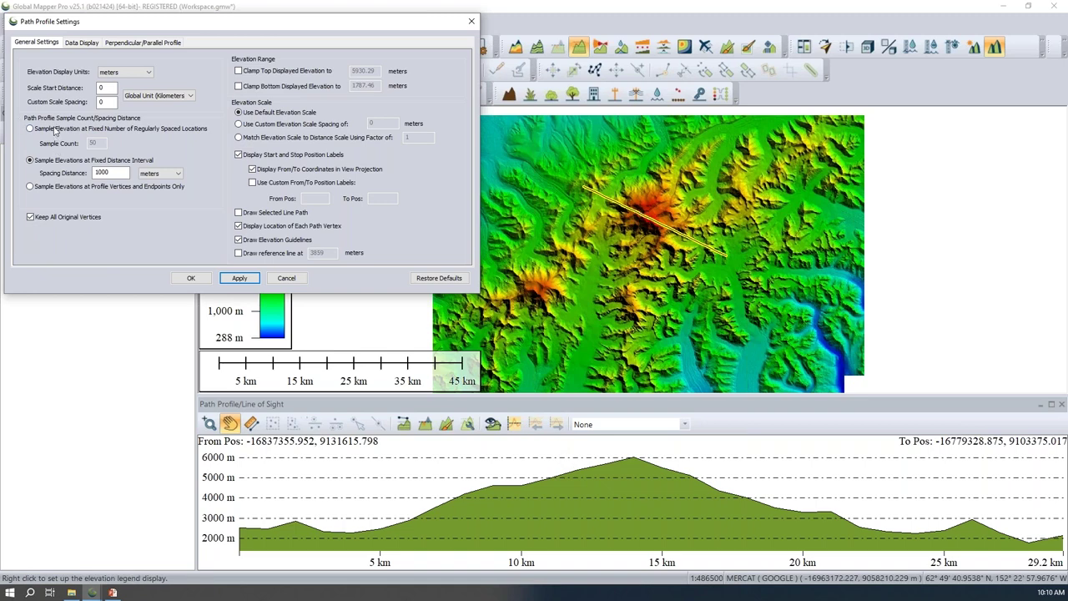
- Return to Fixed Number sampling with a sample count of 1024
click(57, 130)
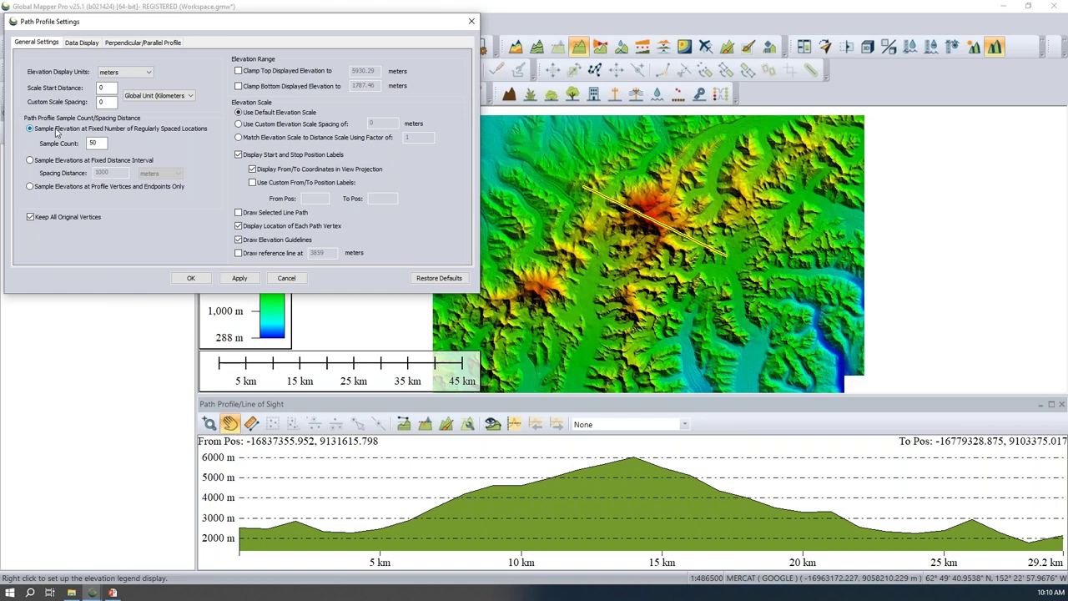
double_click(93, 143)
text(1024)
- Apply 1024 samples and remove the elevation guidelines from the profile chart
click(238, 282)
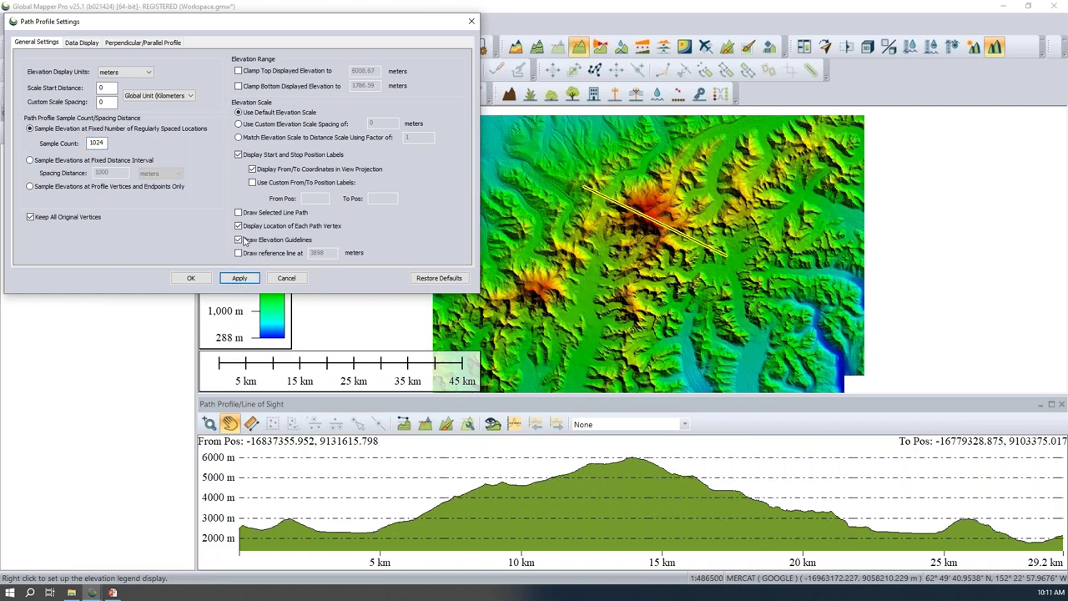
click(239, 240)
click(240, 277)
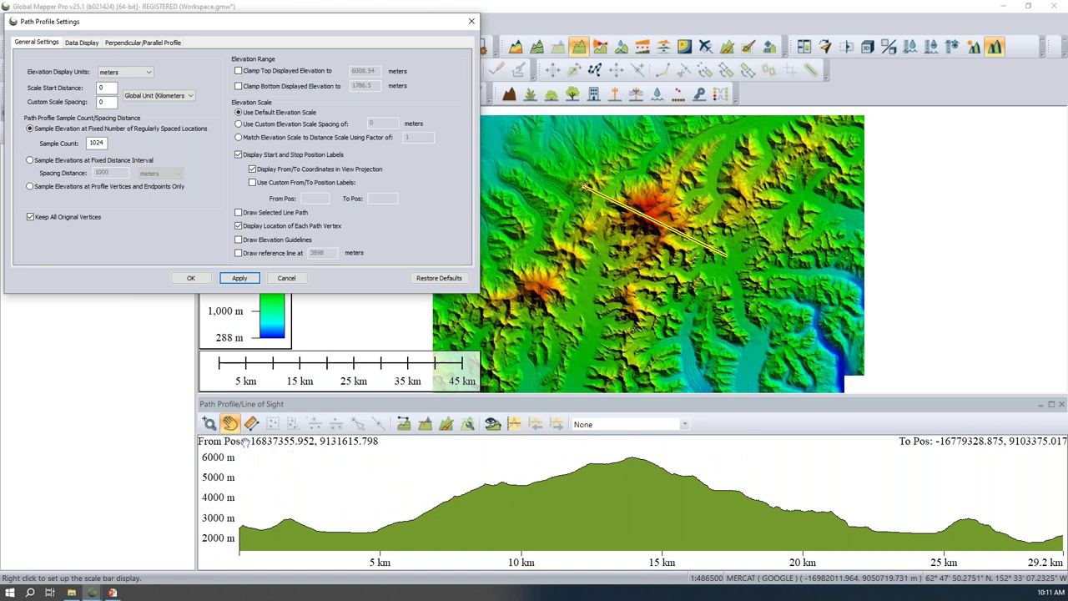
- Add a 3898 m reference line, zoom and pan the graph, then uncheck the line
click(239, 254)
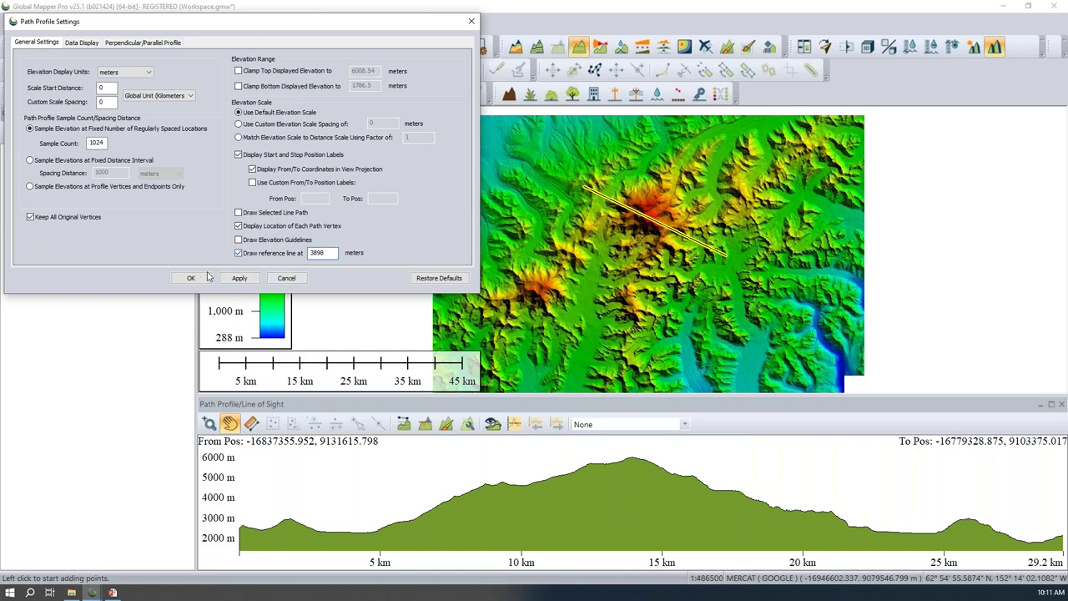
click(239, 279)
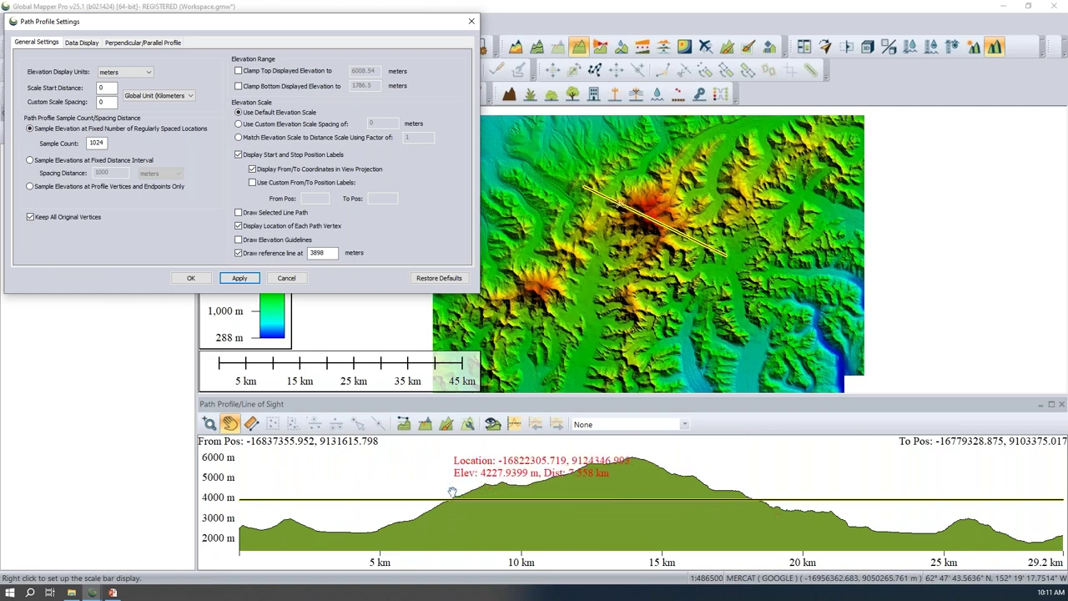
scroll(453, 492, up, 1)
scroll(454, 493, up, 2)
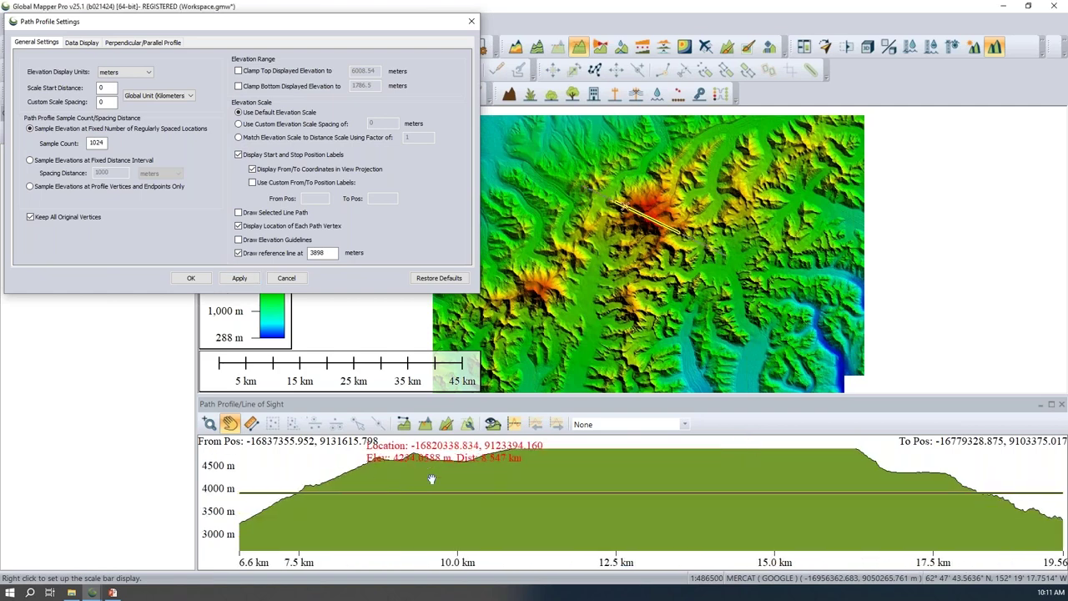
drag(334, 482, 408, 497)
scroll(407, 497, down, 3)
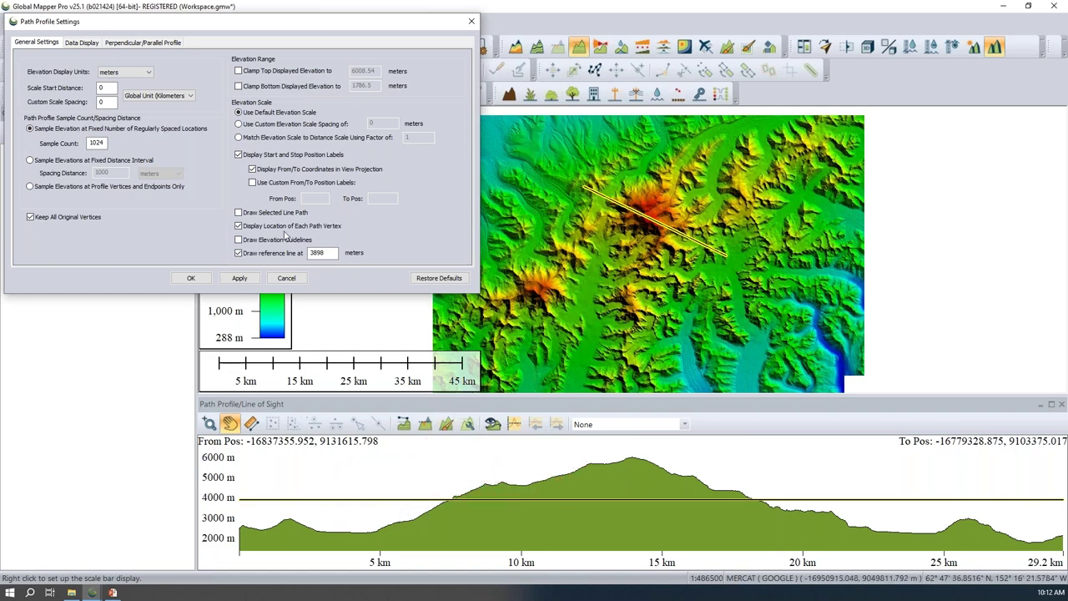
click(240, 254)
- Apply the reference-line removal, toggle per-layer profile lines on and off, then view Perpendicular/Parallel settings
click(240, 281)
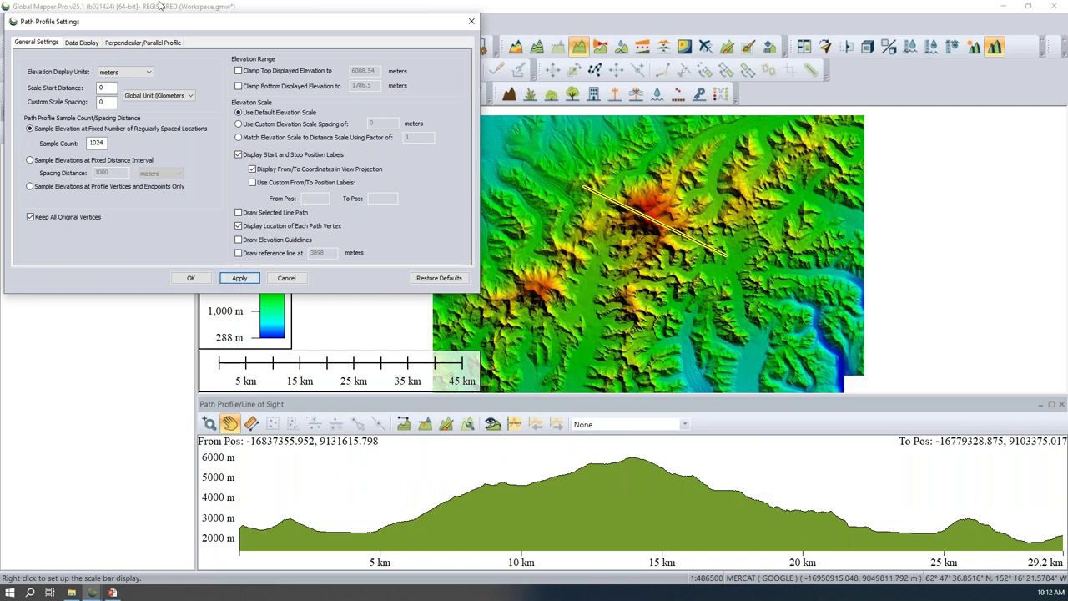
click(84, 44)
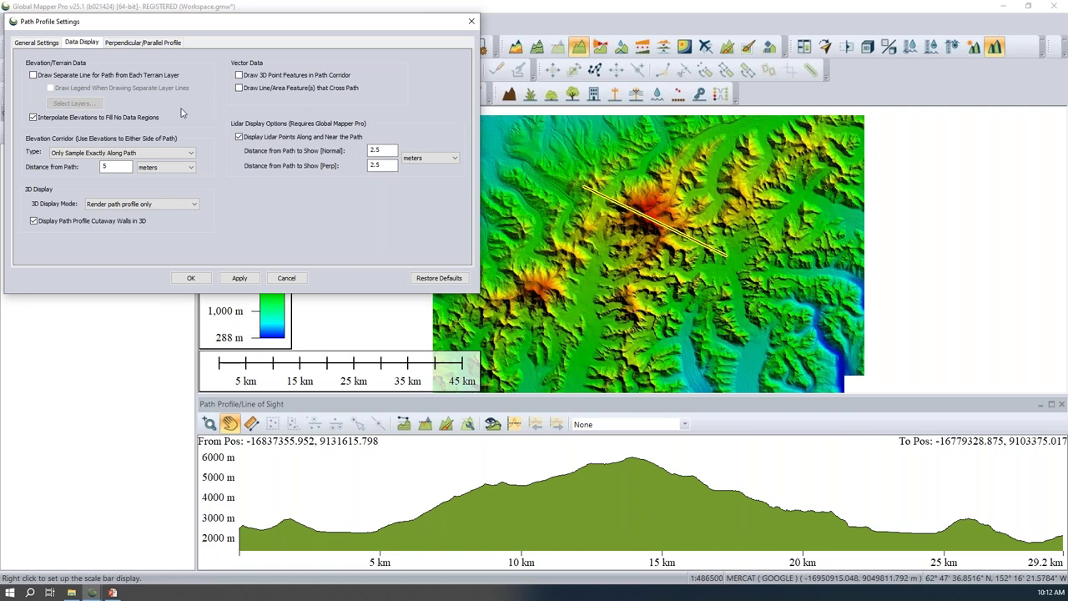
click(33, 75)
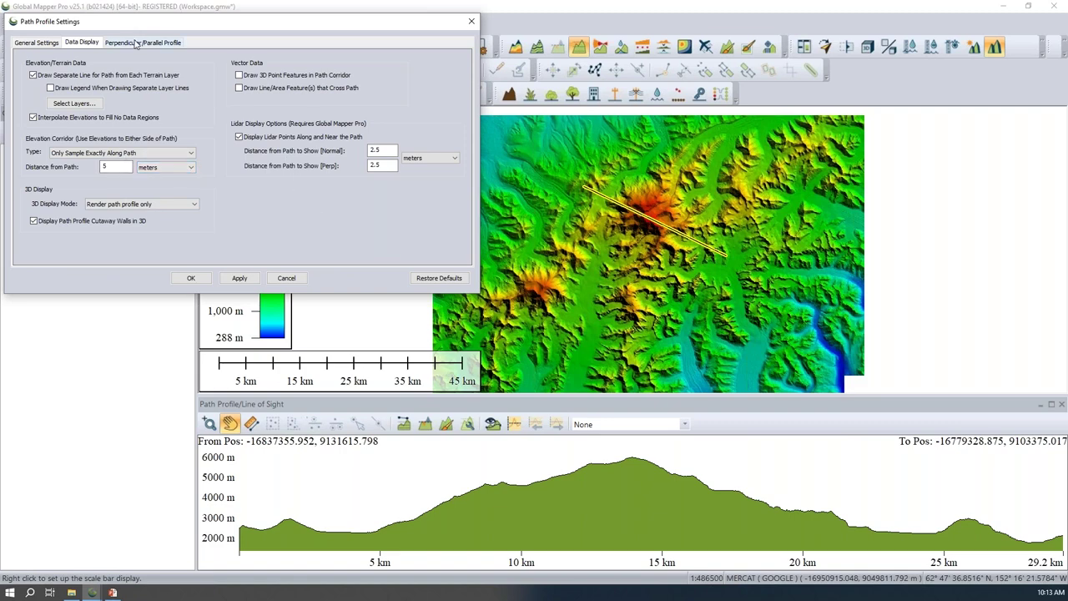
click(33, 75)
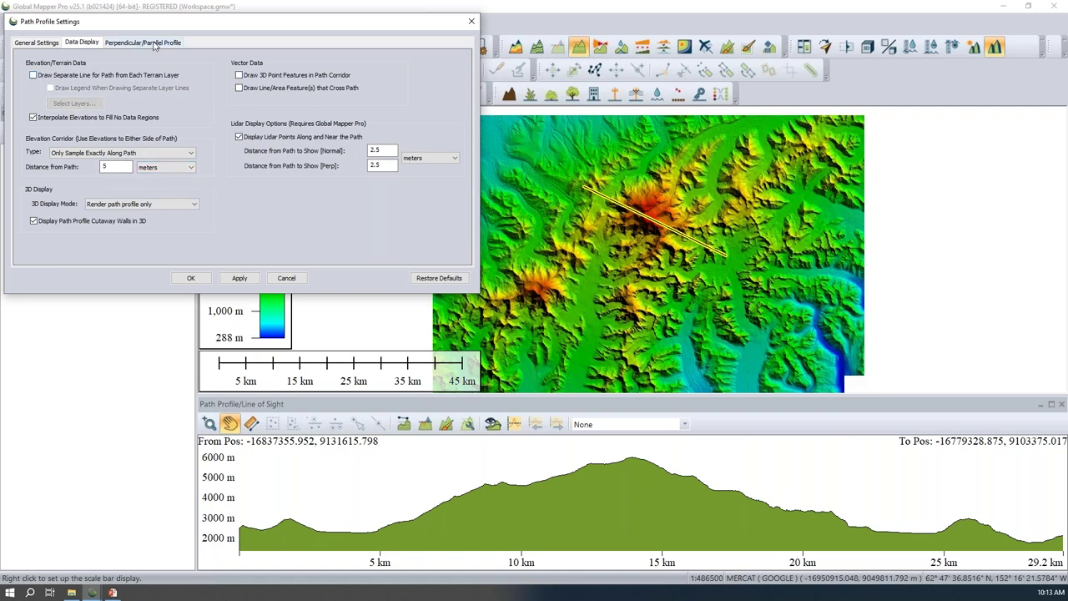
click(155, 43)
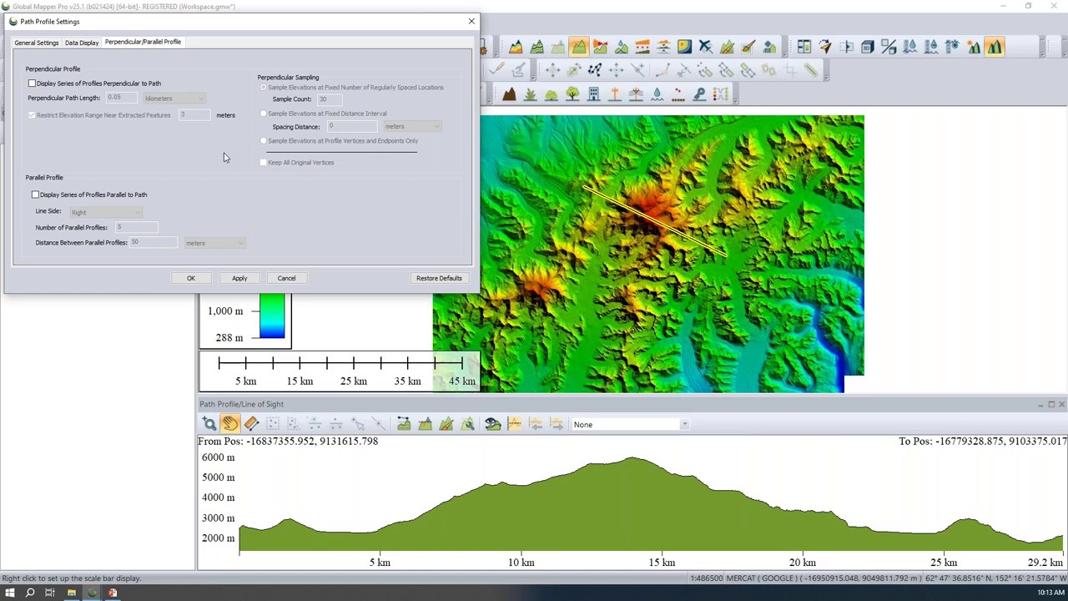
click(60, 86)
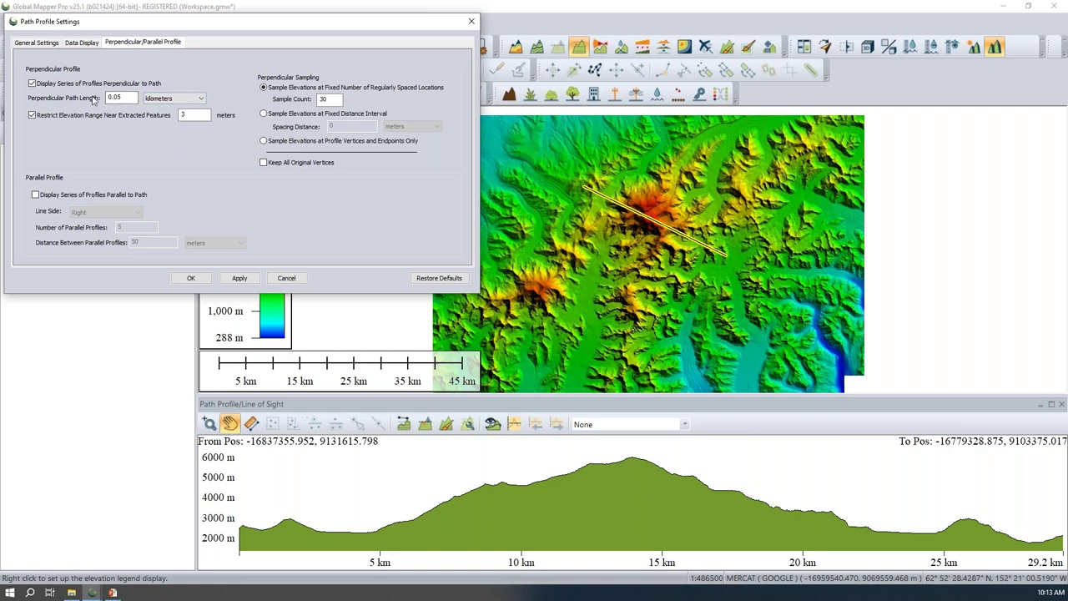
click(237, 280)
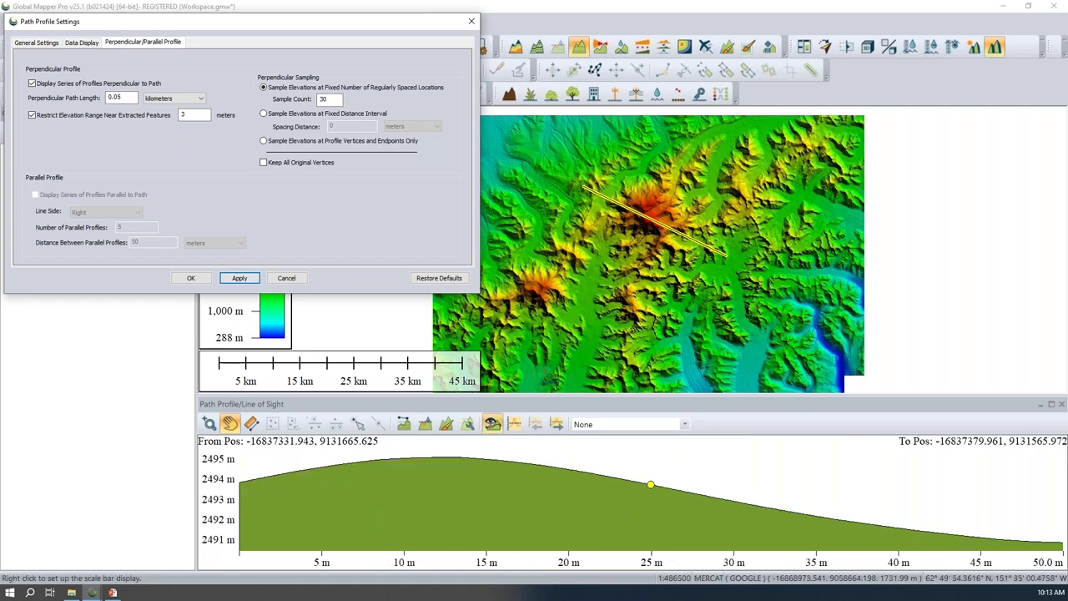
click(558, 425)
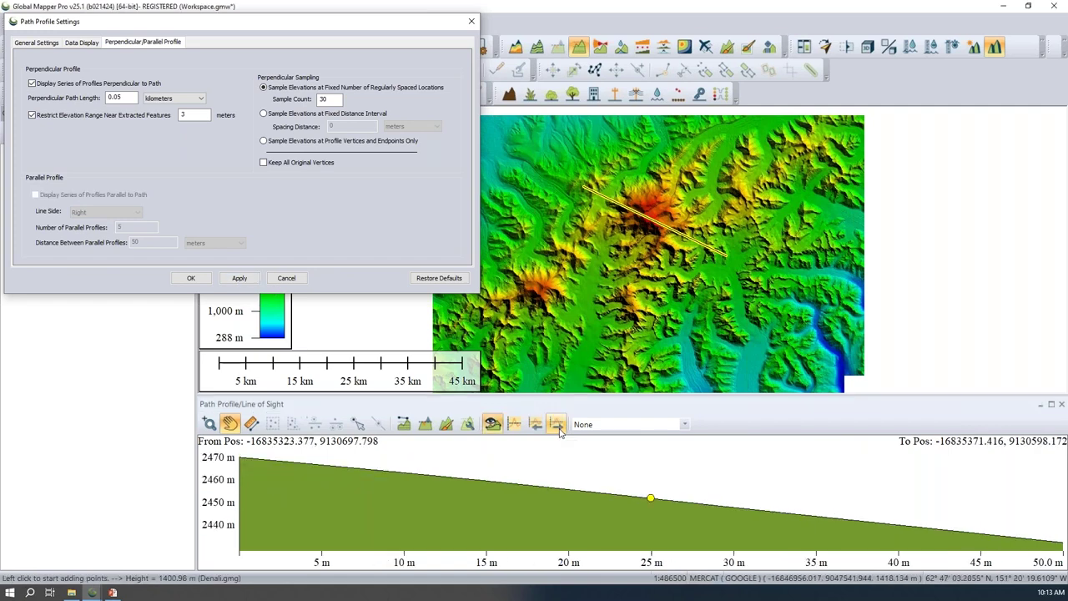
click(558, 425)
click(558, 425)
click(557, 425)
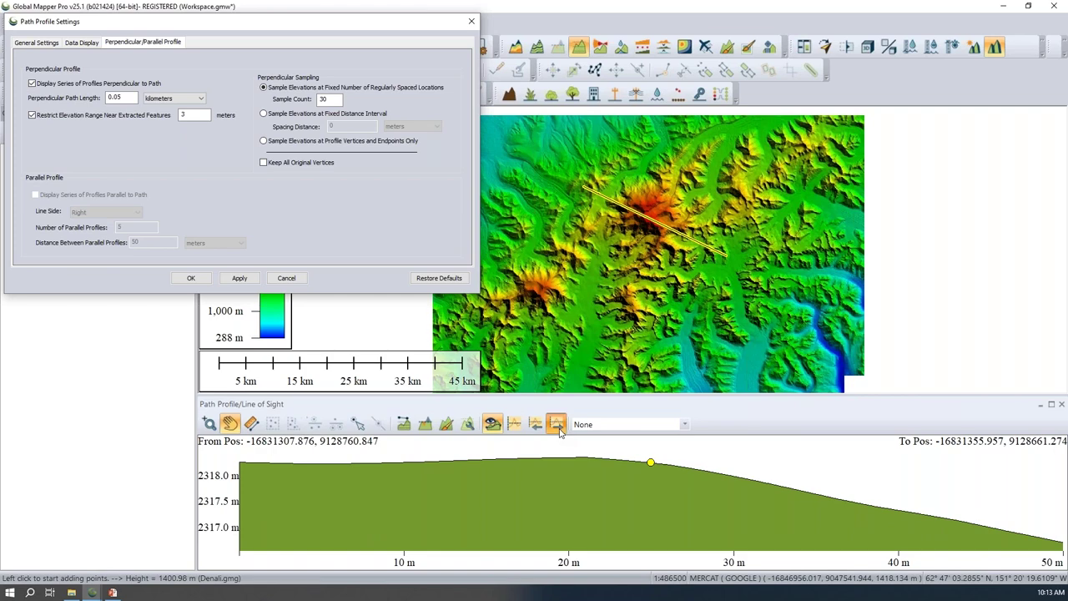
click(557, 424)
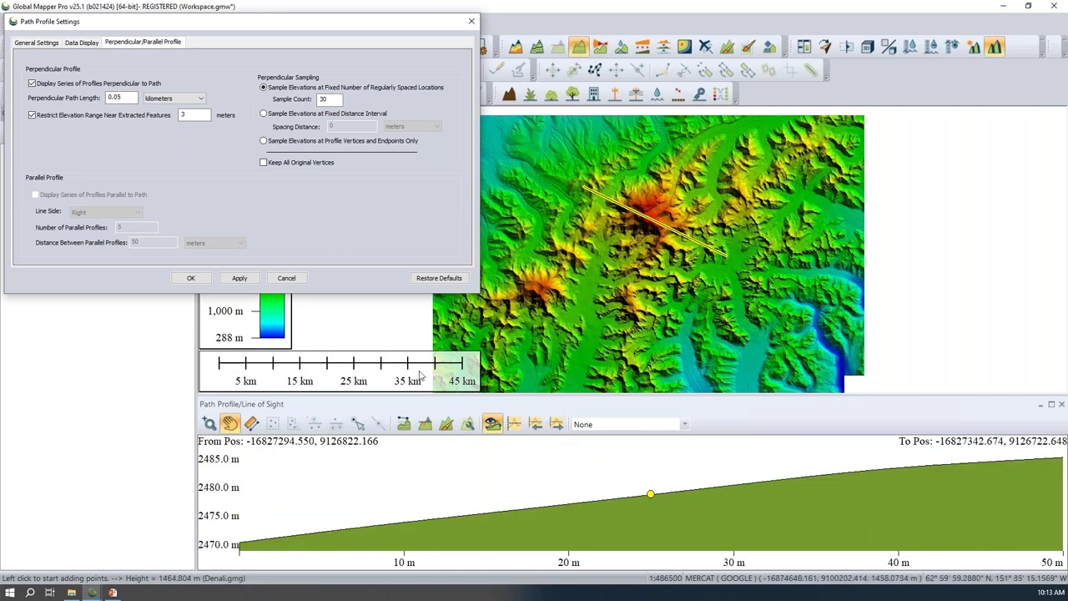
click(535, 425)
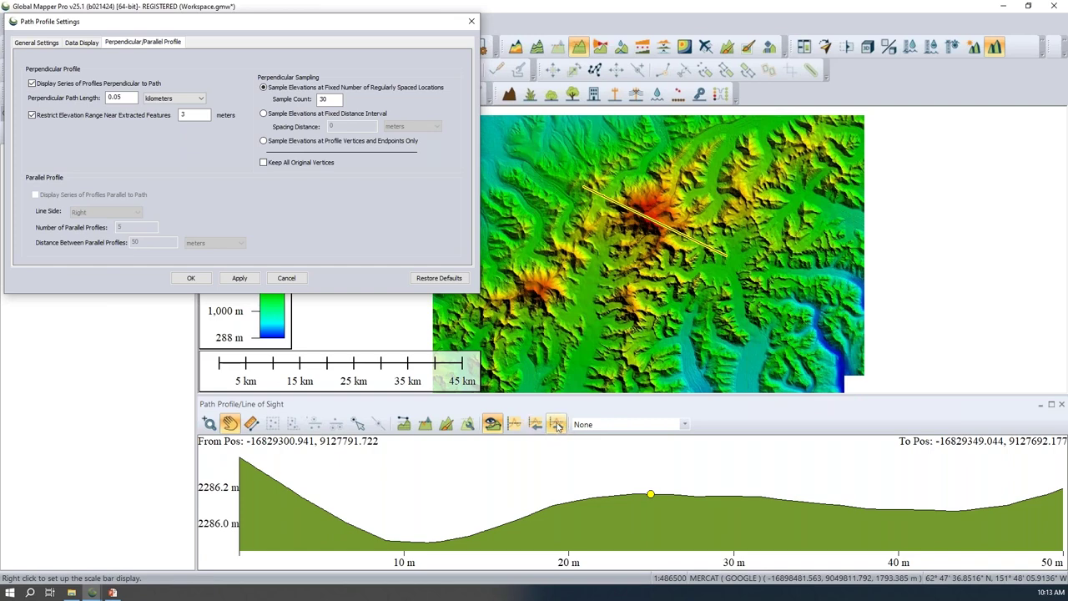
click(556, 425)
click(538, 425)
click(65, 84)
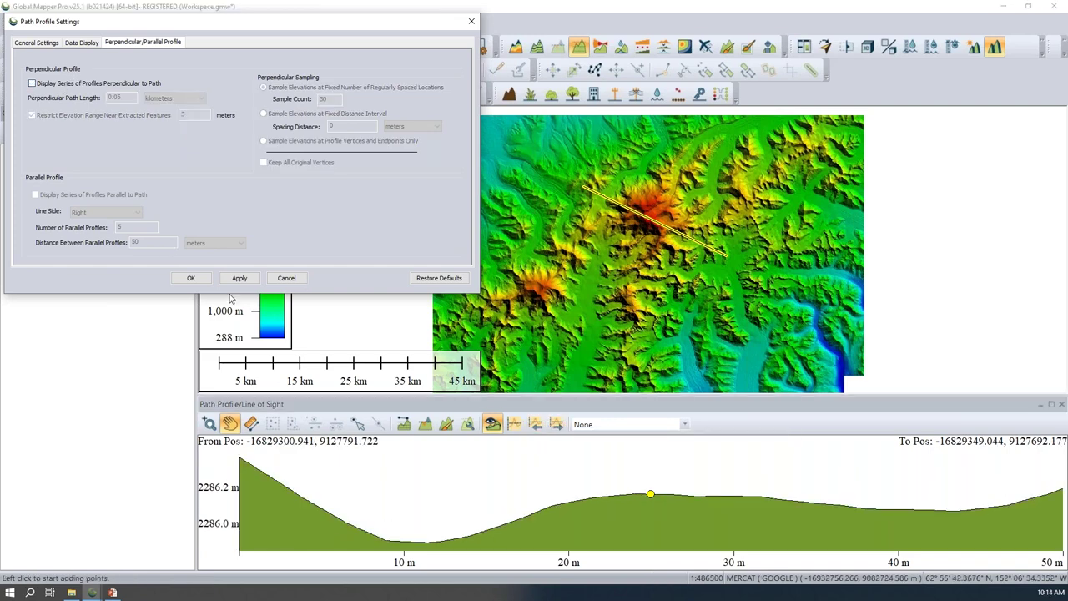
click(239, 278)
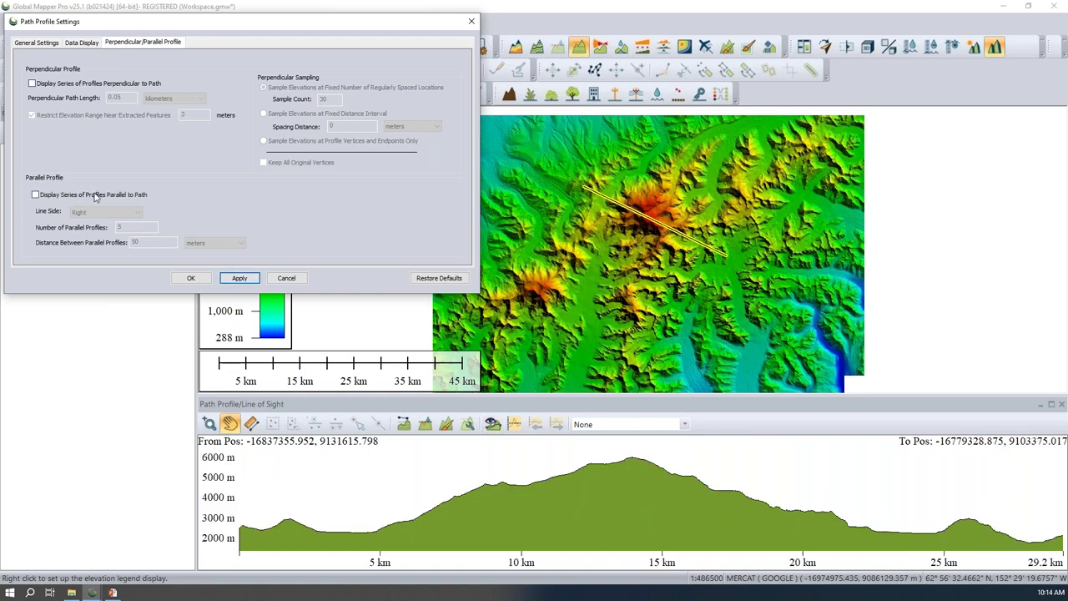
- Enable parallel profiles on both sides of the path: 5 profiles, 100 m apart, applied
click(94, 195)
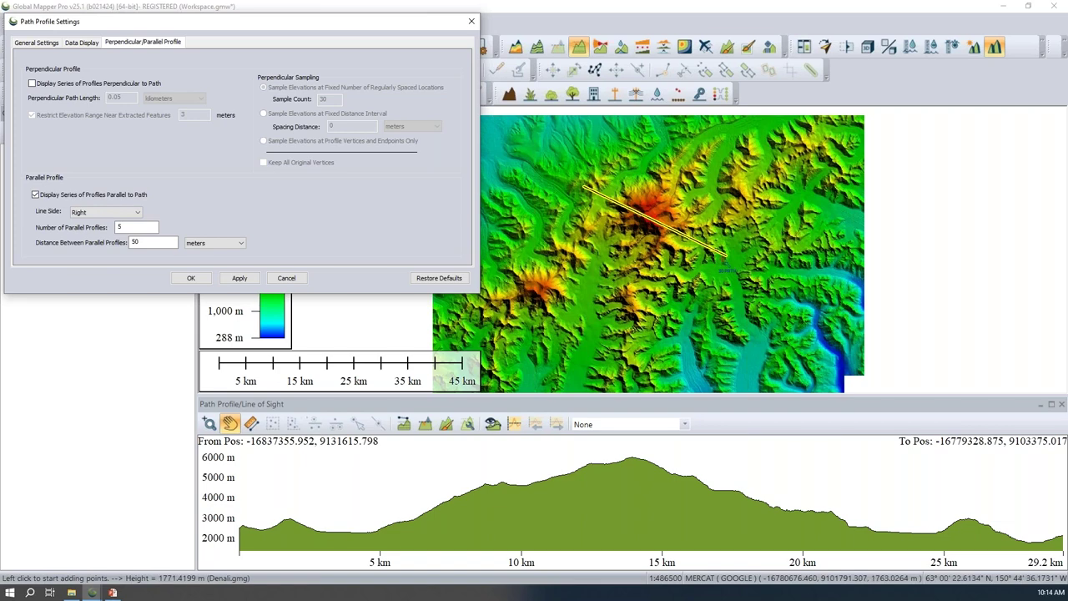
click(76, 212)
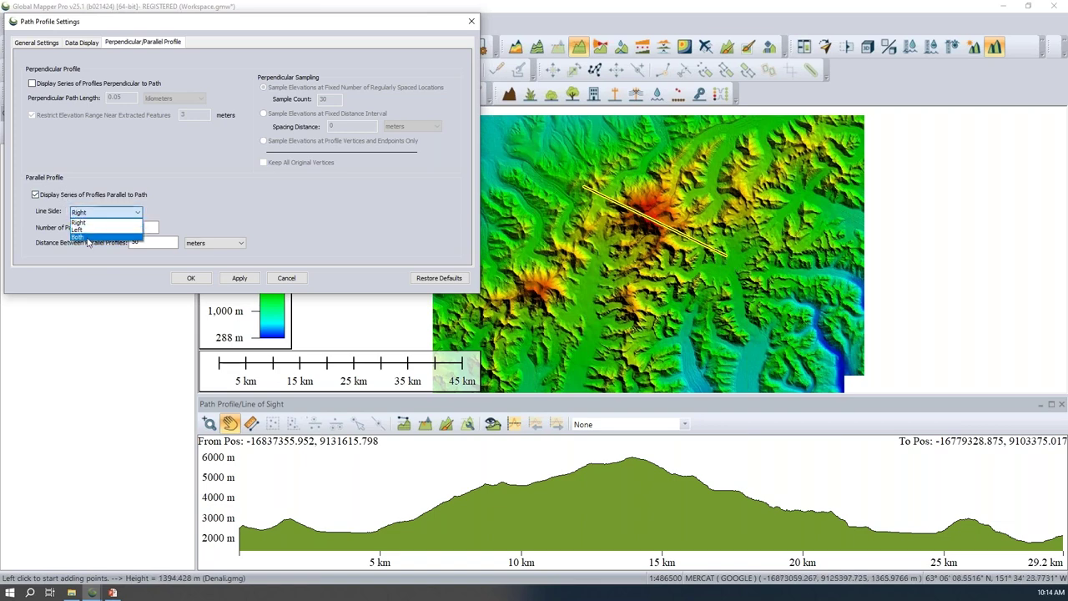
click(87, 237)
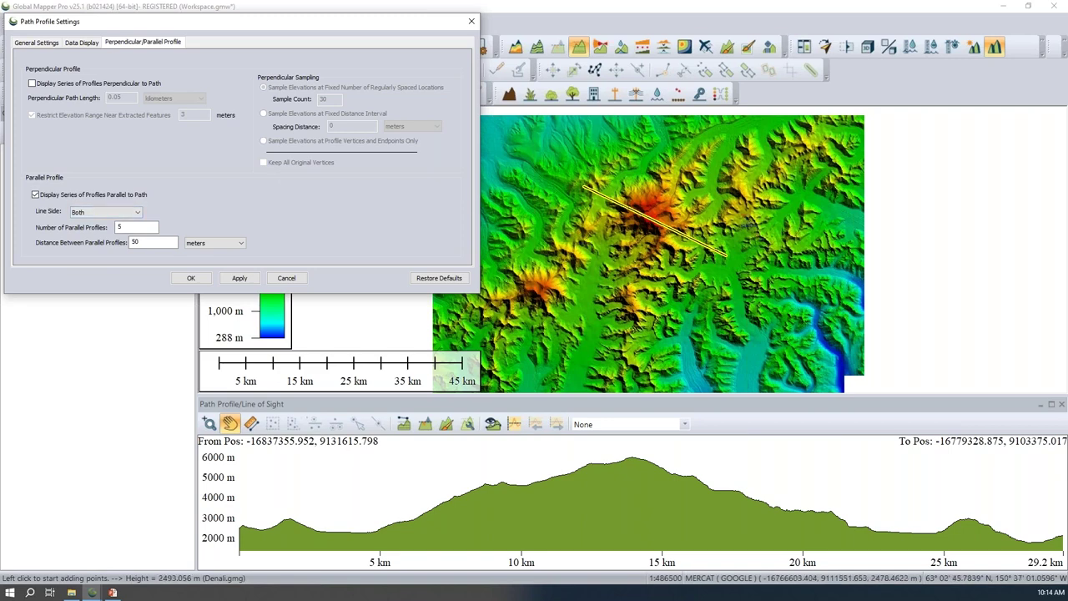
click(149, 227)
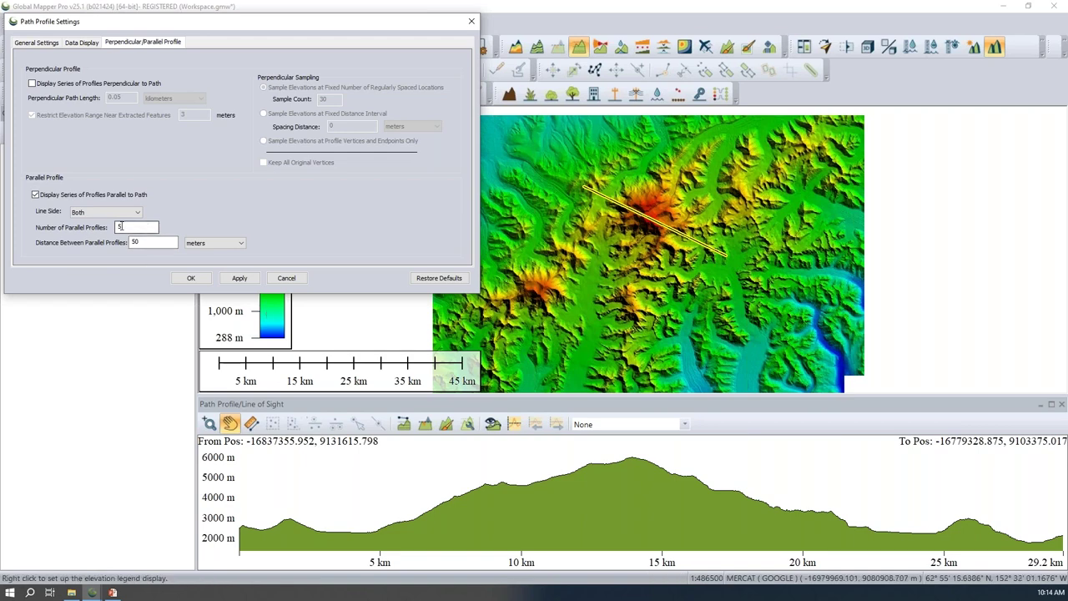
drag(144, 241, 115, 249)
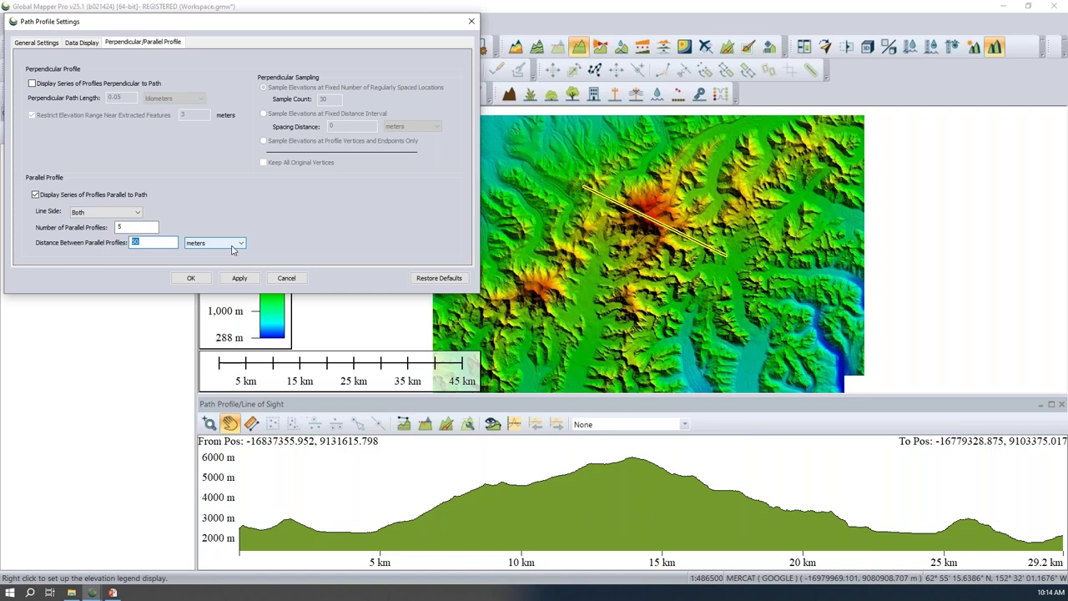
text(100)
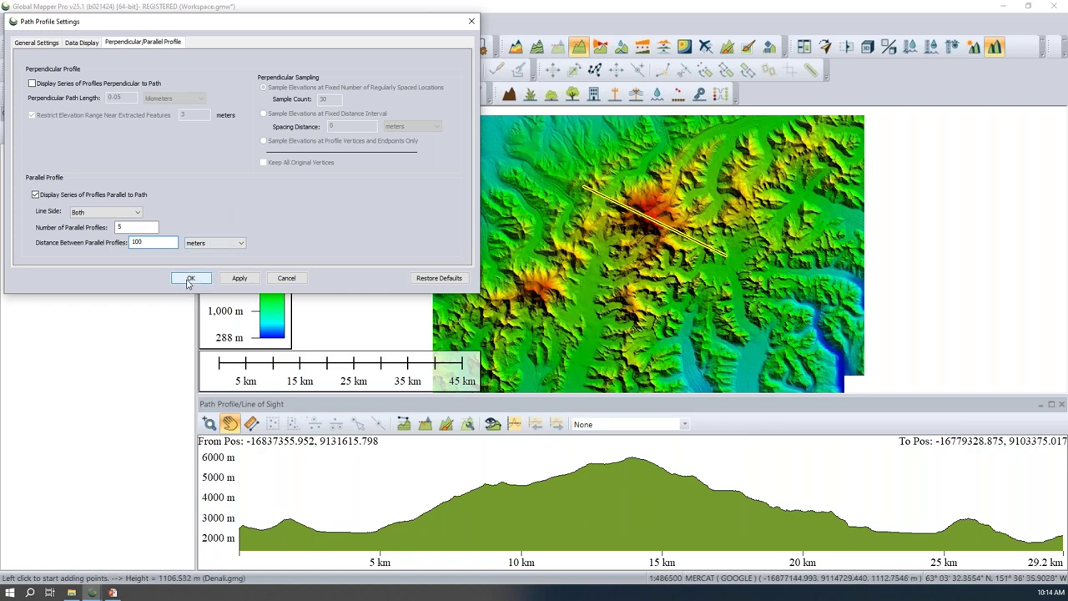
click(239, 278)
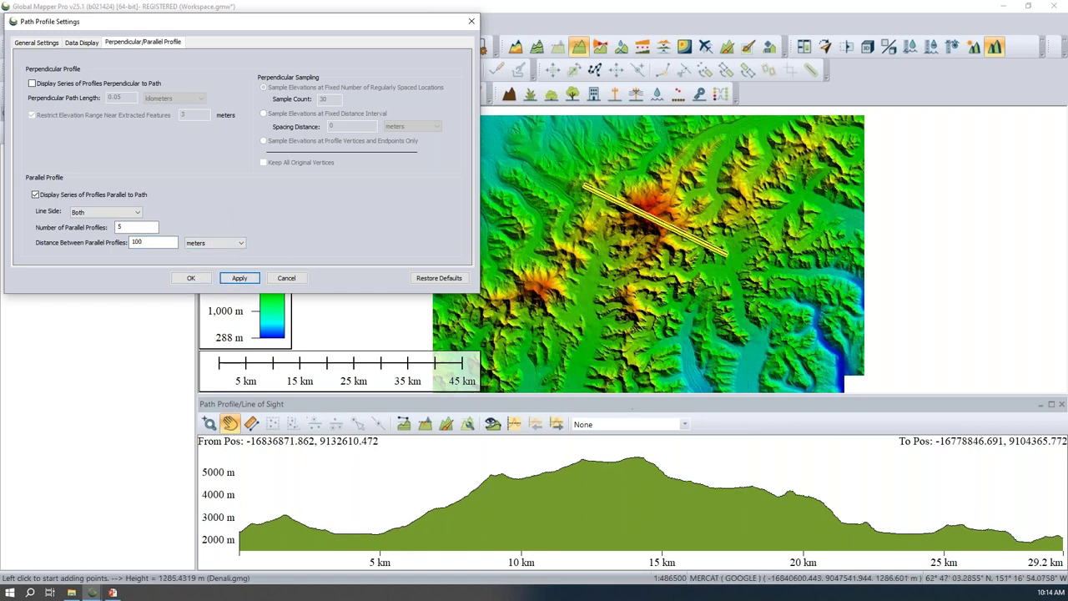
- Zoom in on the path and cycle through the parallel profiles with the next/previous buttons
scroll(670, 226, up, 4)
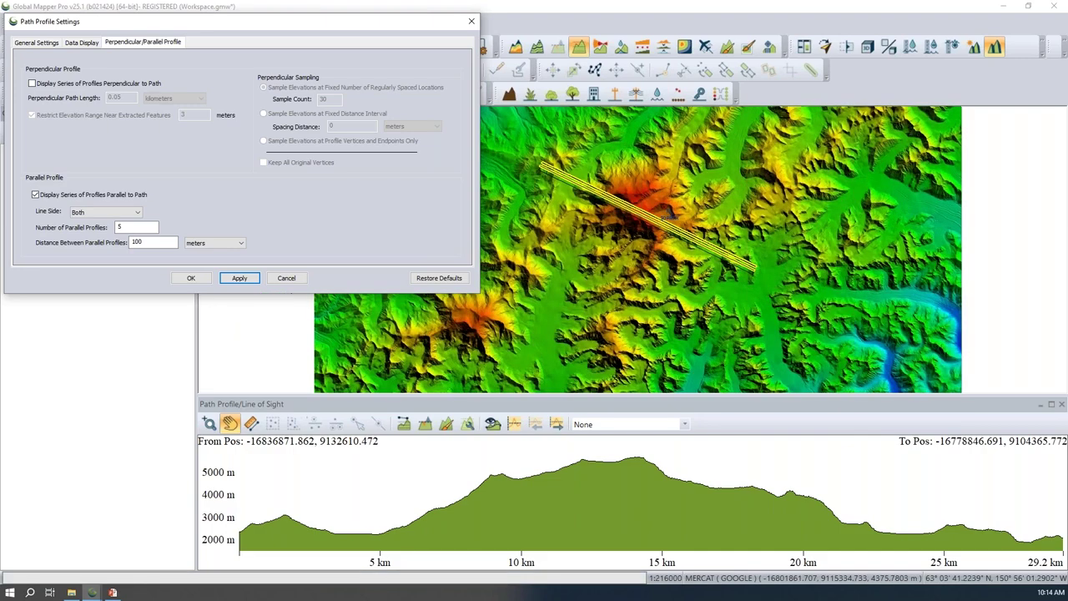
scroll(670, 227, up, 2)
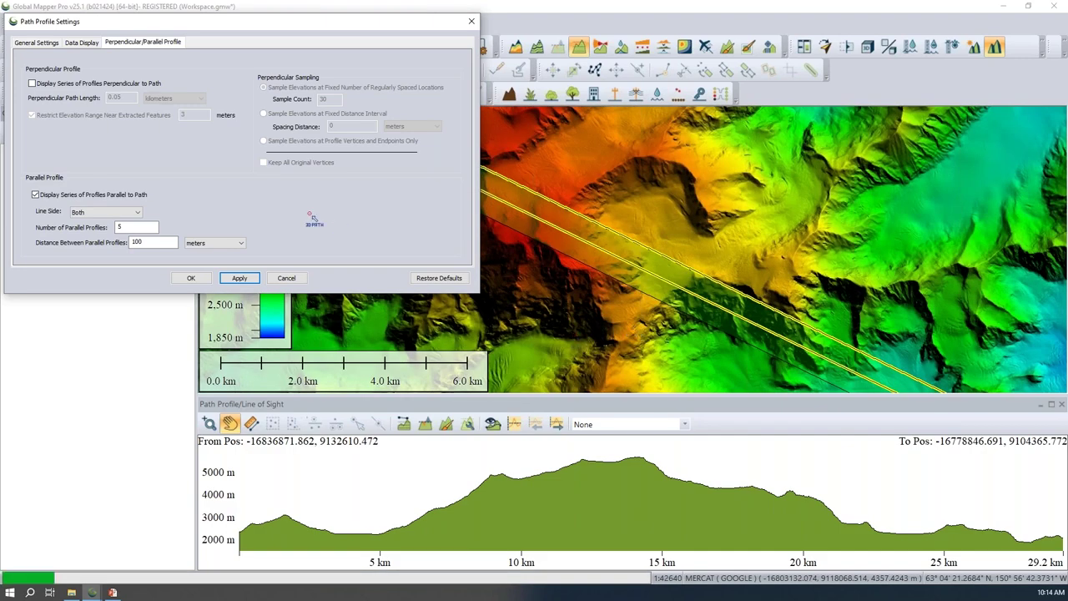
scroll(636, 259, down, 1)
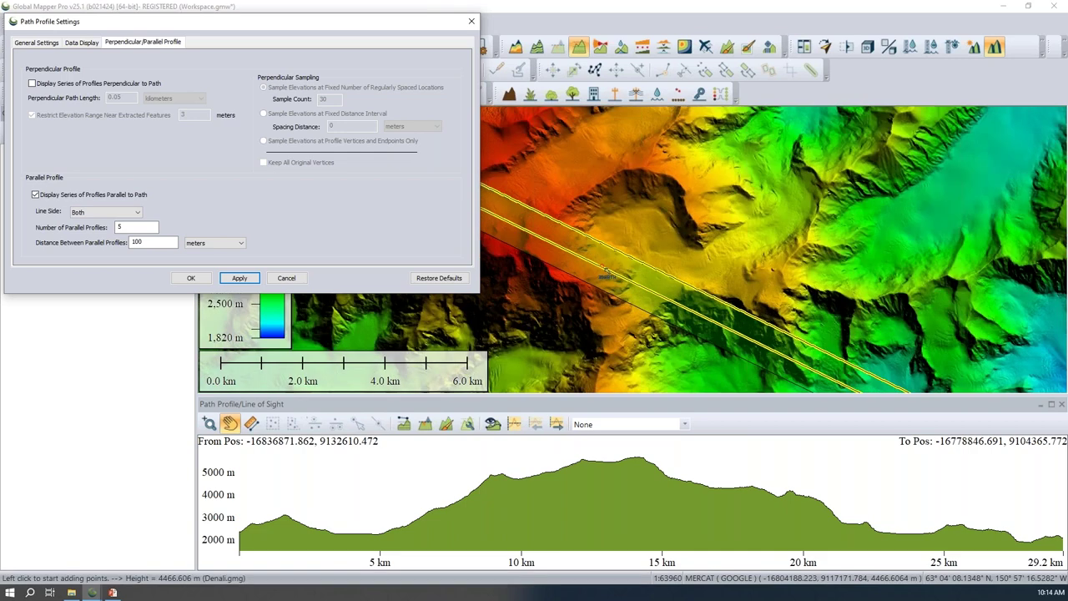
click(558, 425)
click(557, 425)
click(557, 425)
click(558, 425)
click(557, 425)
click(557, 425)
click(558, 425)
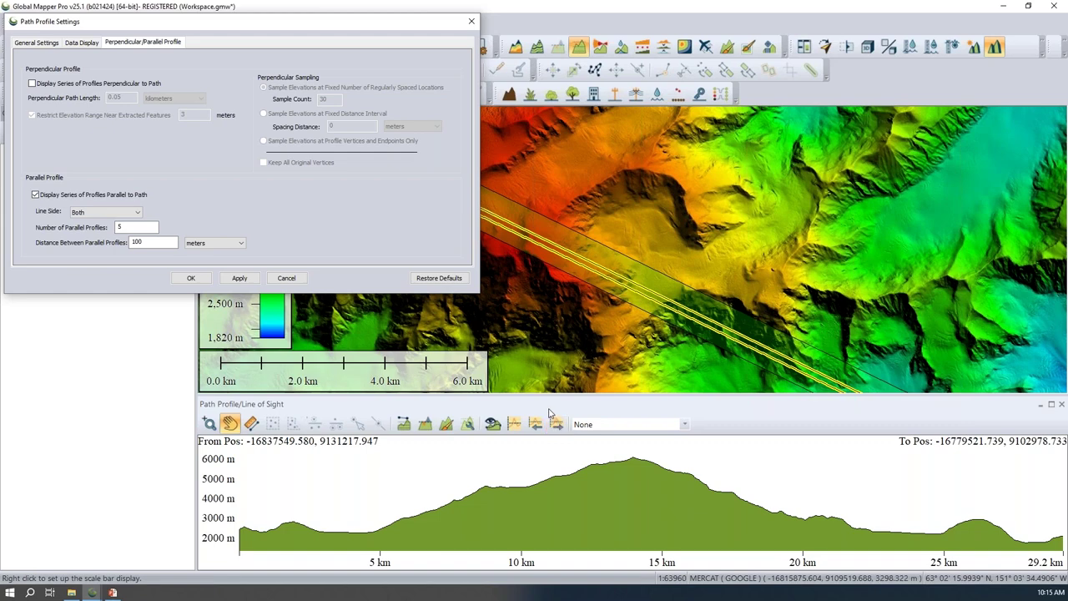
click(557, 424)
click(558, 424)
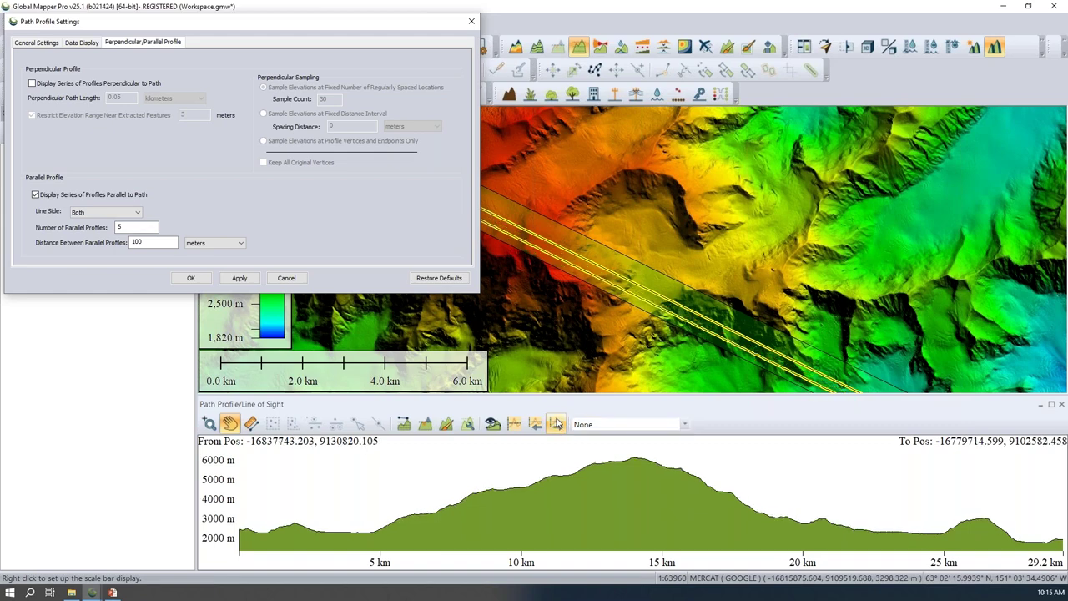
- Switch off and apply the parallel profiles, then close Path Profile Settings
click(106, 198)
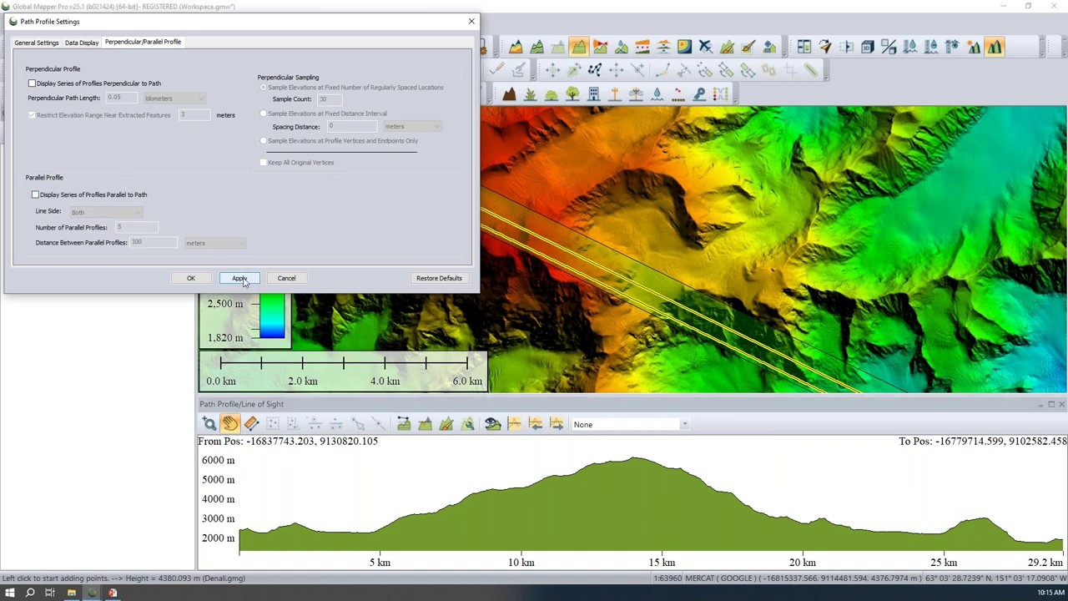
click(241, 279)
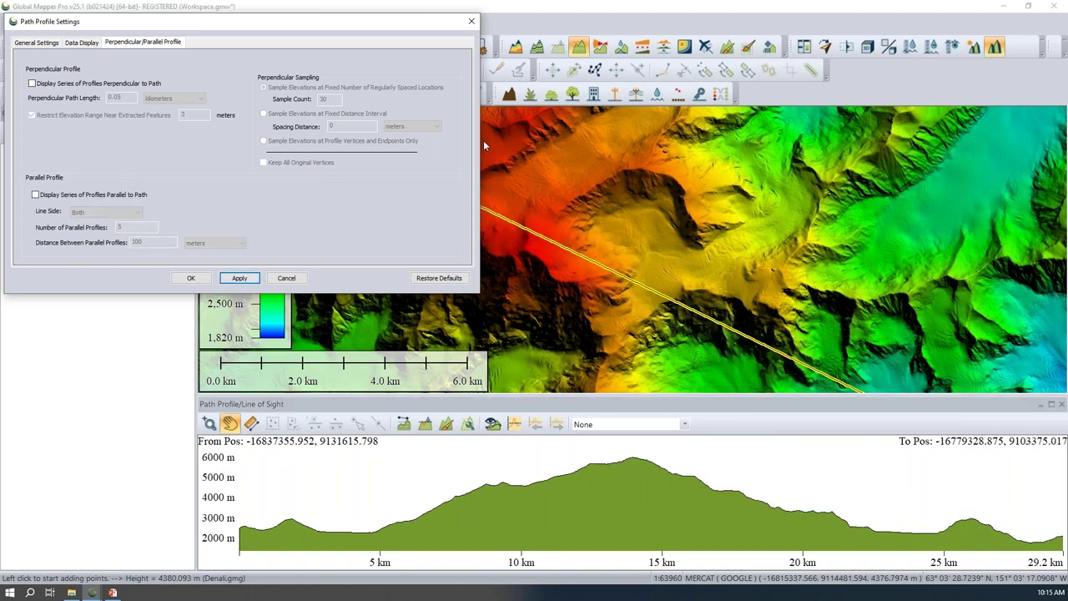
click(471, 22)
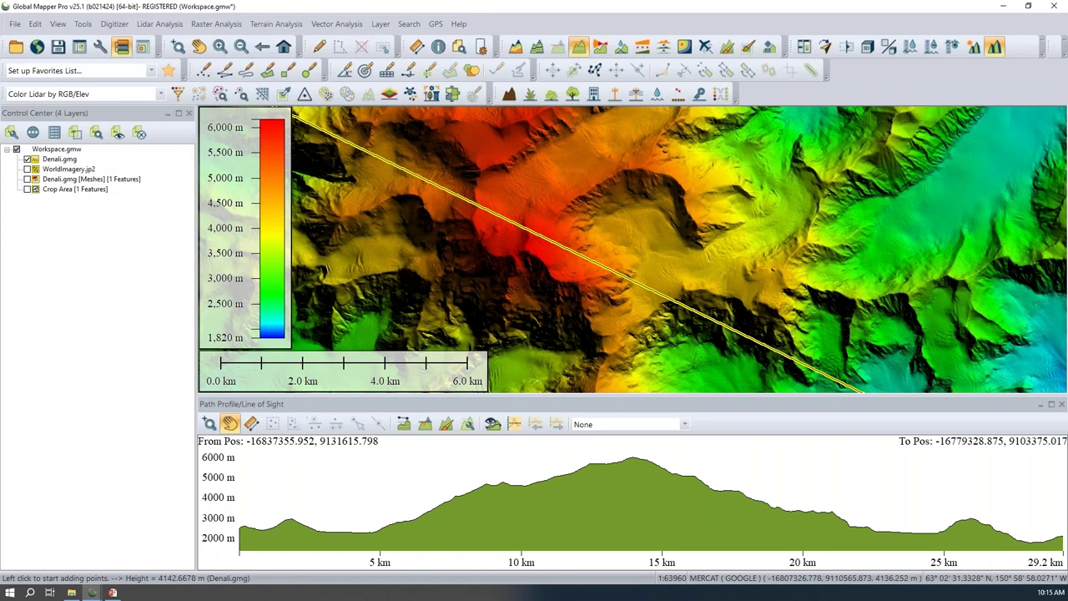
click(624, 427)
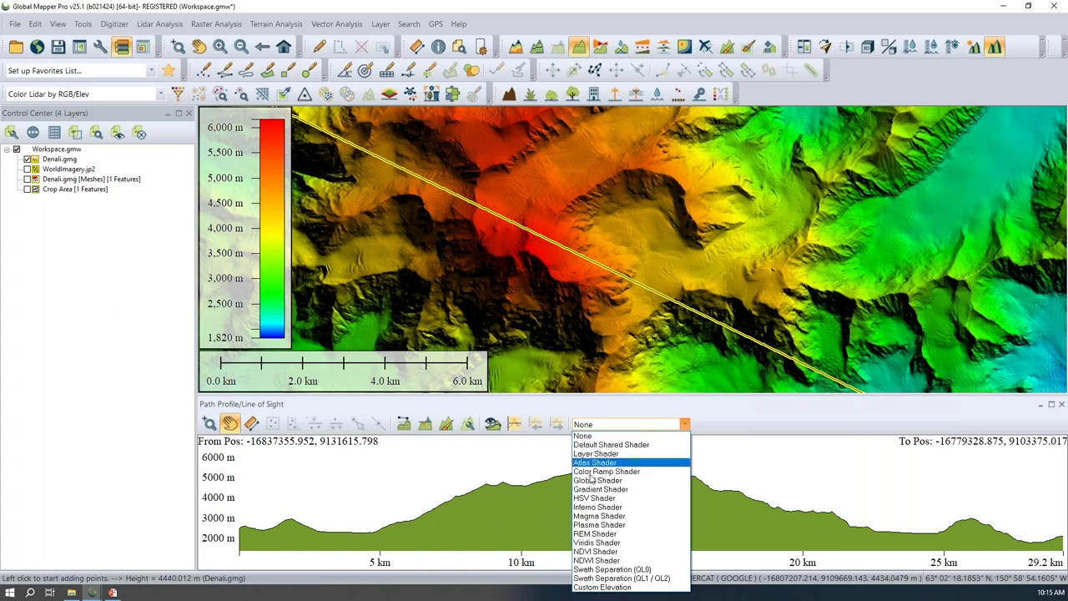
- Shade the Denali profile graph with the Default Shared Shader
click(520, 476)
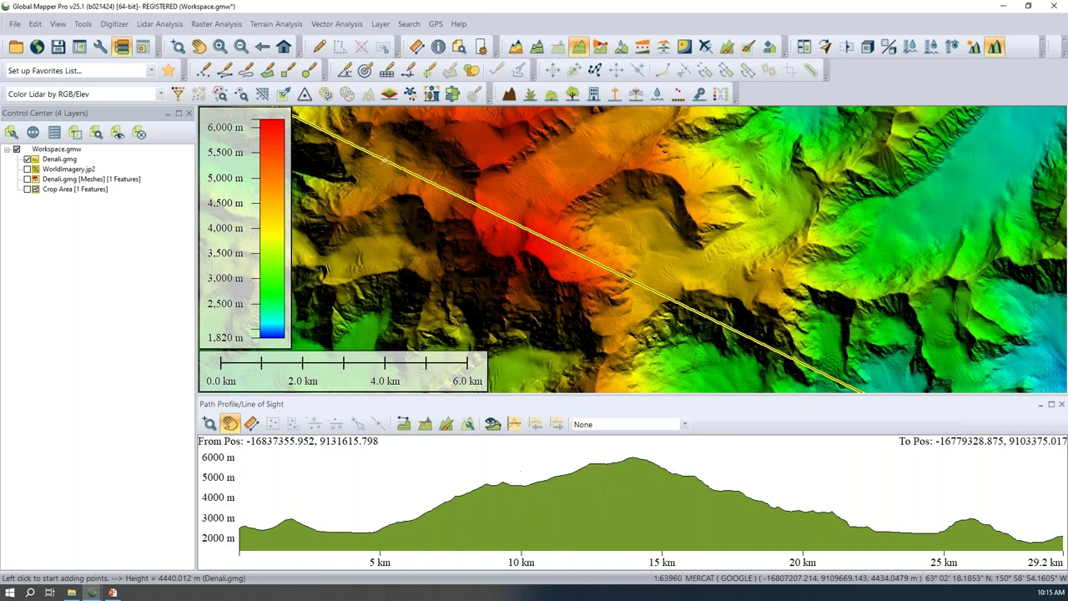
right_click(524, 449)
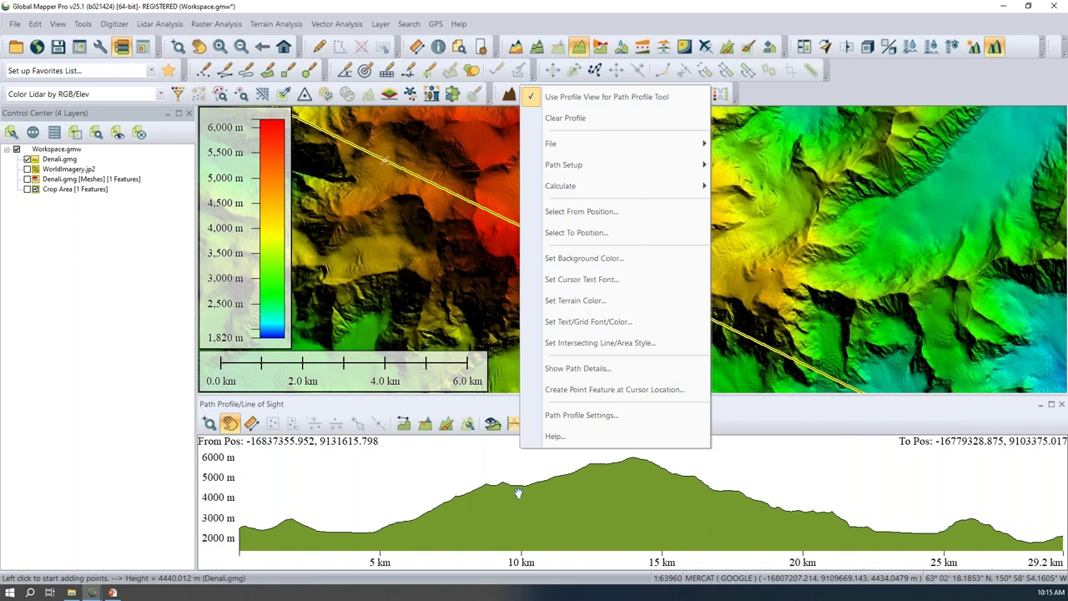
click(596, 306)
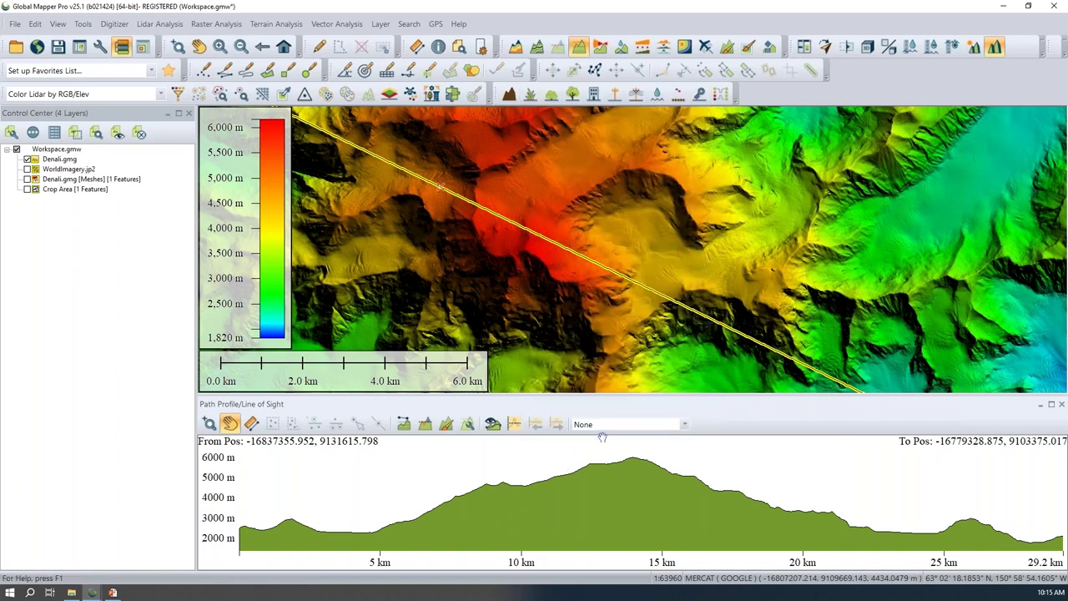
click(606, 426)
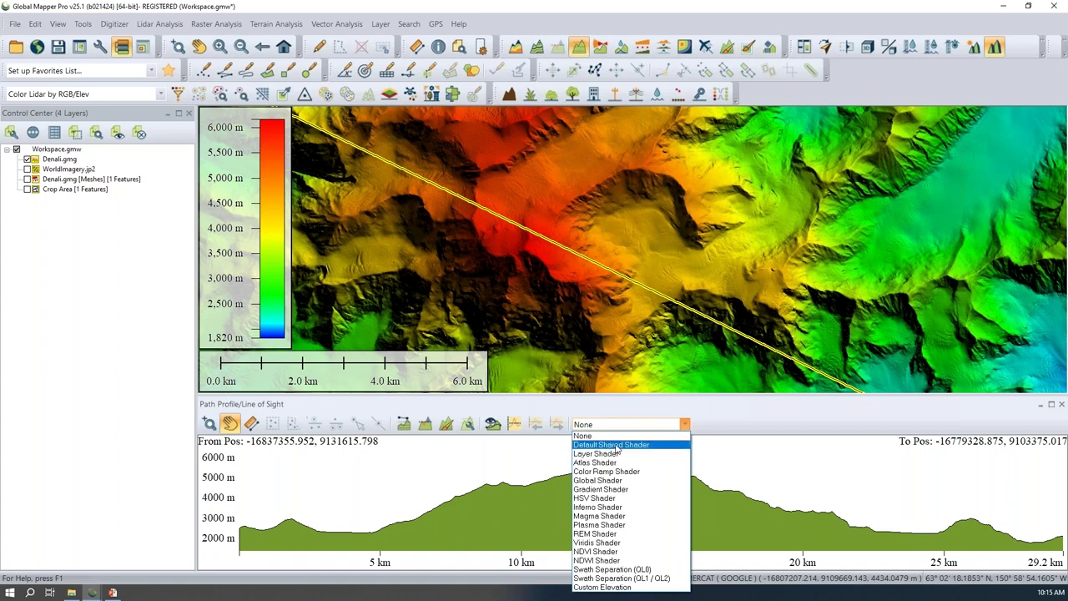
click(617, 447)
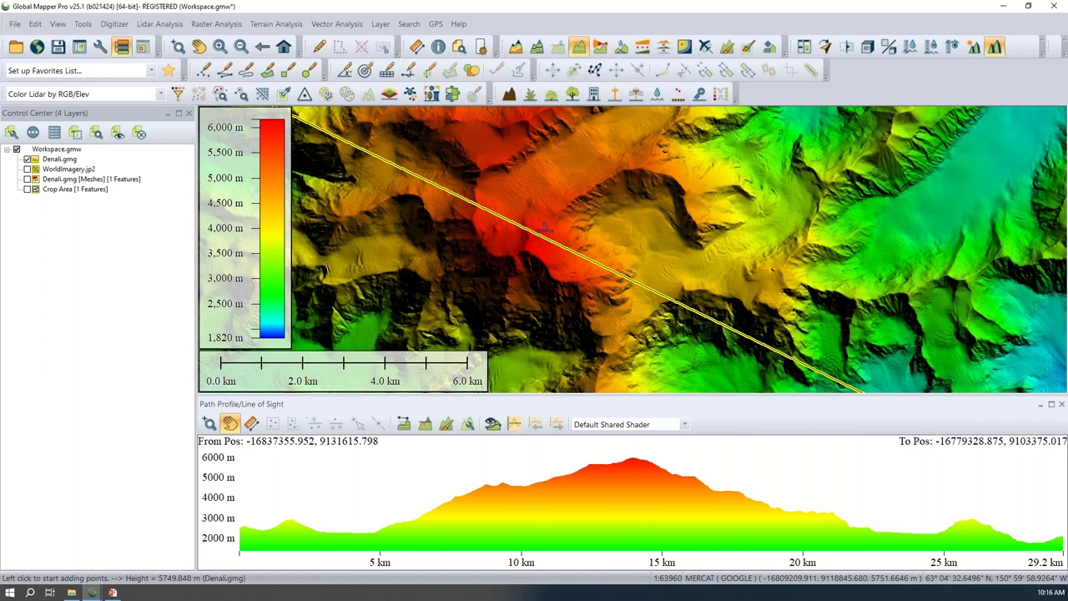
click(625, 426)
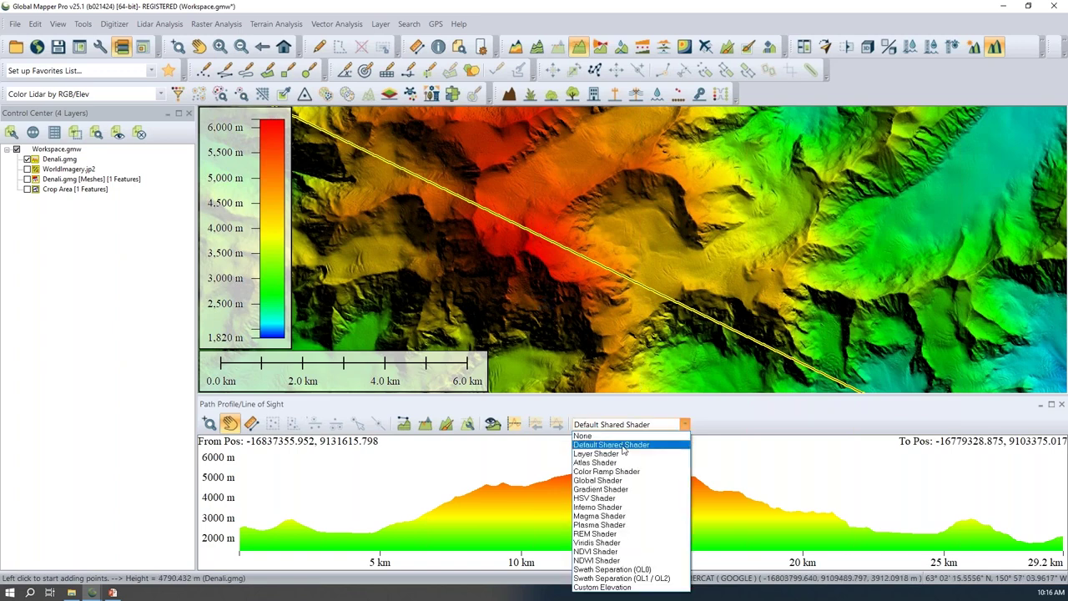
- Try the Gradient Shader, then colour the profile with the Custom Elevation shader
click(623, 446)
click(626, 425)
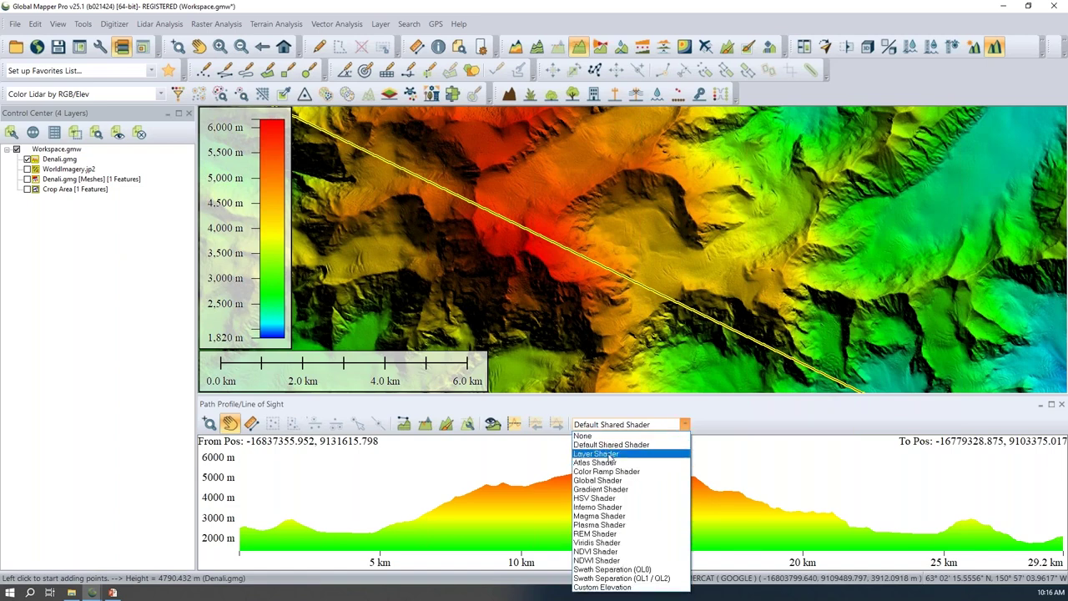
click(596, 489)
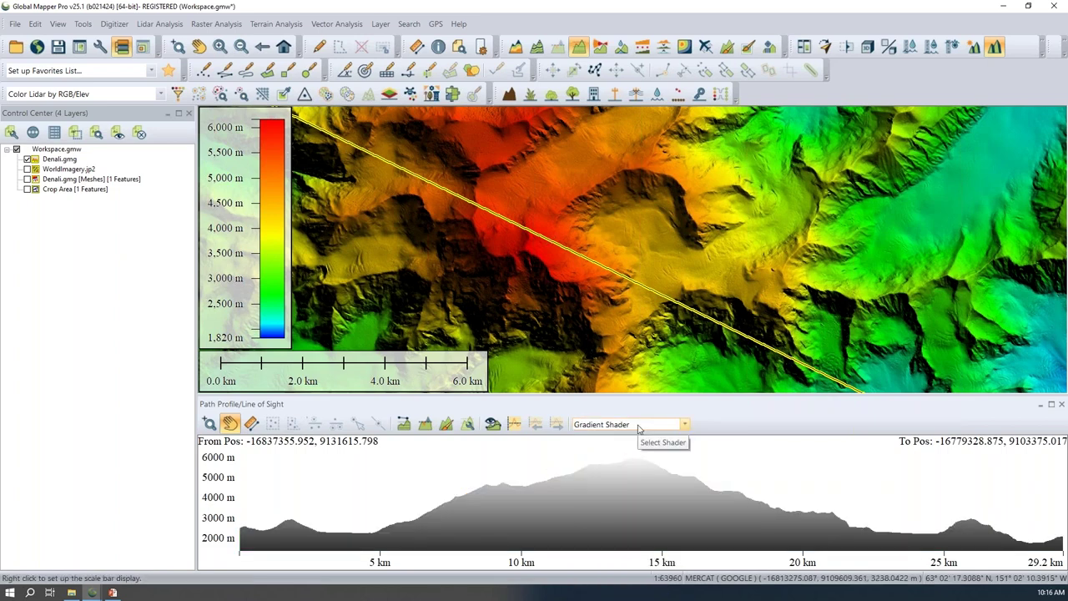
click(640, 426)
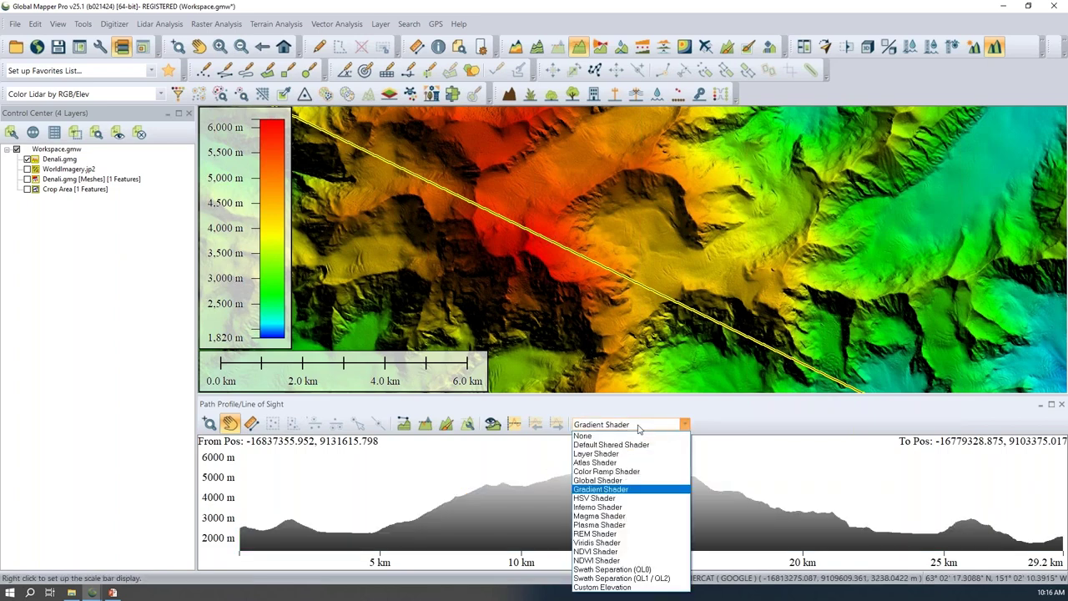
click(618, 587)
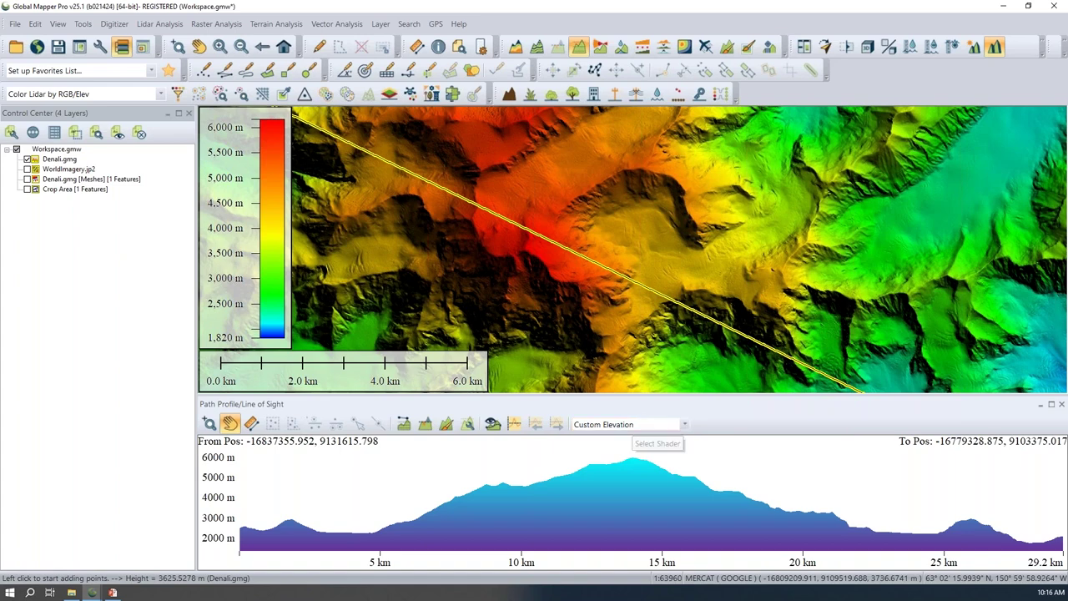
- Close the elevation profile to show the Atlas-shaded Denali terrain (2,130–6,167 m)
click(638, 426)
click(637, 425)
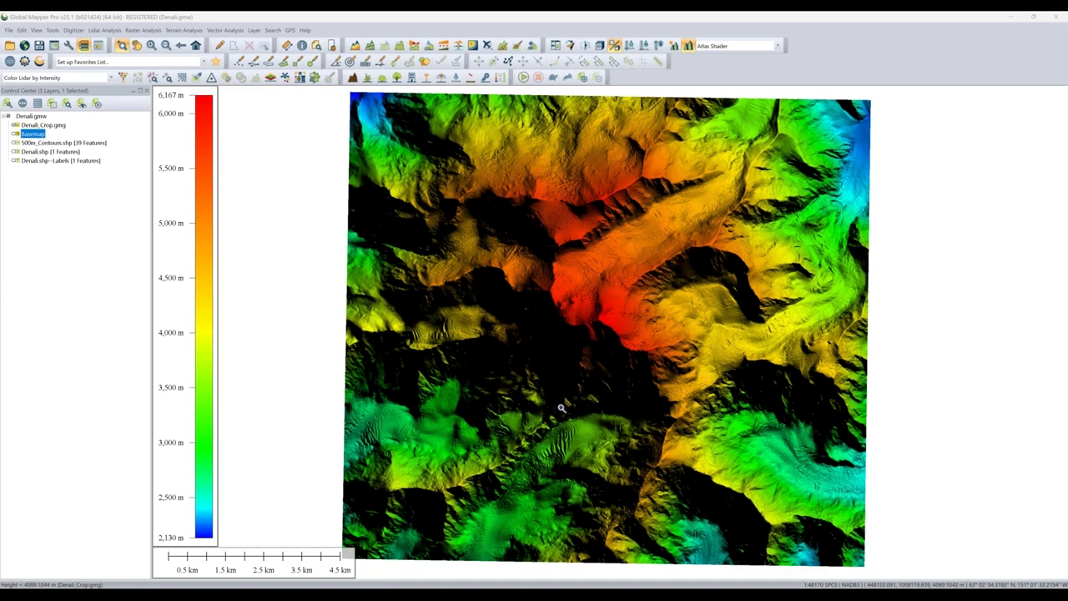
- Toggle hillshading off and on, then bring up Dynamic Hill Shading at 45° altitude and 45° azimuth
click(689, 46)
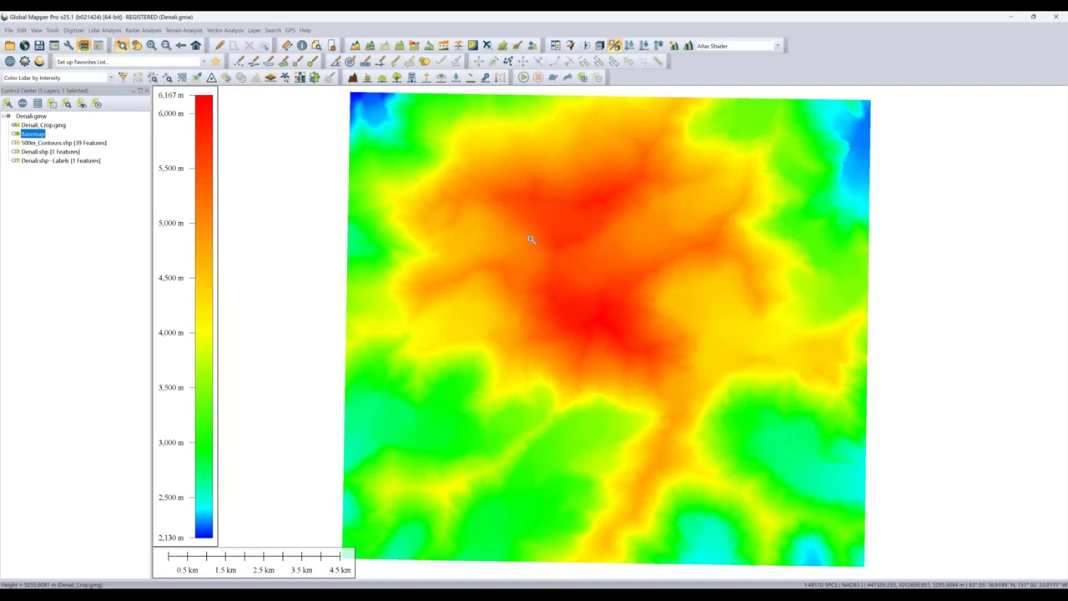
click(689, 45)
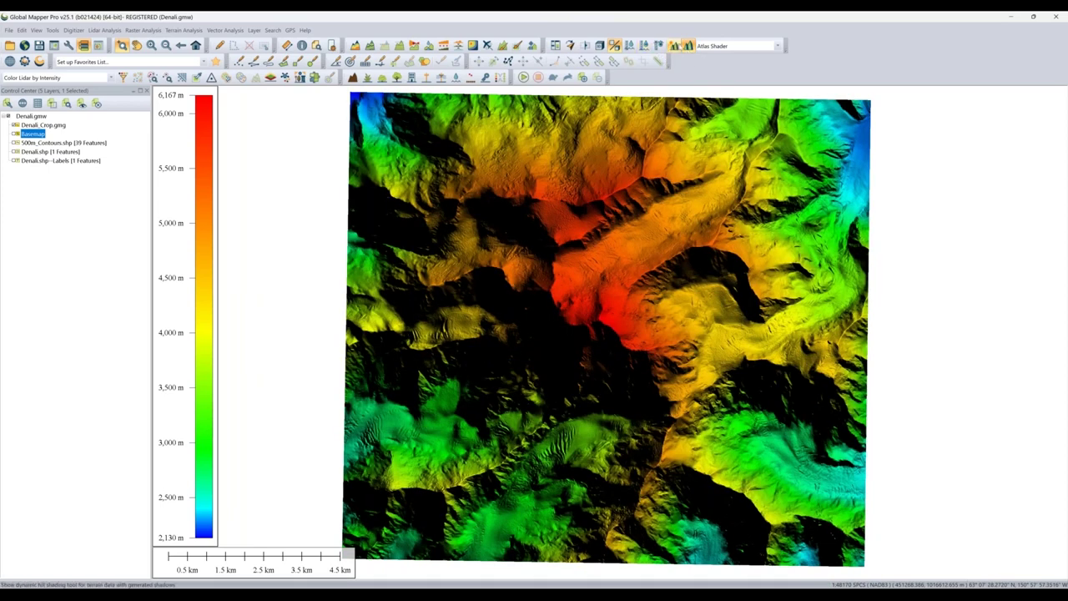
click(673, 46)
drag(223, 33, 266, 153)
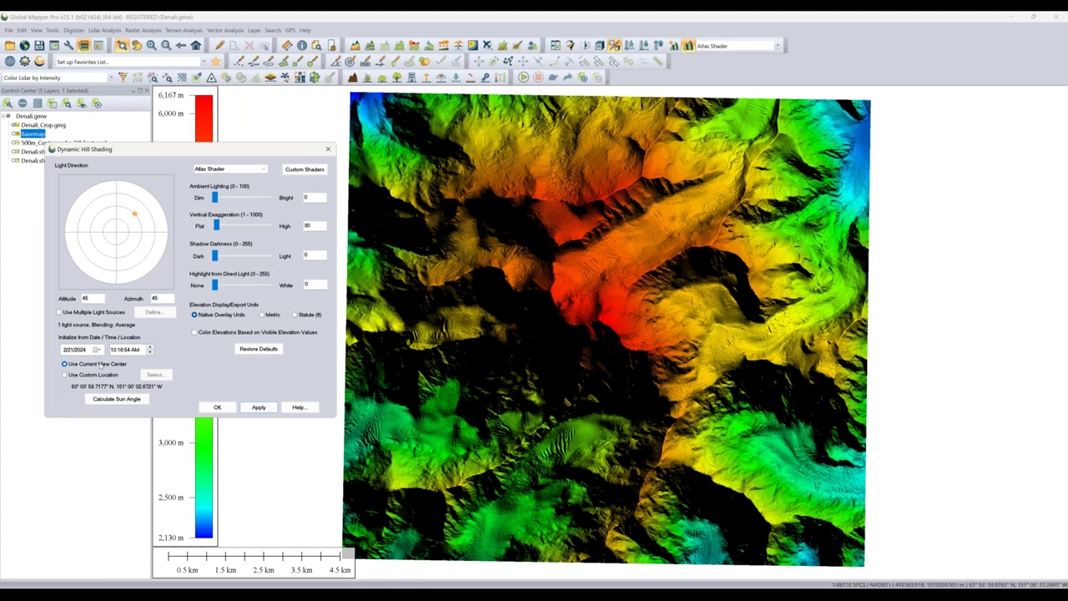
- Calculate the light from the sun's position, giving a low 13° altitude and 150° azimuth
click(115, 400)
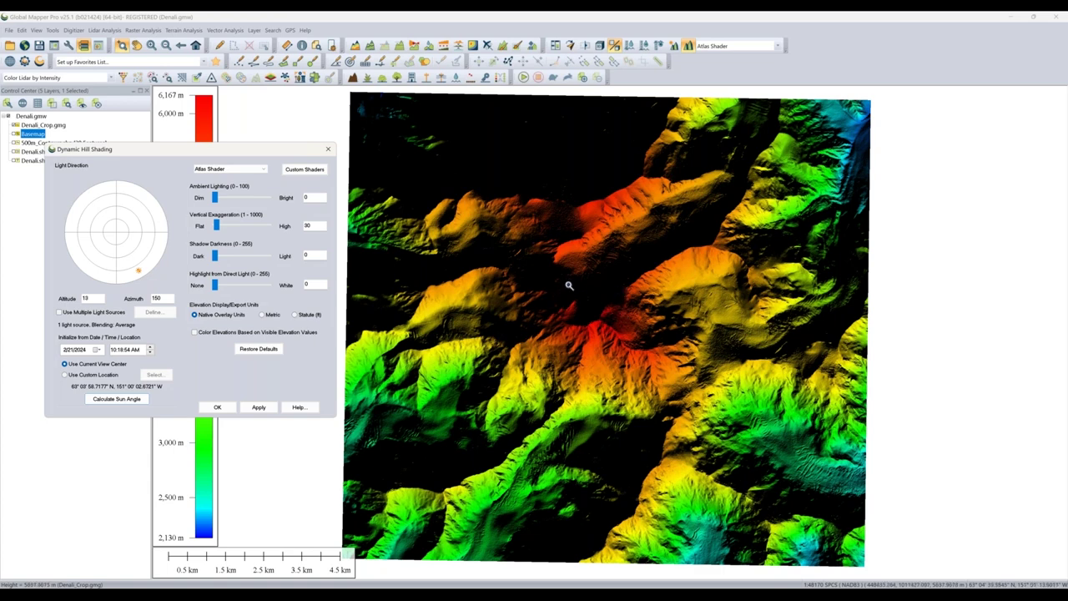
- Keep the same sun date and base the sun angle on a custom location (62° 49' N, 150° 37' W)
click(97, 350)
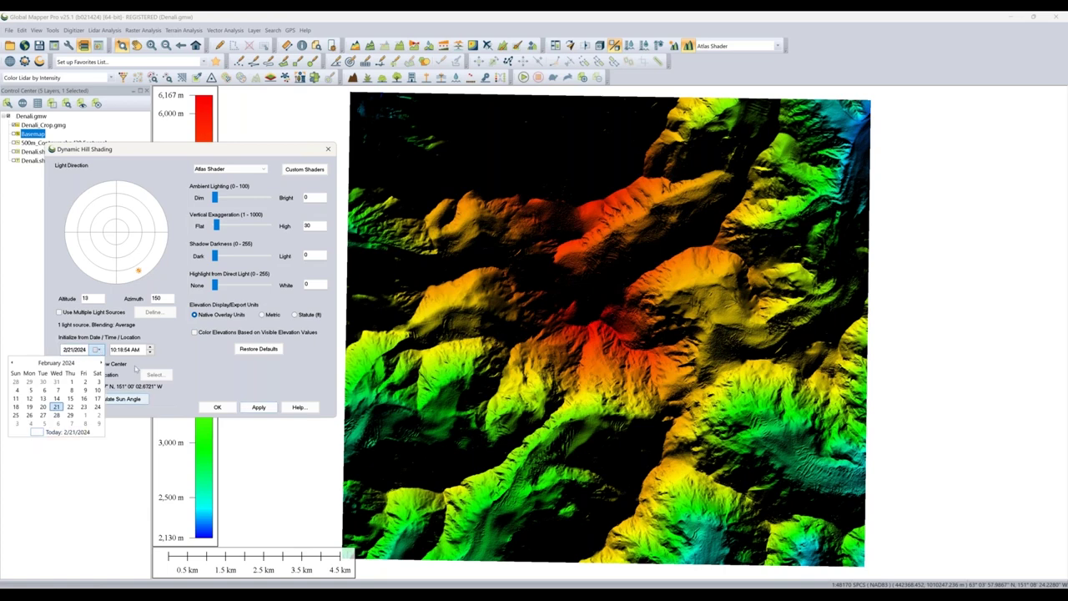
click(202, 359)
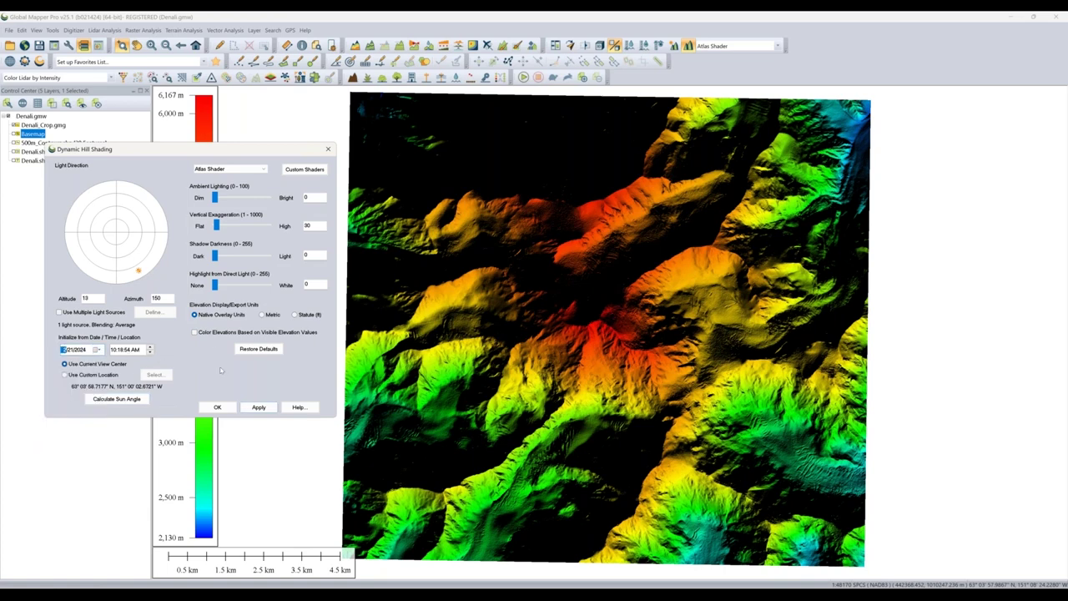
click(99, 375)
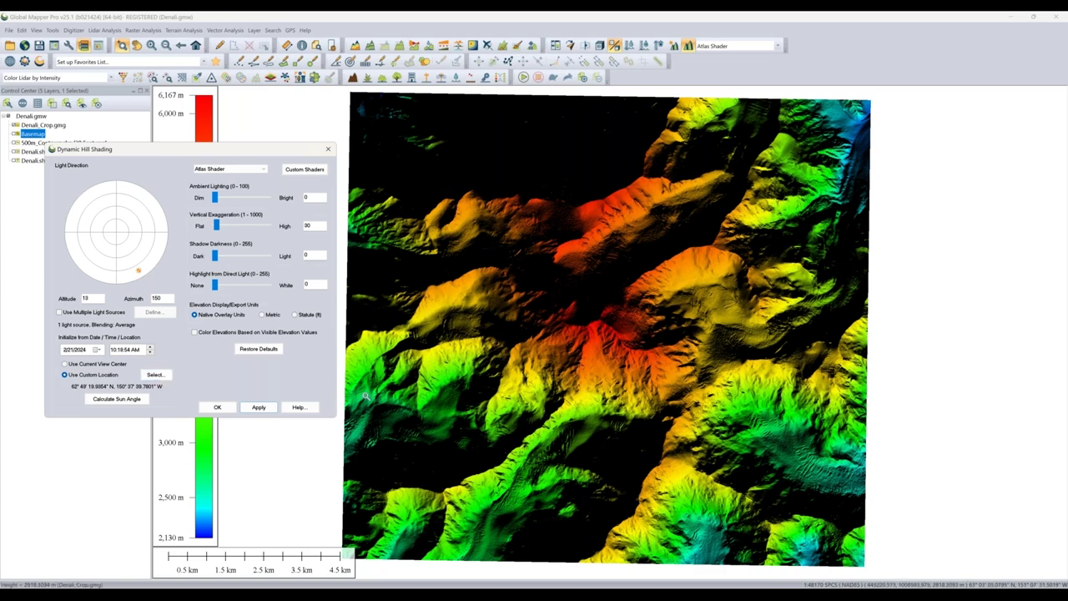
- Leave the custom location picker unchanged, revert to Use Current View Center, and accept the hill shading settings
click(155, 375)
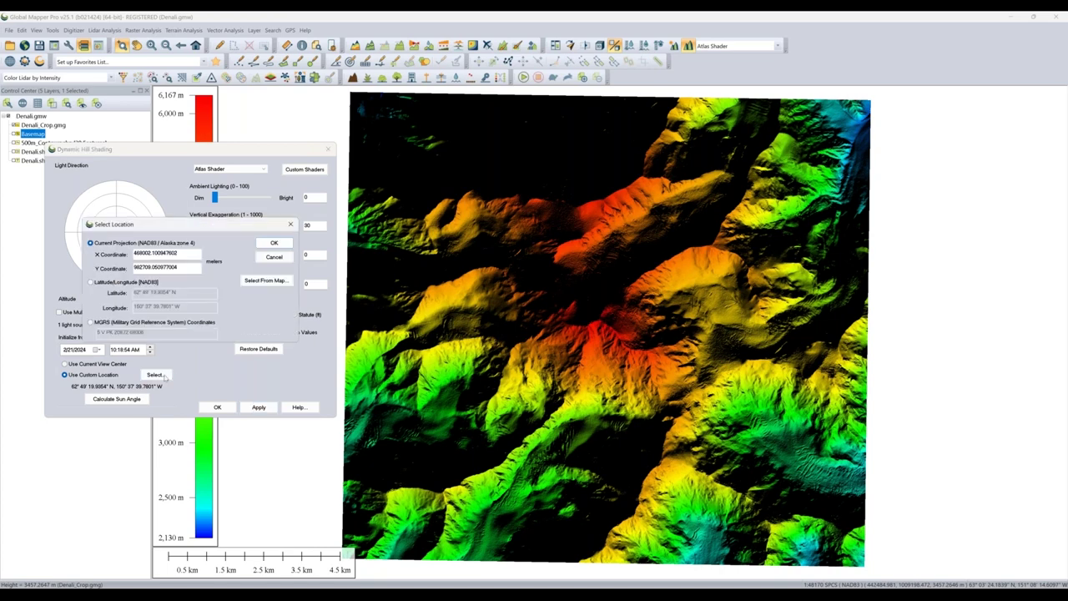
click(266, 281)
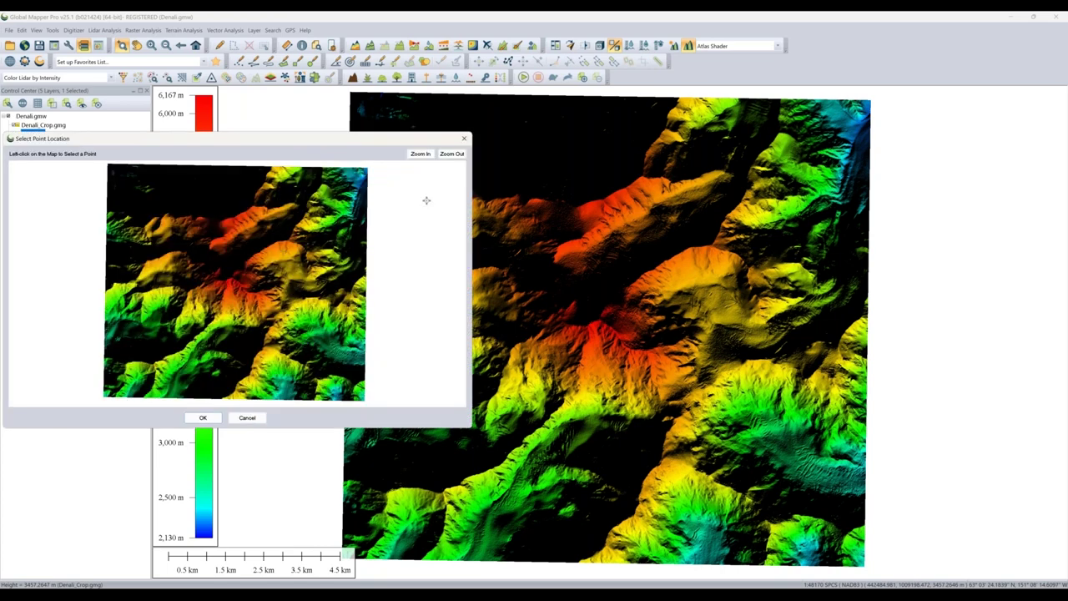
click(464, 138)
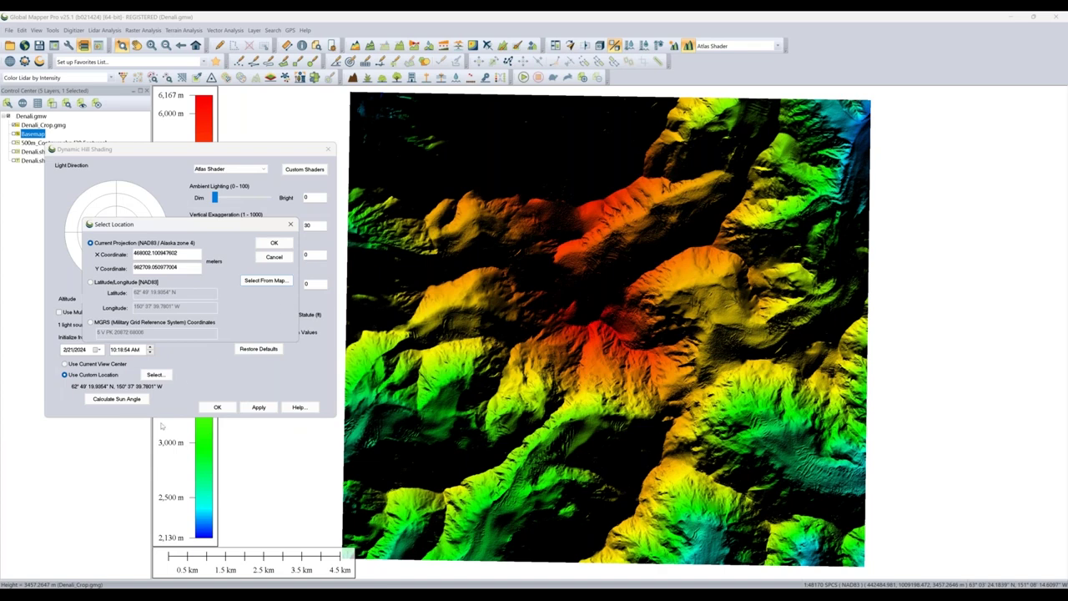
click(290, 224)
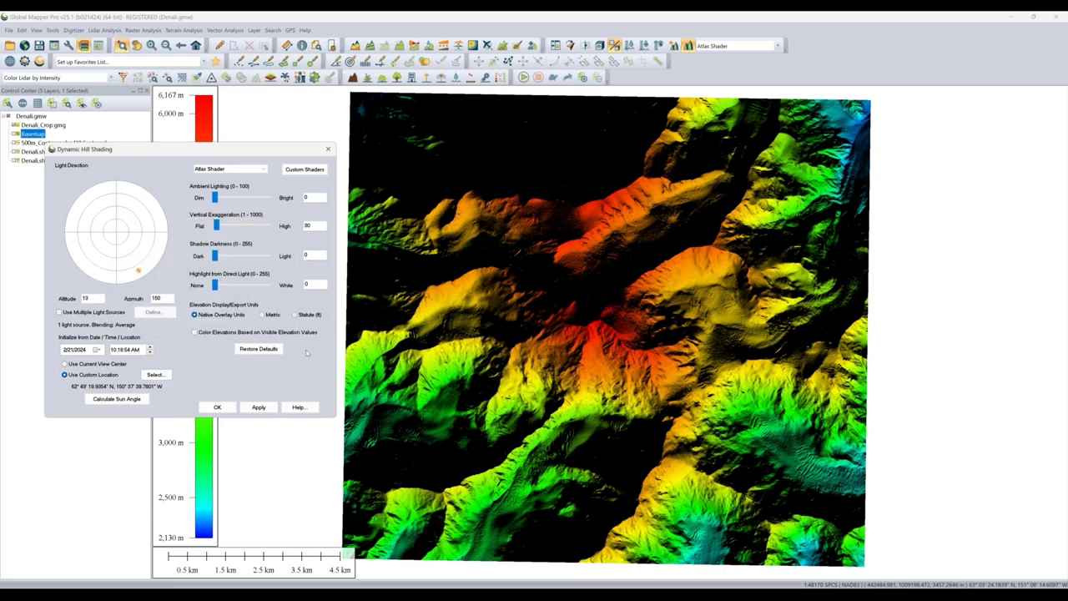
click(87, 364)
click(217, 407)
click(599, 45)
drag(609, 332, 619, 335)
drag(773, 387, 807, 446)
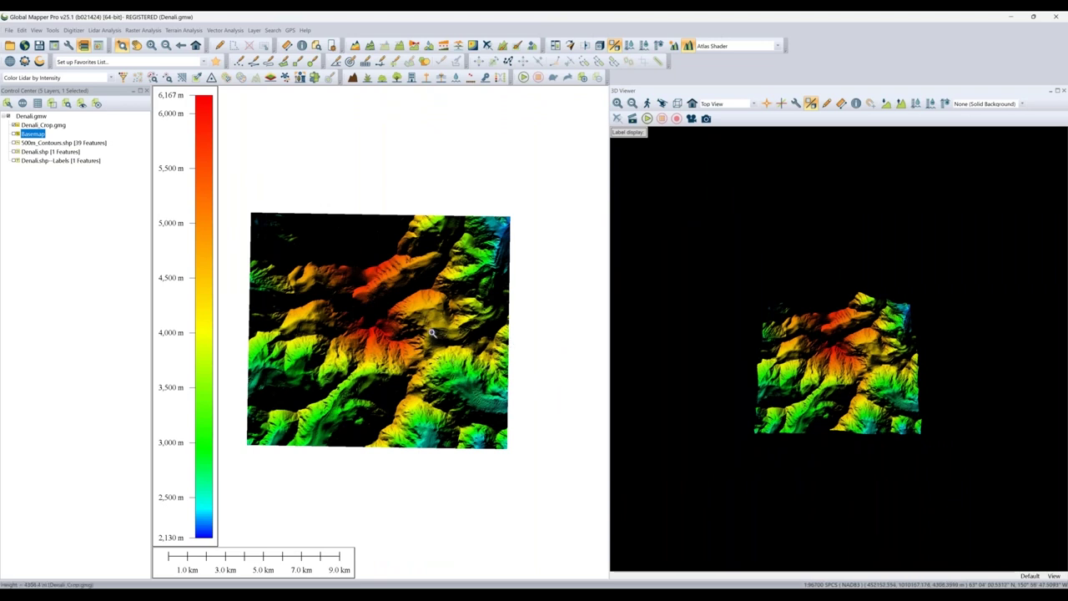
drag(851, 359, 872, 344)
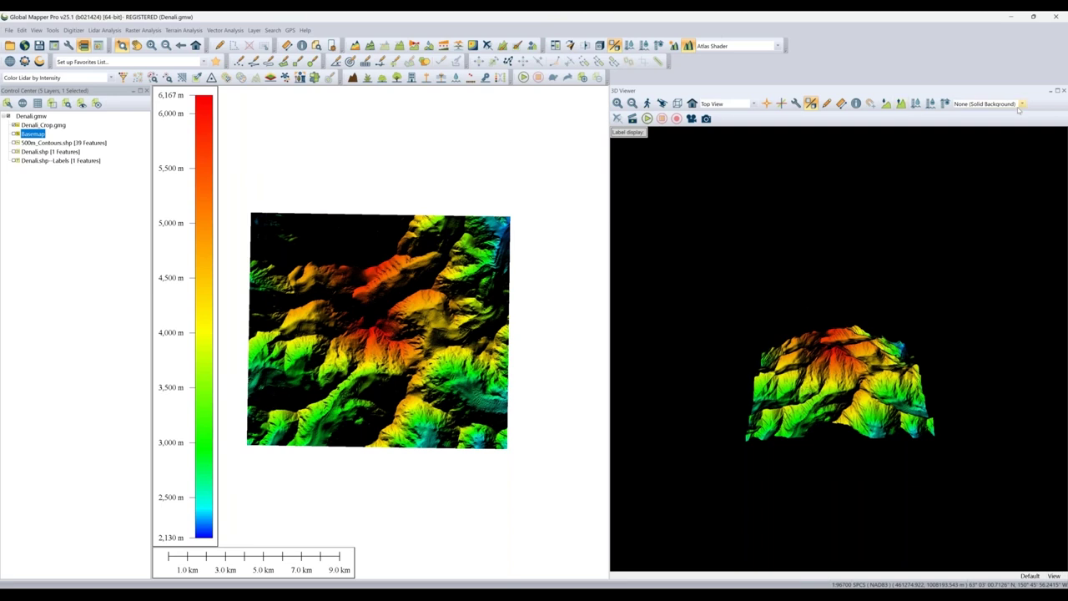
click(1064, 90)
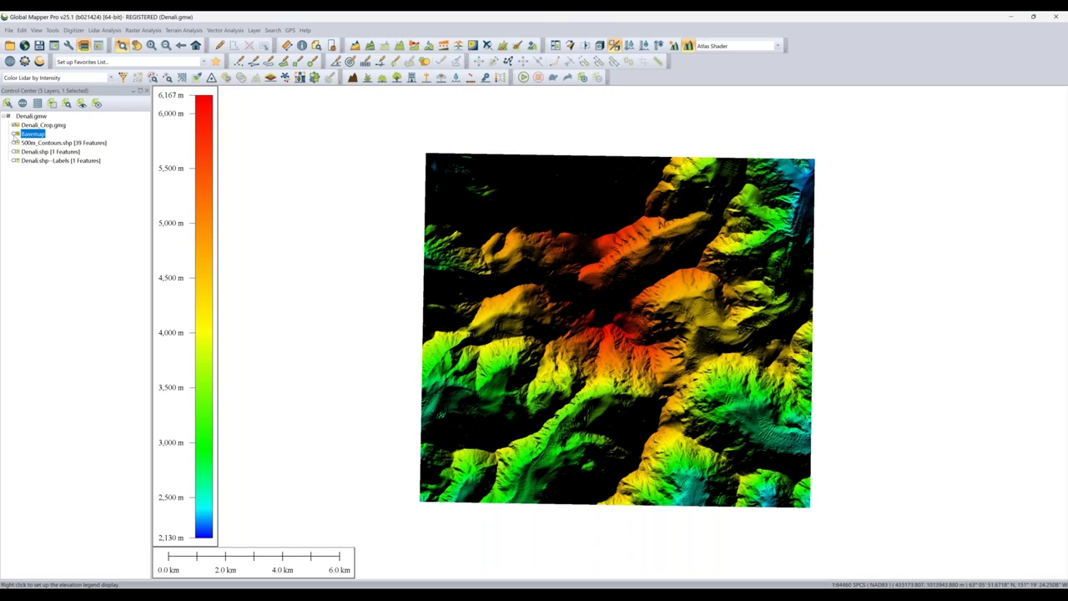
- Turn on the Basemap layer so satellite imagery covers the Denali area
click(14, 133)
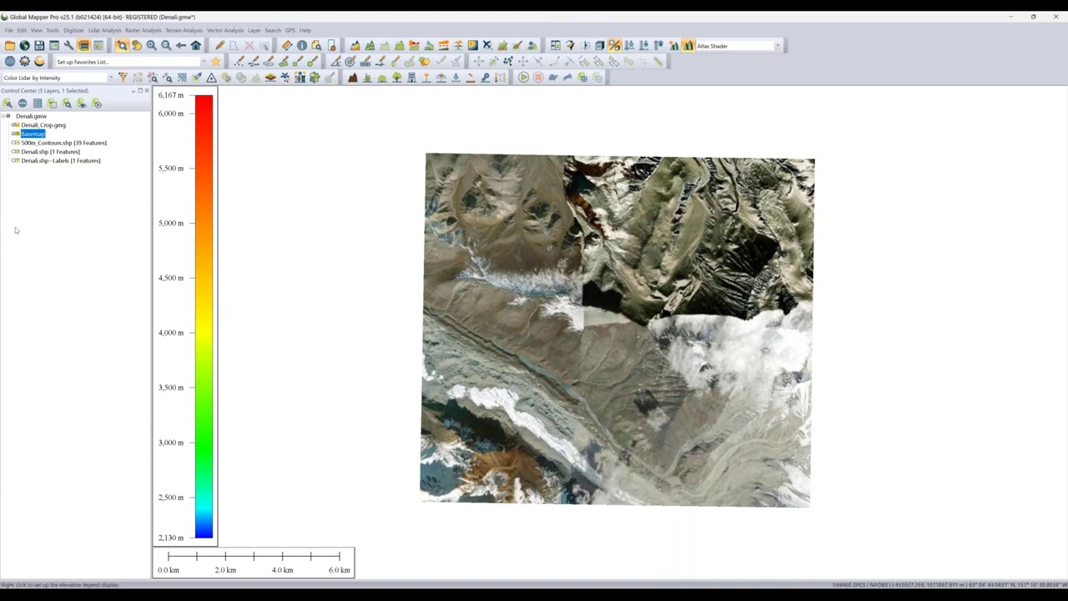
- Display 500m_Contours.shp, Denali.shp and Denali.shp - Labels over the imagery, and select Feature Info
click(15, 142)
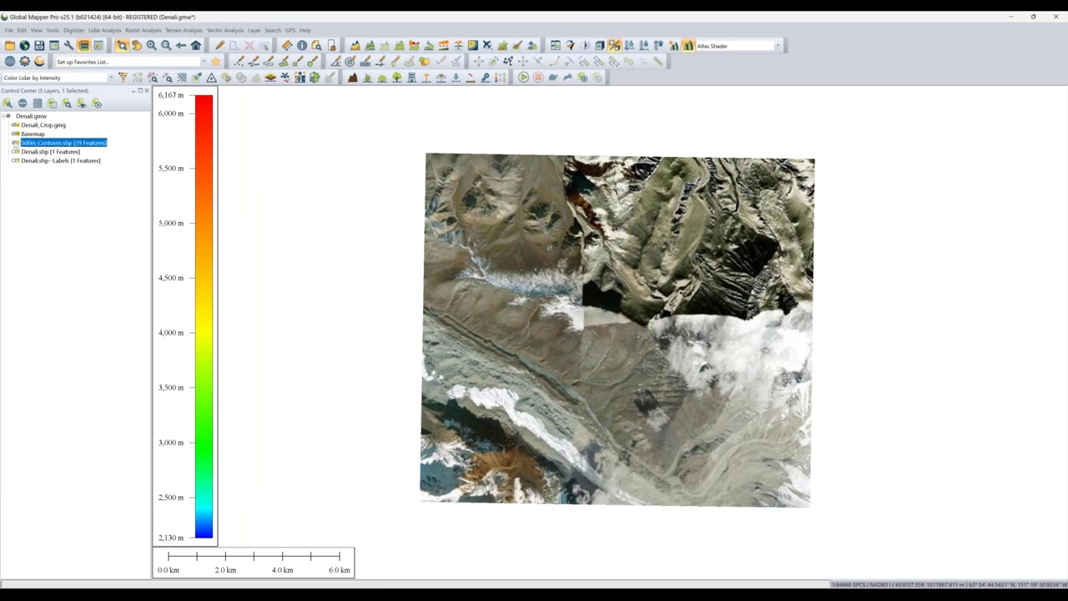
click(15, 151)
click(15, 160)
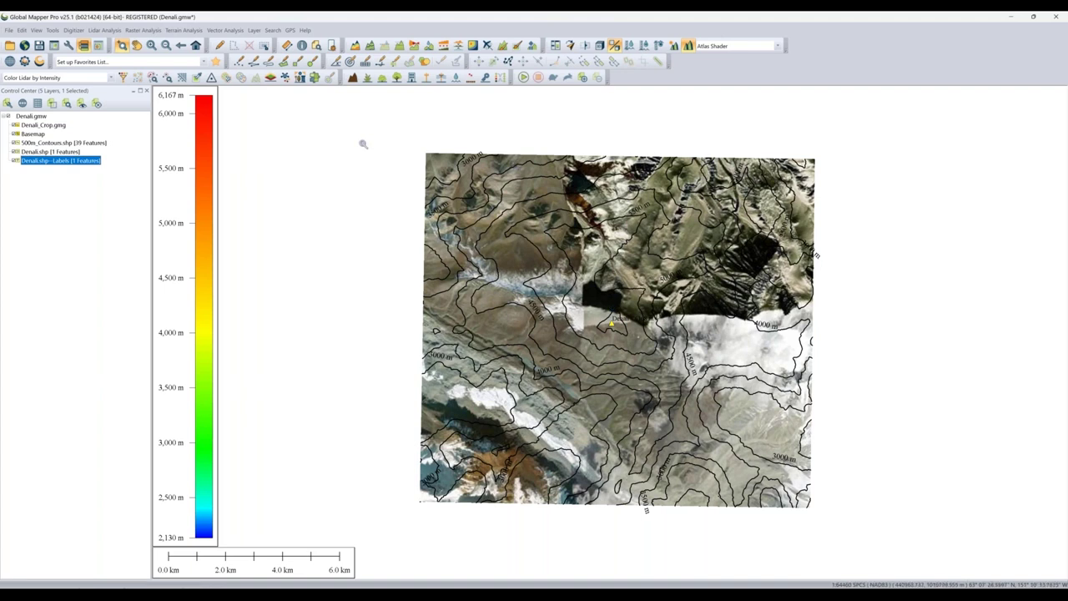
click(301, 45)
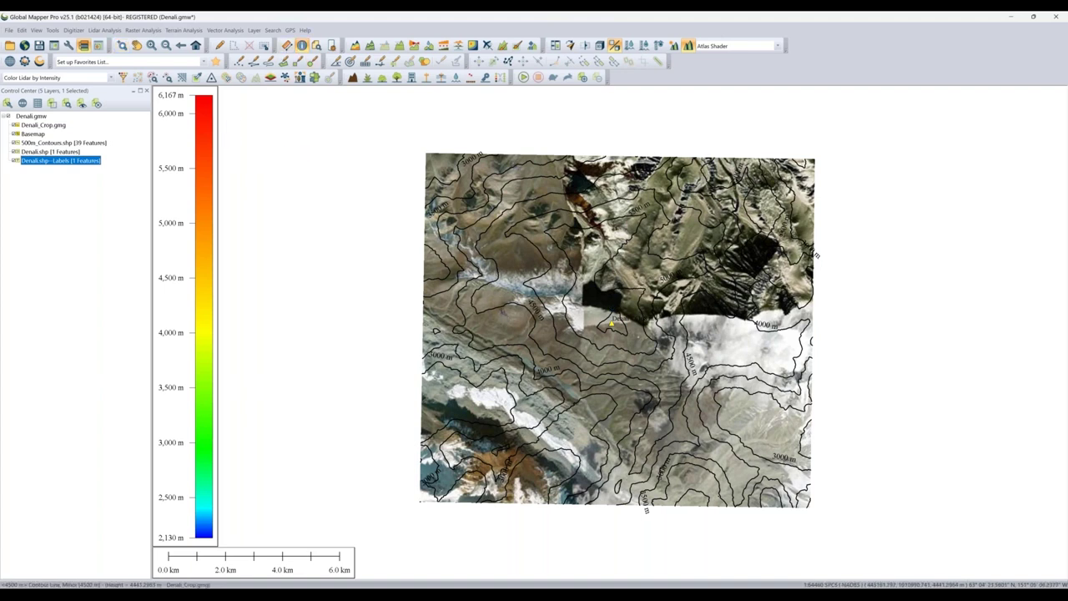
click(504, 314)
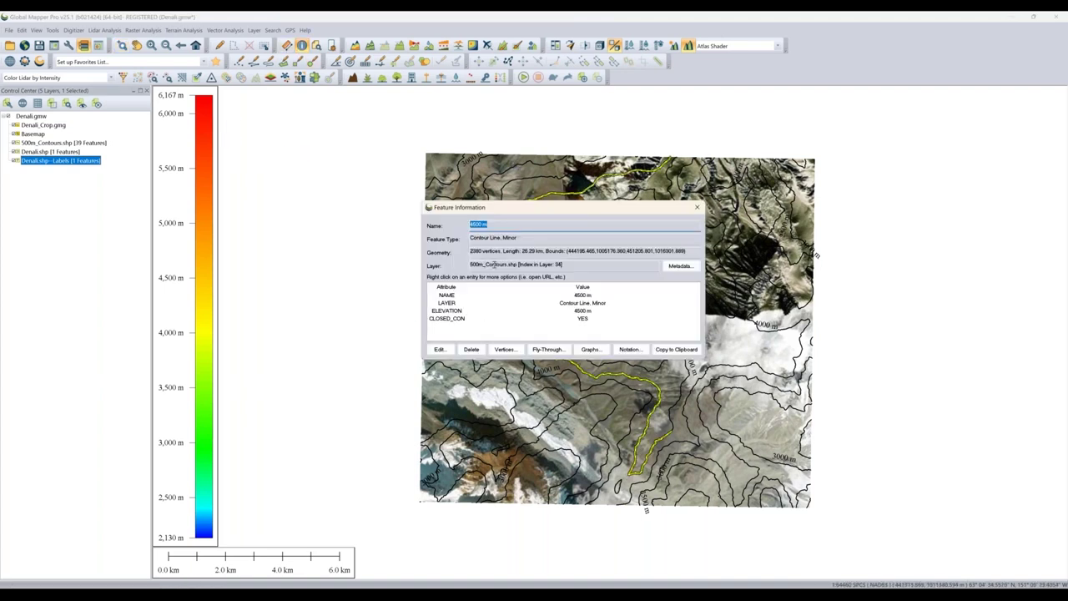
click(697, 207)
click(612, 326)
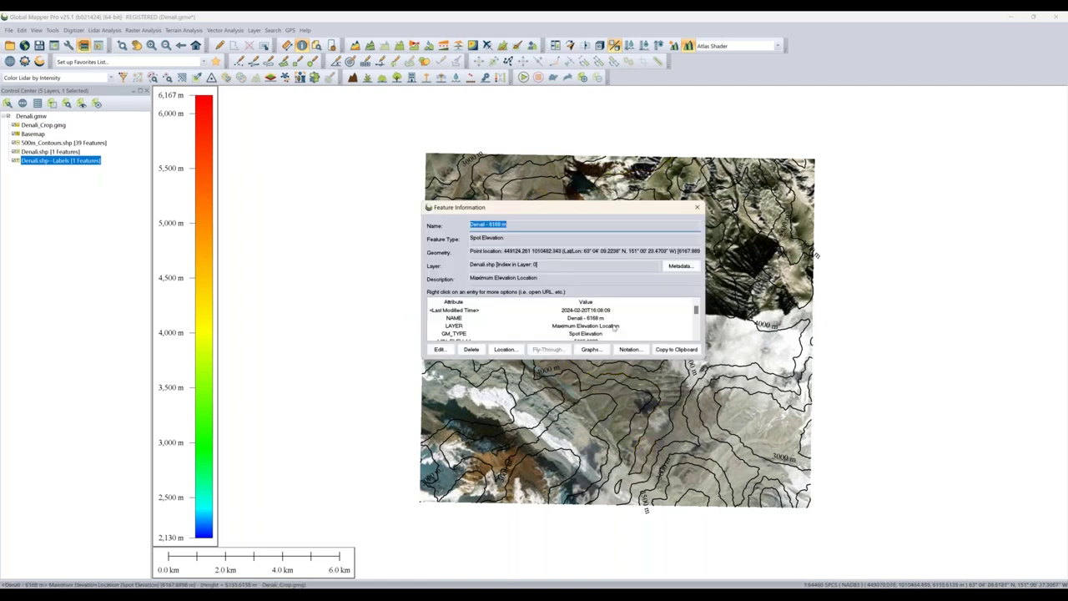
click(697, 208)
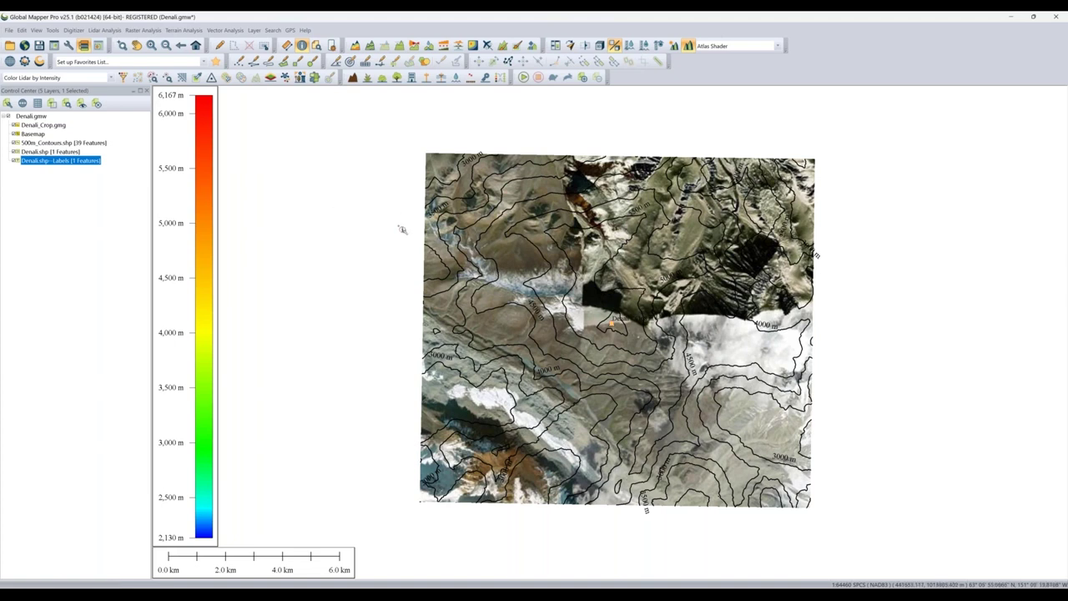
click(600, 45)
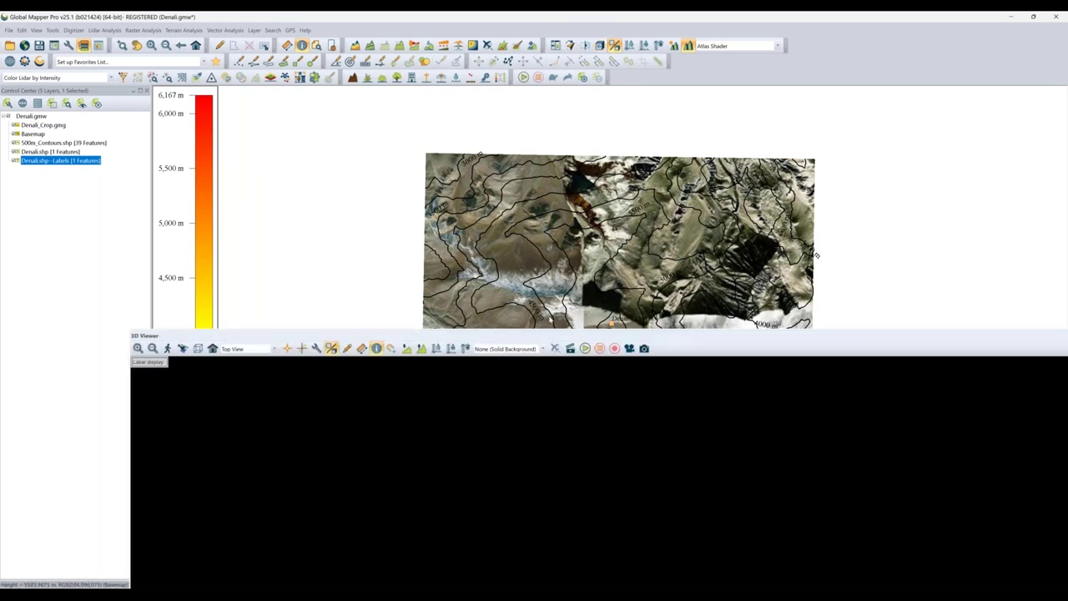
- Float the 3D Viewer into its own window, maximize it, and zoom in on the terrain
drag(601, 335, 436, 219)
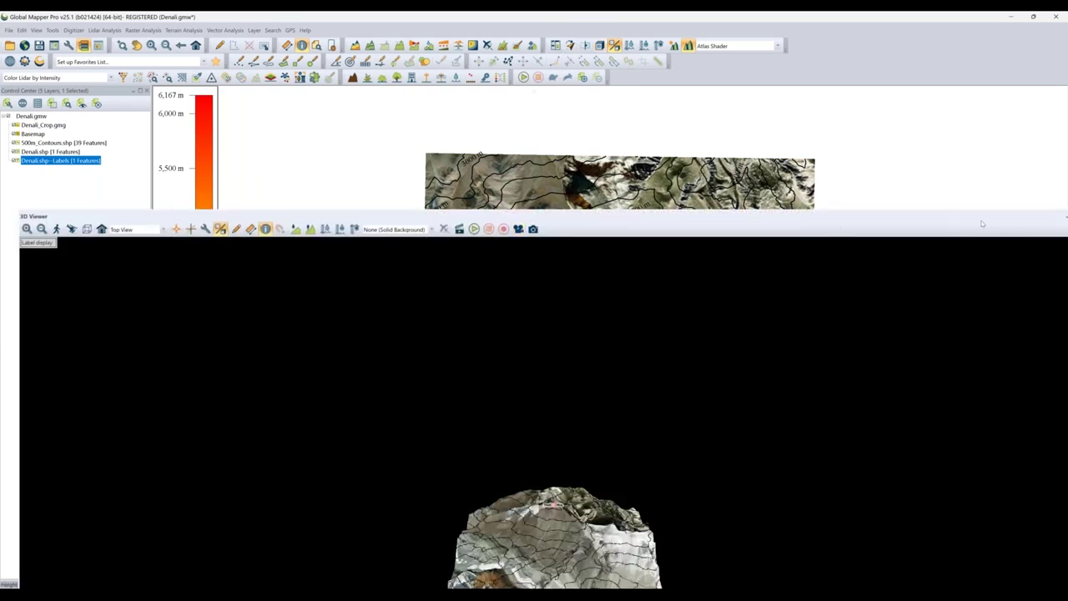
drag(830, 230, 866, 226)
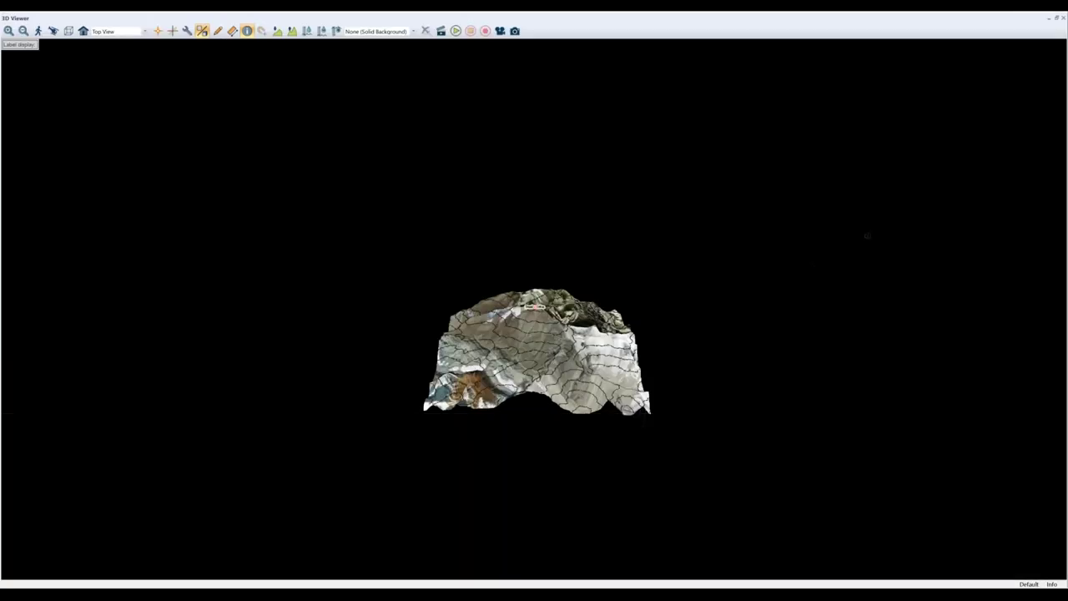
click(875, 225)
scroll(534, 375, up, 5)
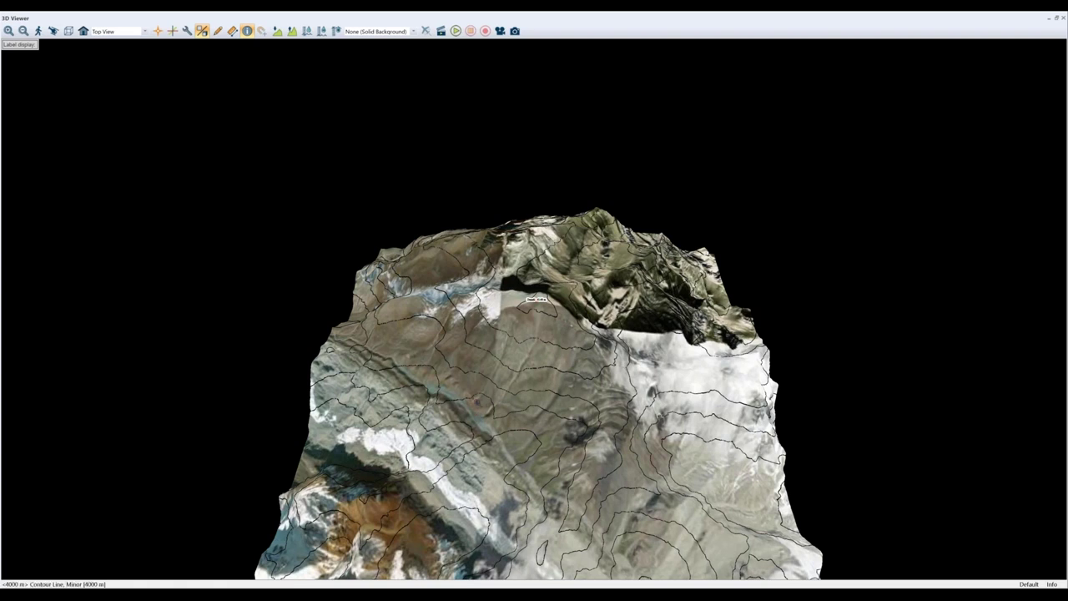
- Inspect the 4000 m and 6000 m contour lines in 3D, rotating the terrain between them
click(478, 400)
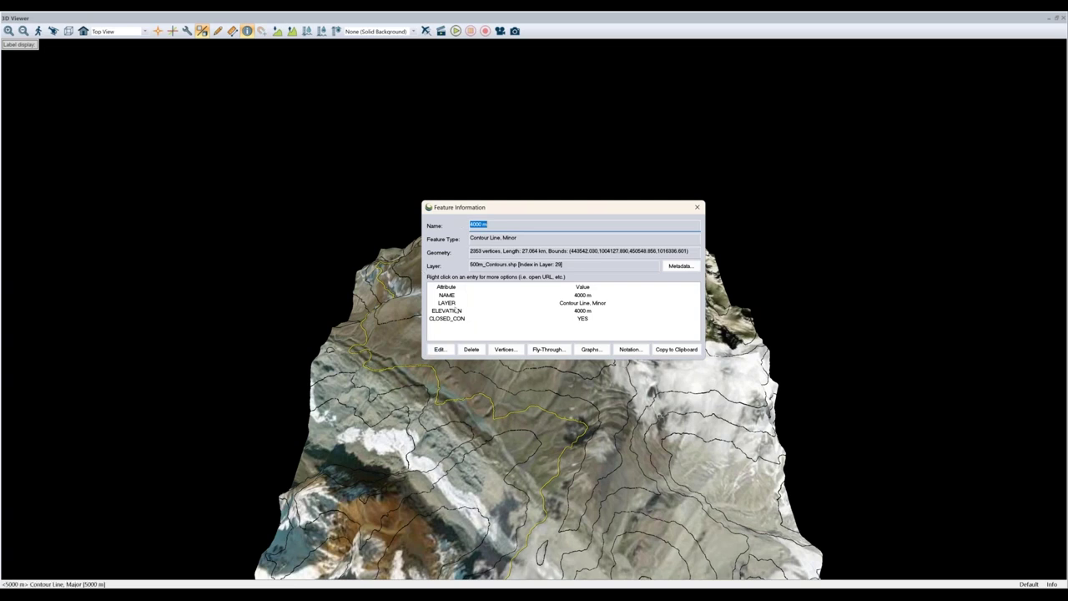
click(697, 208)
drag(803, 318, 664, 321)
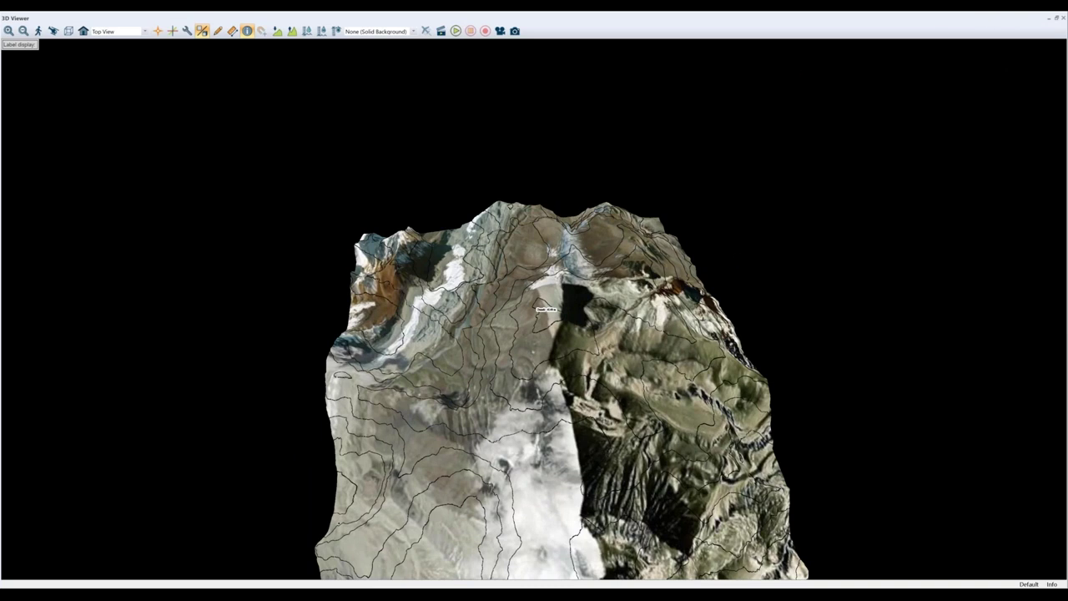
drag(584, 327, 549, 327)
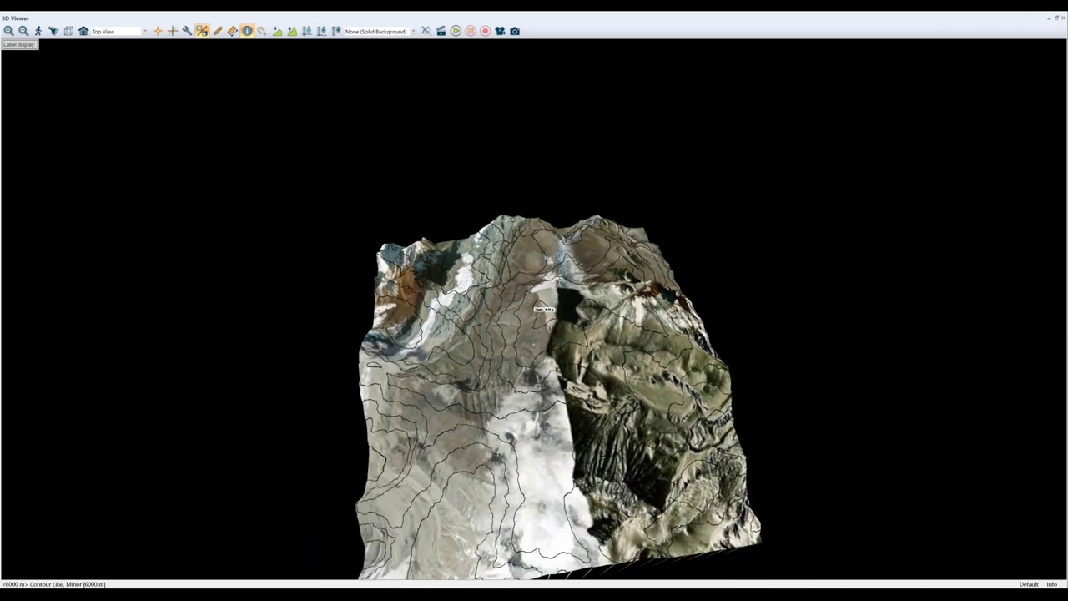
click(539, 310)
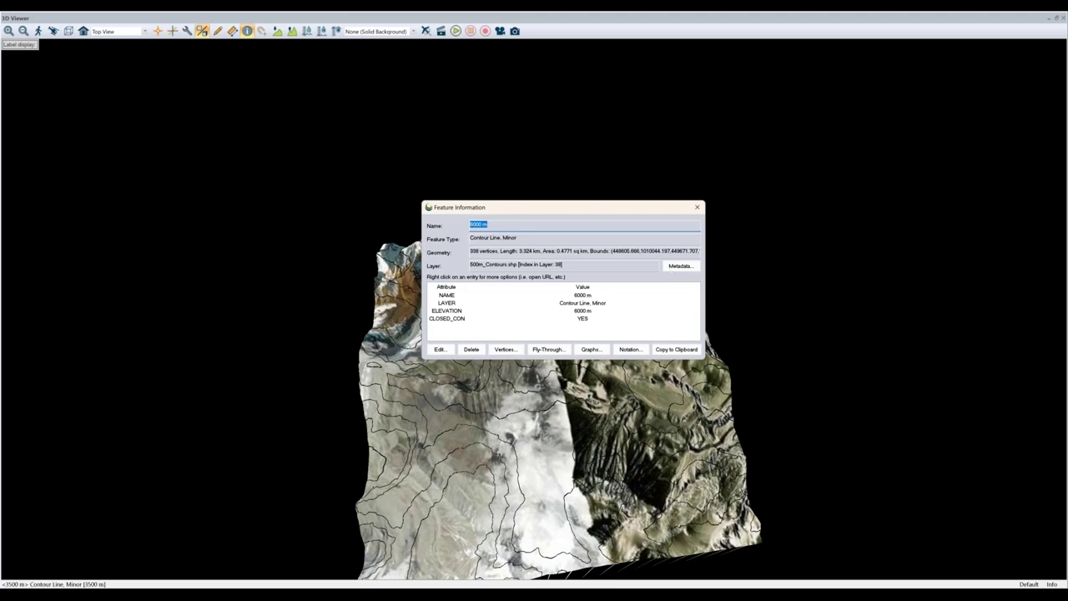
click(697, 207)
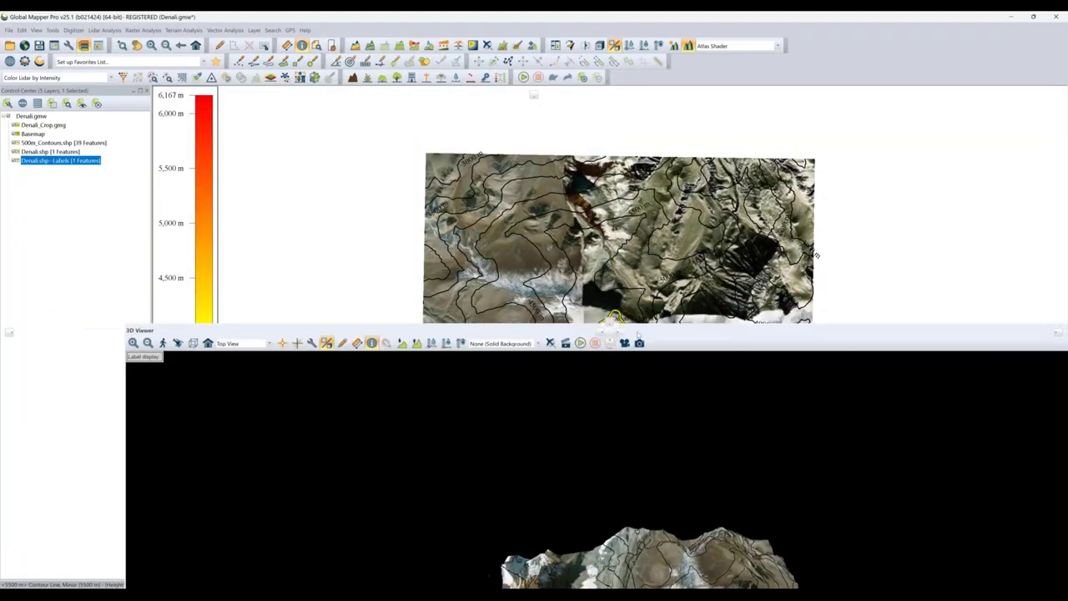
- Dock the 3D view on the right, inspect the 4000 m contour, then close the 3D view
drag(639, 333, 670, 342)
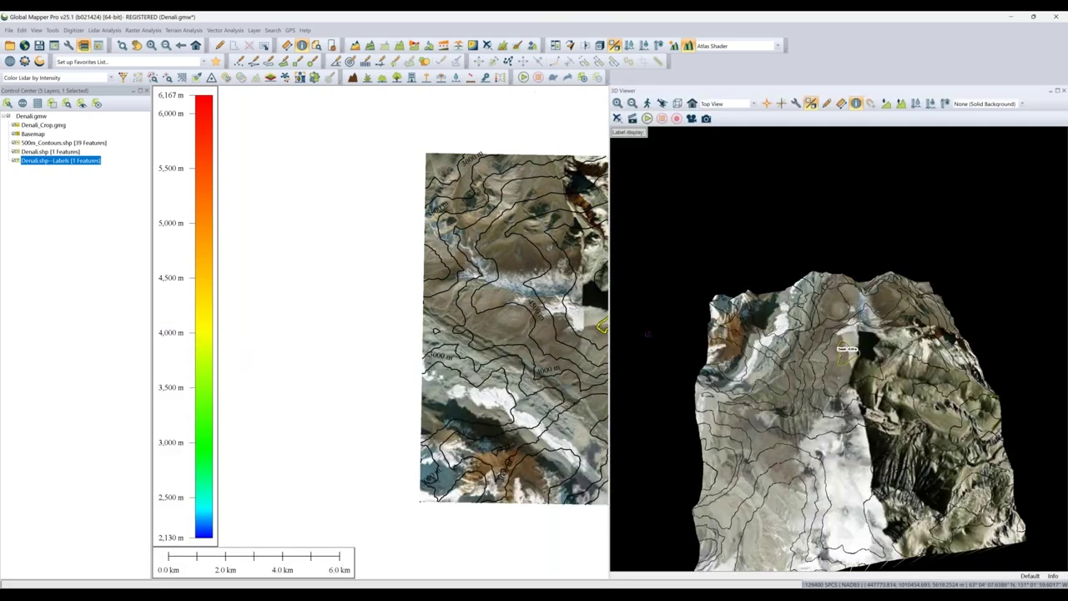
scroll(837, 349, up, 5)
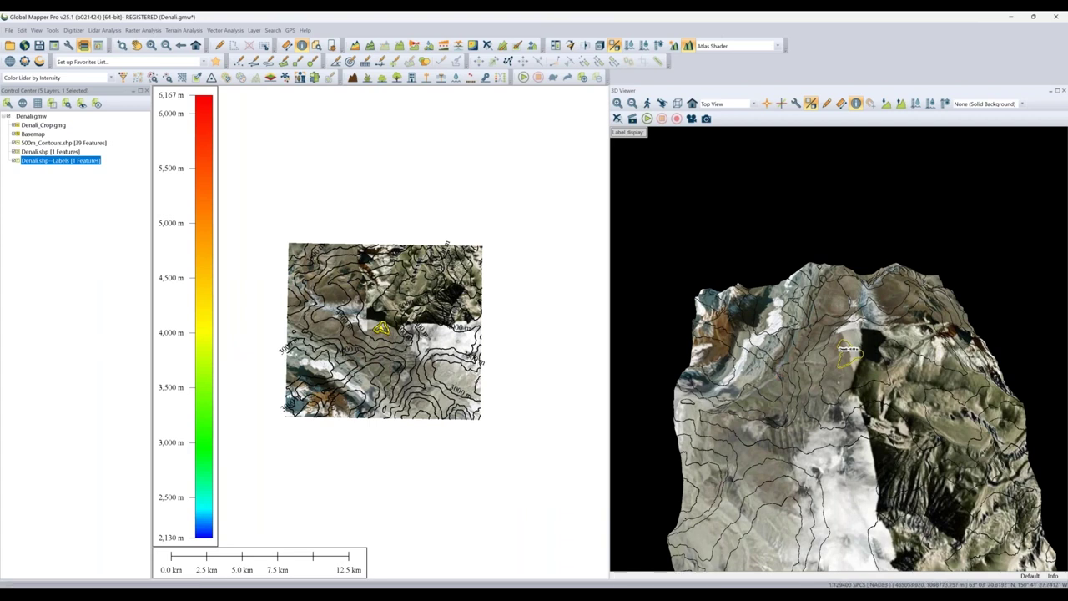
click(382, 328)
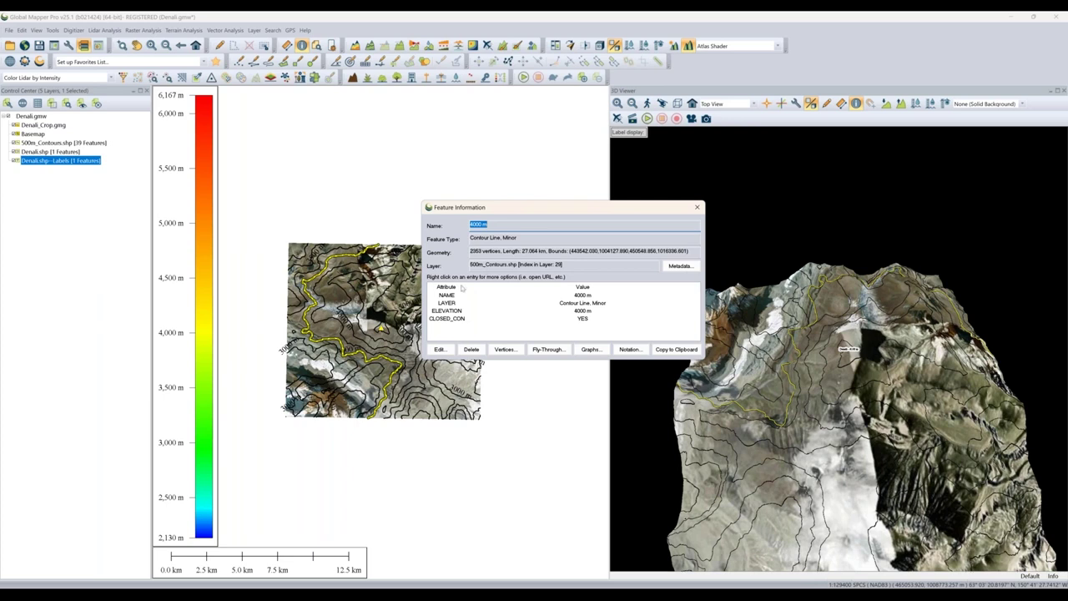
click(697, 208)
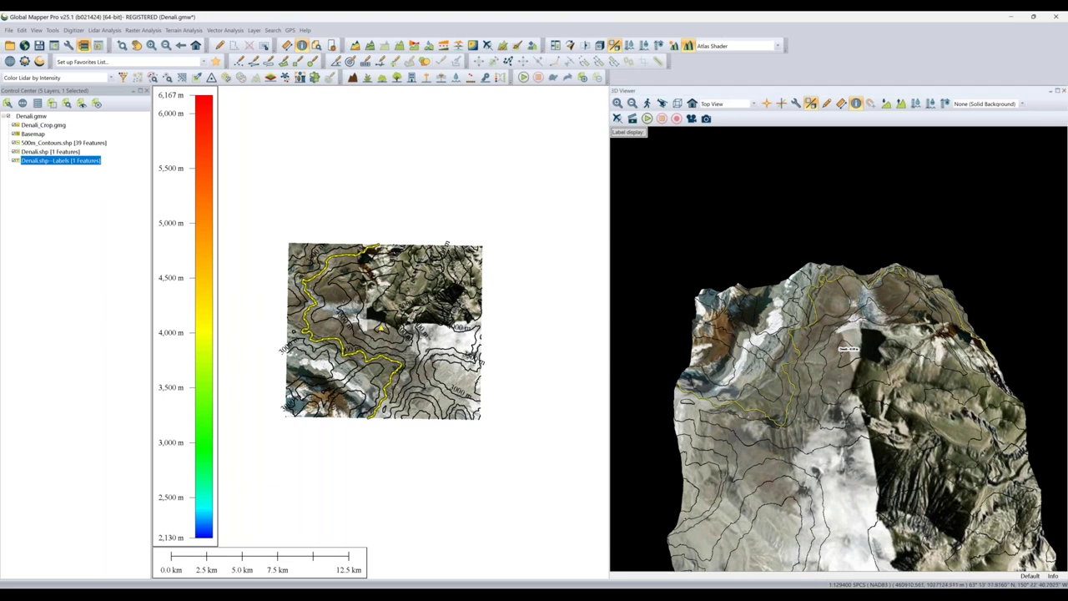
click(1064, 91)
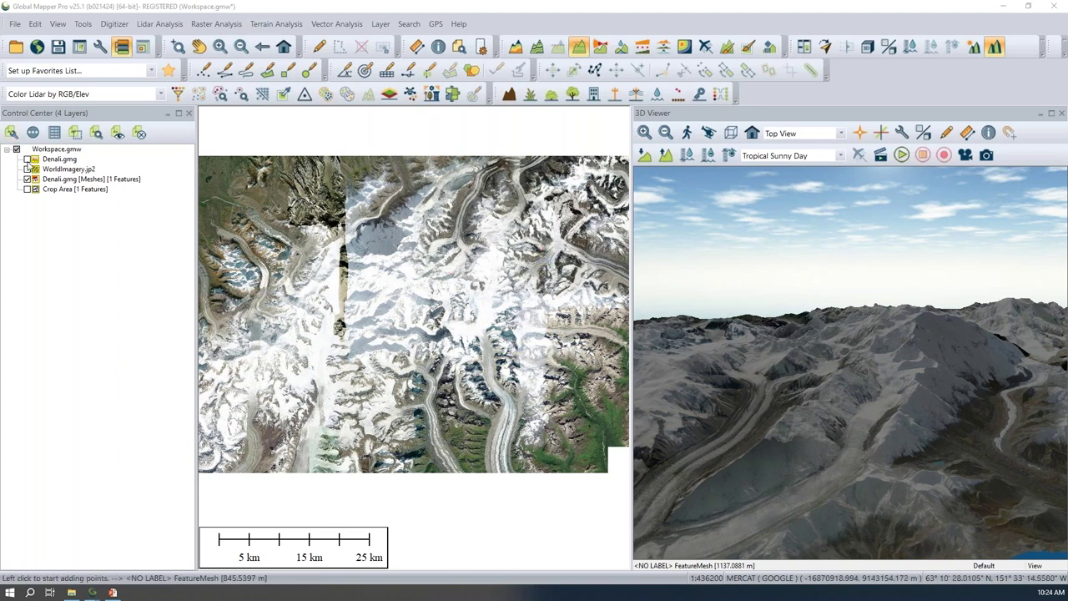
- Re-enable Denali.gmg, WorldImagery.jp2 and one more layer, then open the Layer menu
click(27, 159)
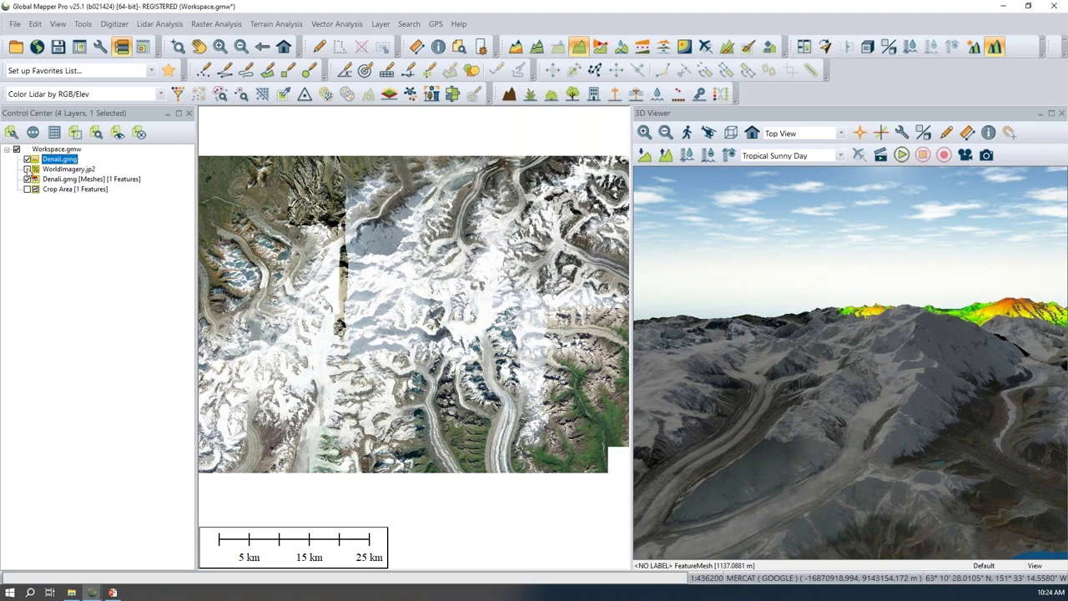
click(28, 169)
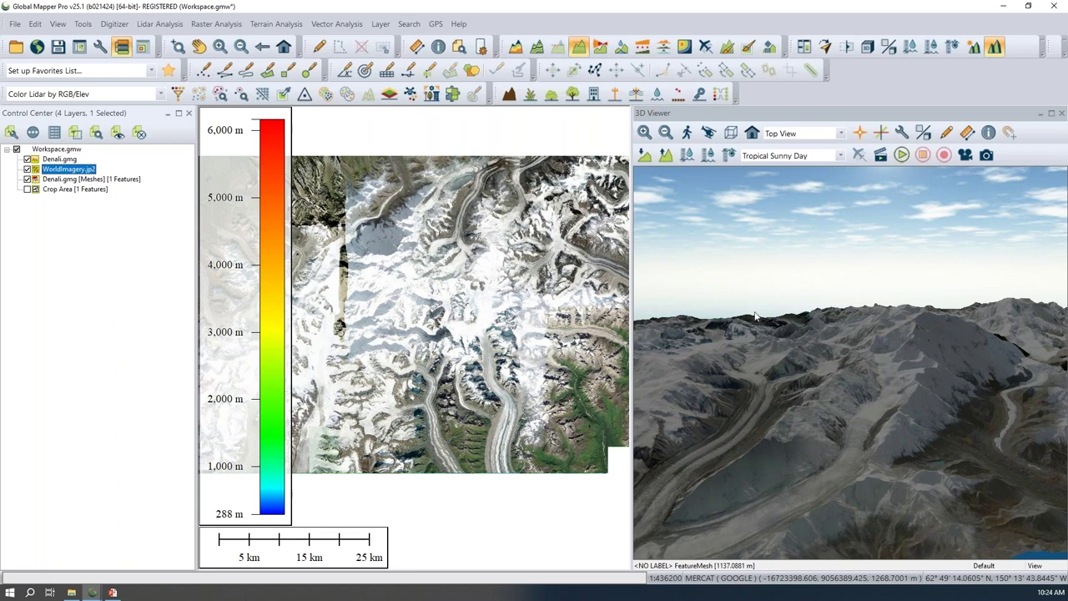
click(27, 189)
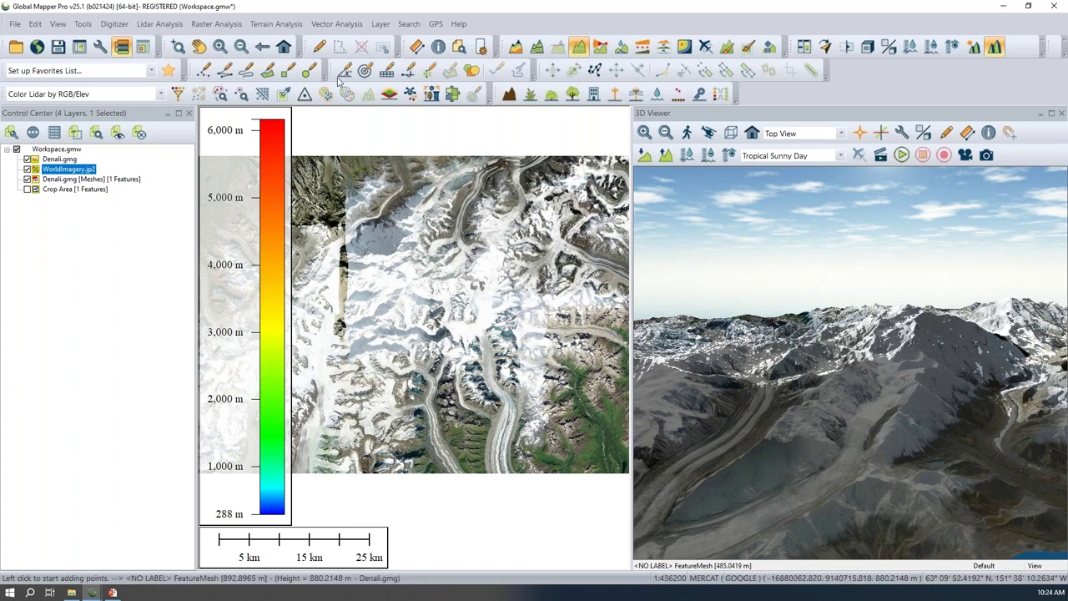
click(381, 23)
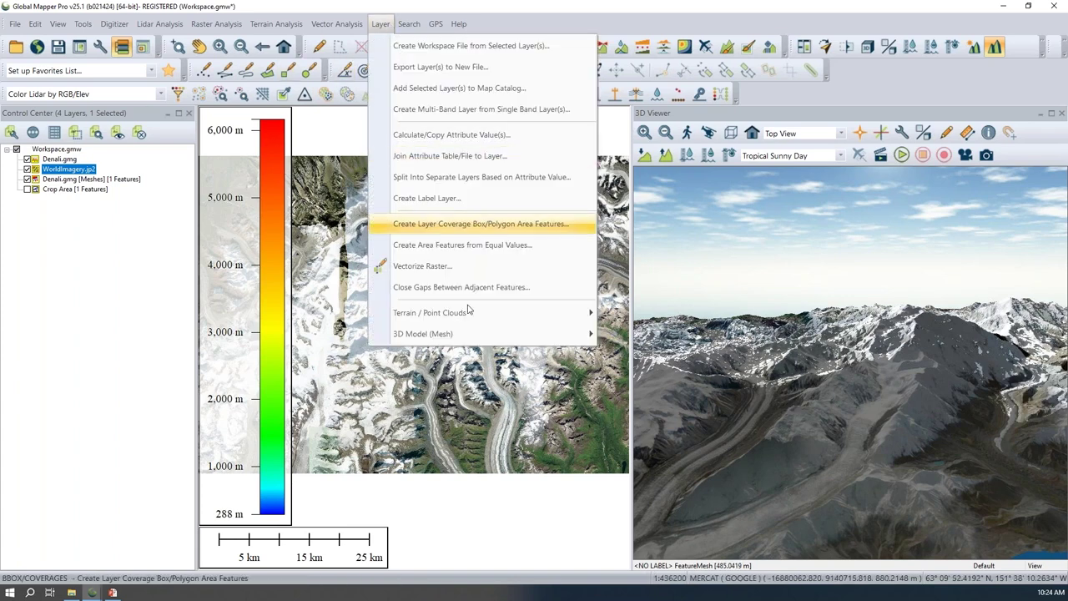
mouse_move(481, 338)
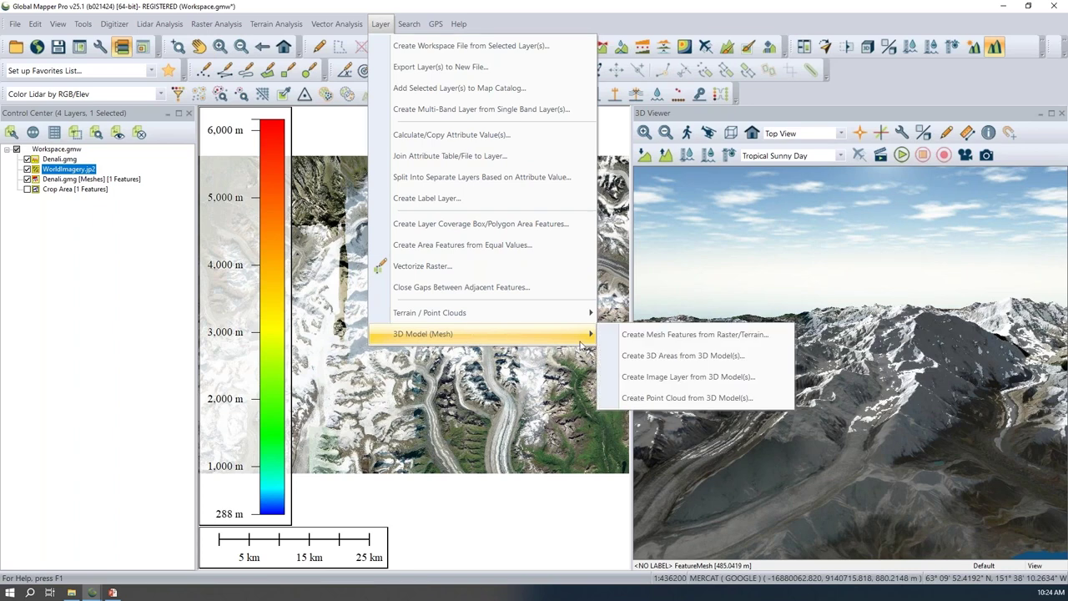
click(628, 338)
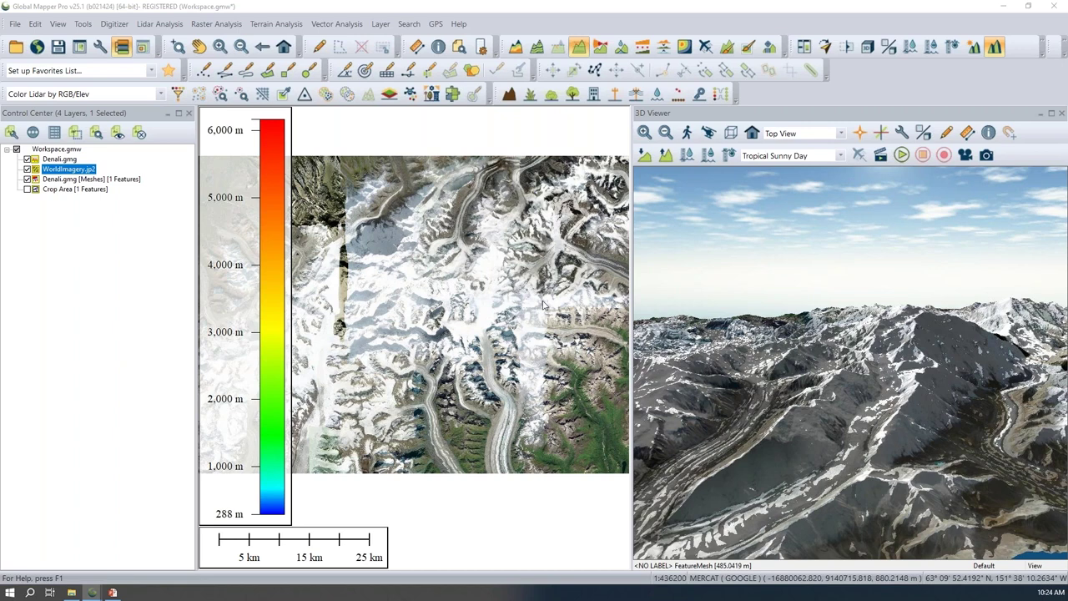
click(461, 256)
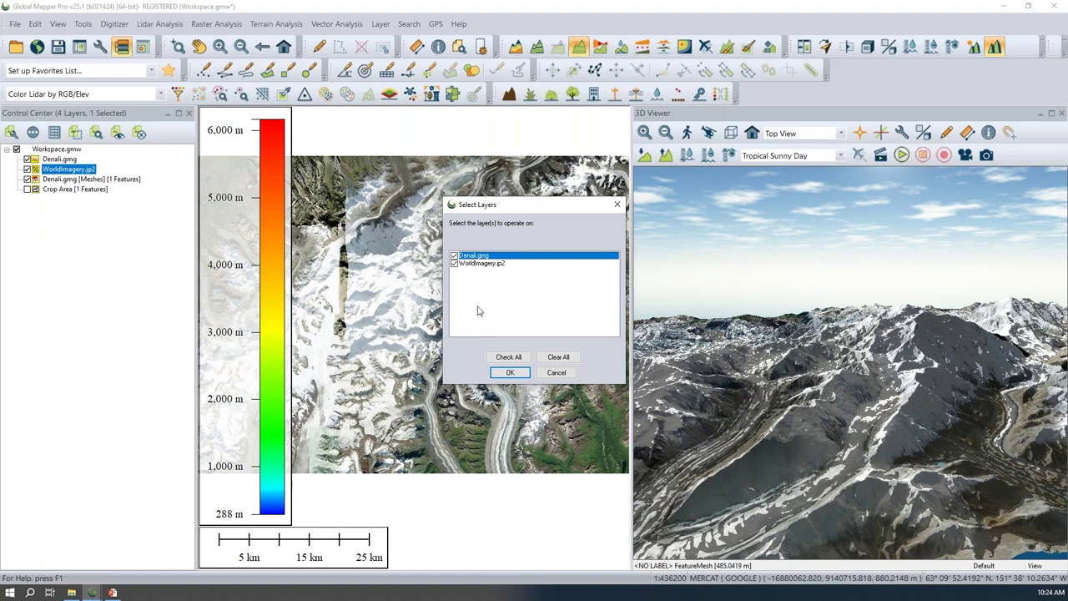
click(510, 376)
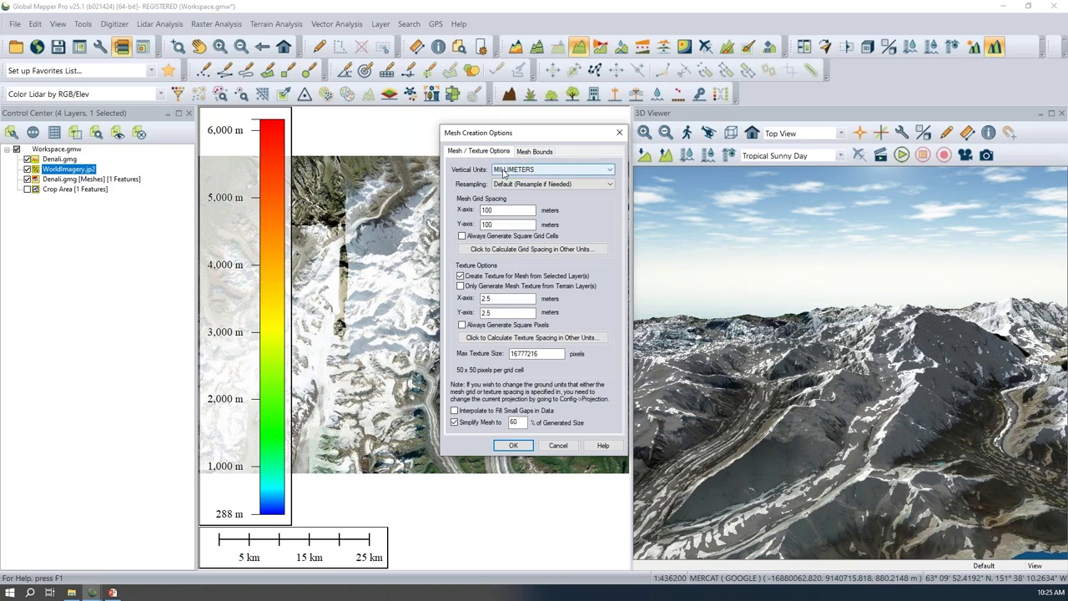
click(503, 171)
click(513, 185)
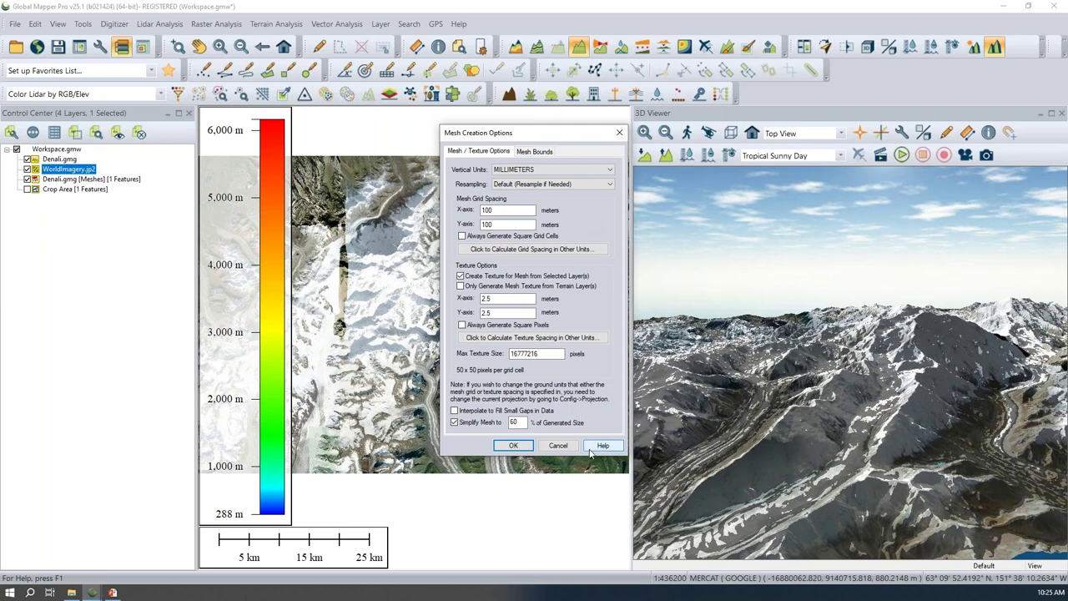
click(559, 445)
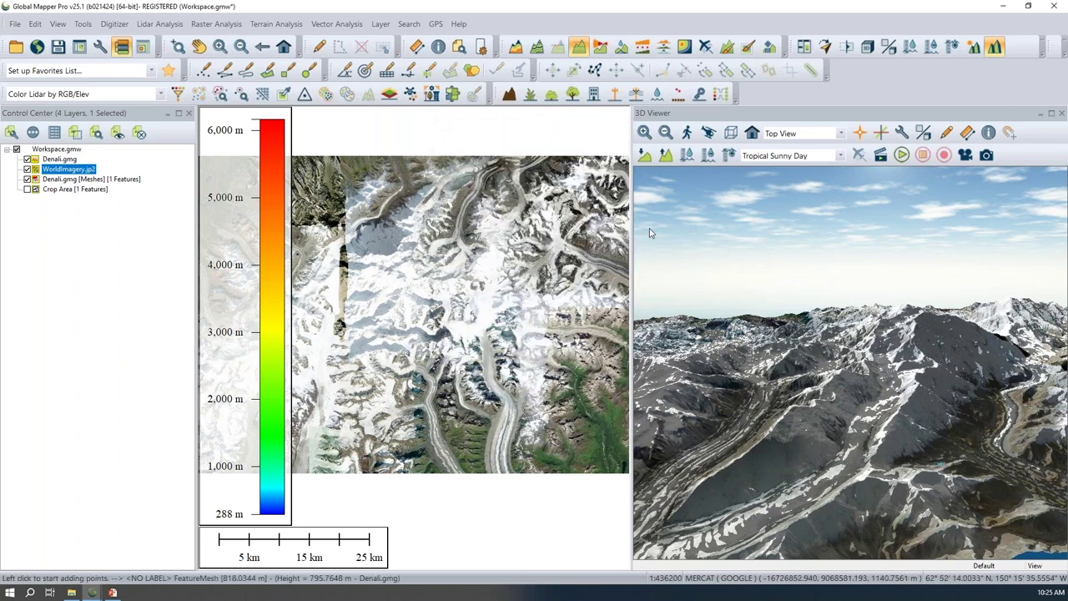
- Hide the WorldImagery.jp2 and Denali.gmg terrain layers
click(27, 170)
click(27, 159)
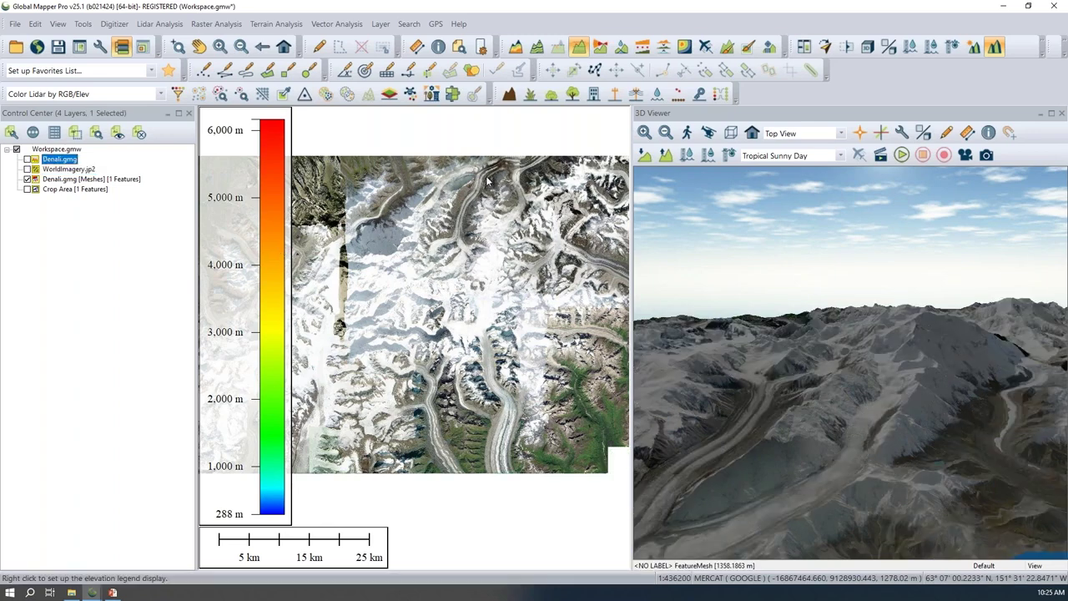
drag(843, 488, 871, 473)
scroll(871, 472, up, 3)
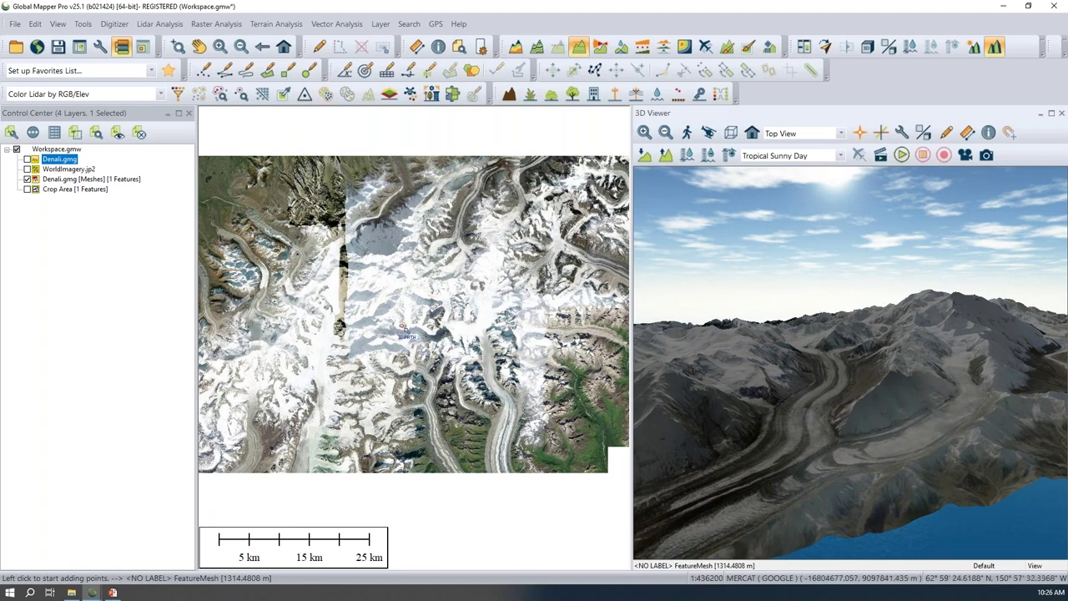
scroll(392, 309, up, 3)
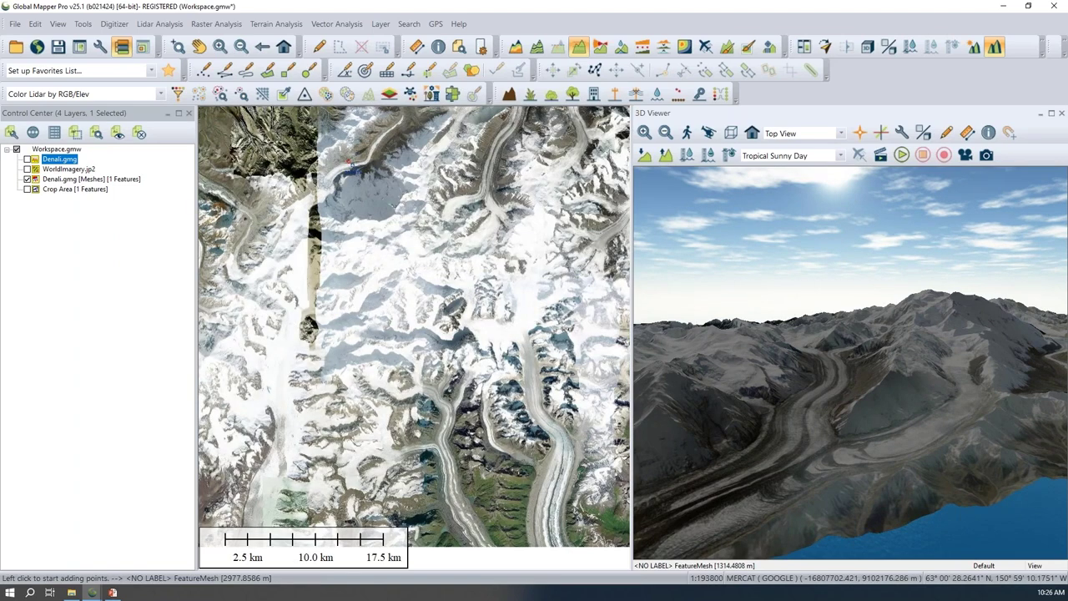
- Zoom the 2D map in with the Pan tool until the mesh triangles show
click(199, 46)
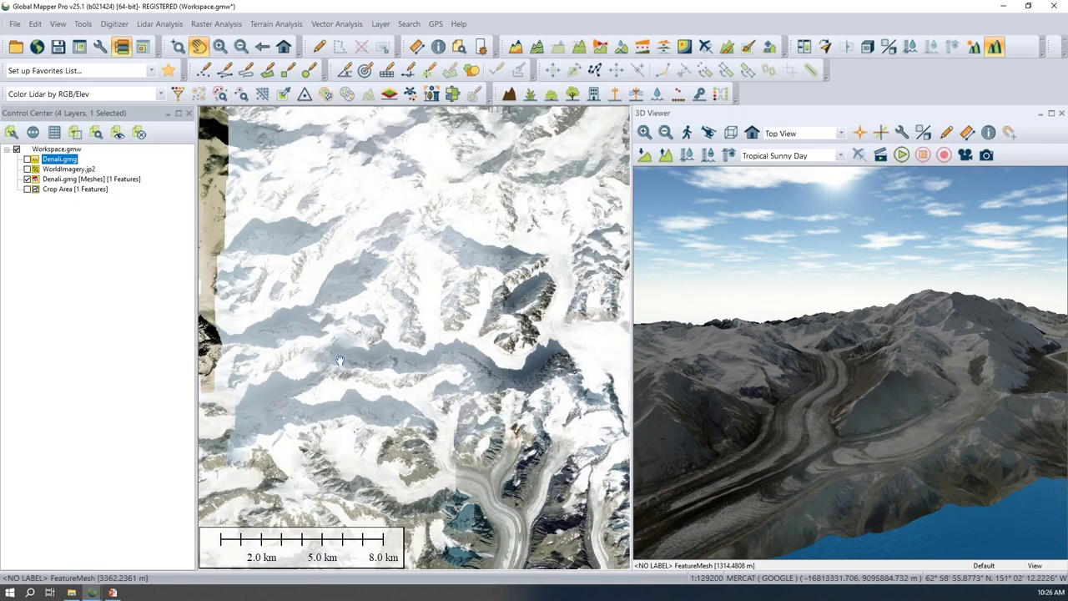
scroll(283, 273, up, 2)
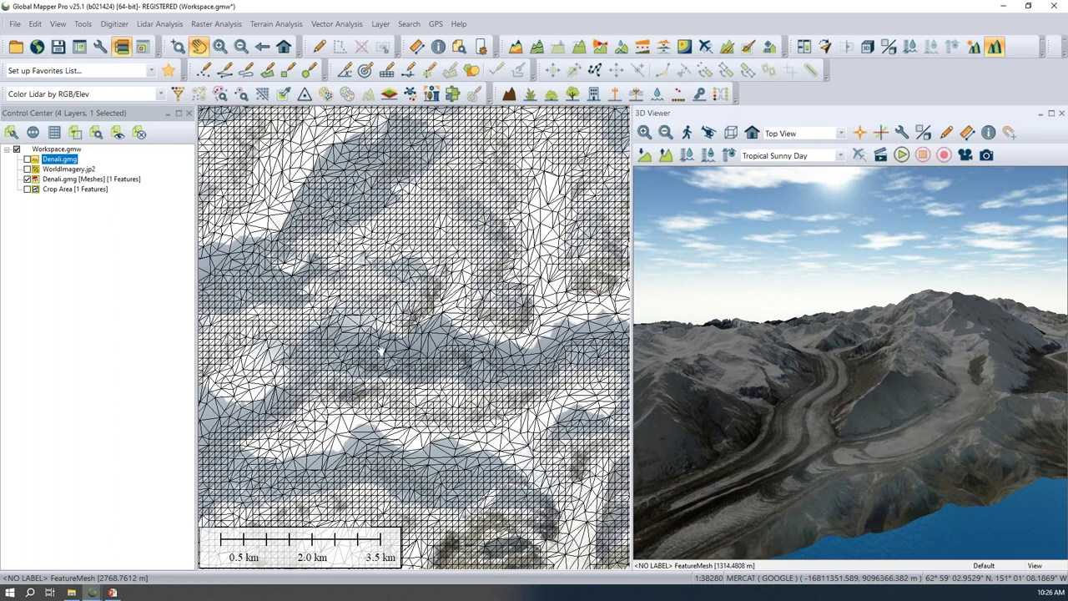
scroll(381, 352, up, 1)
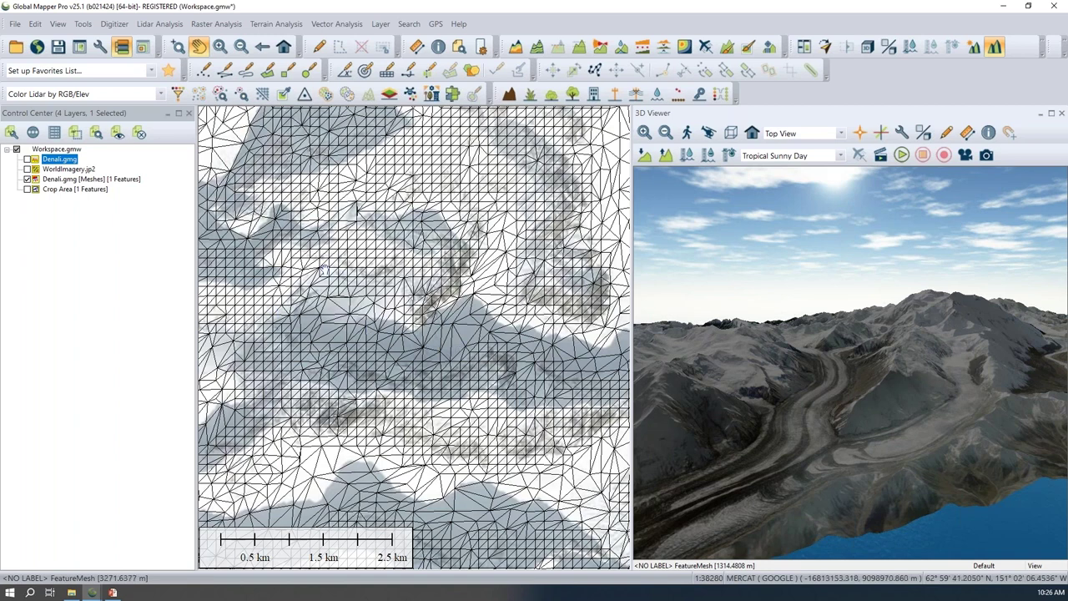
drag(817, 464, 793, 424)
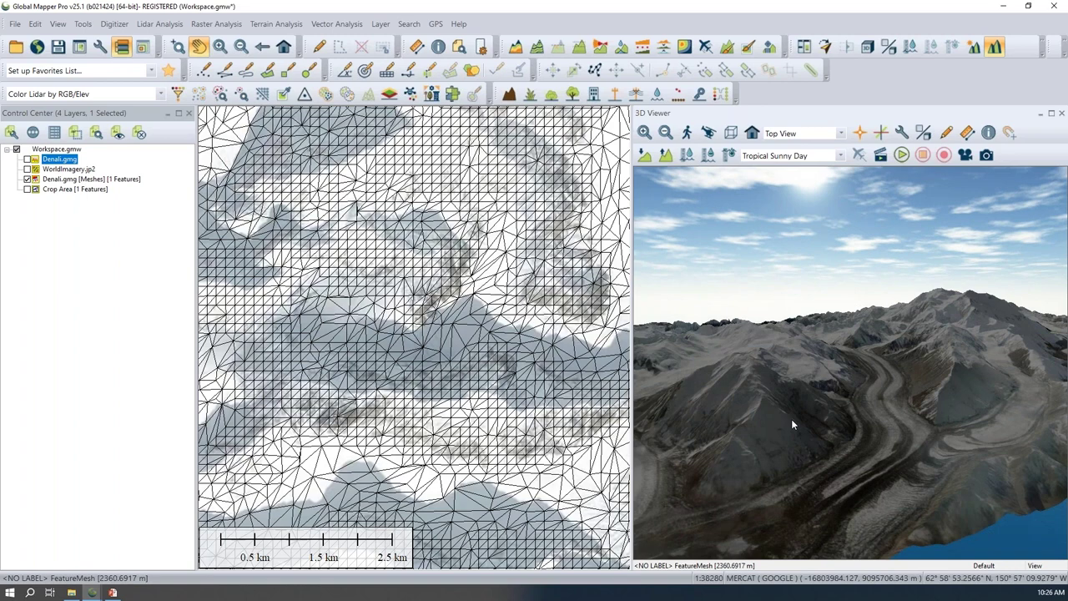
drag(804, 398, 751, 384)
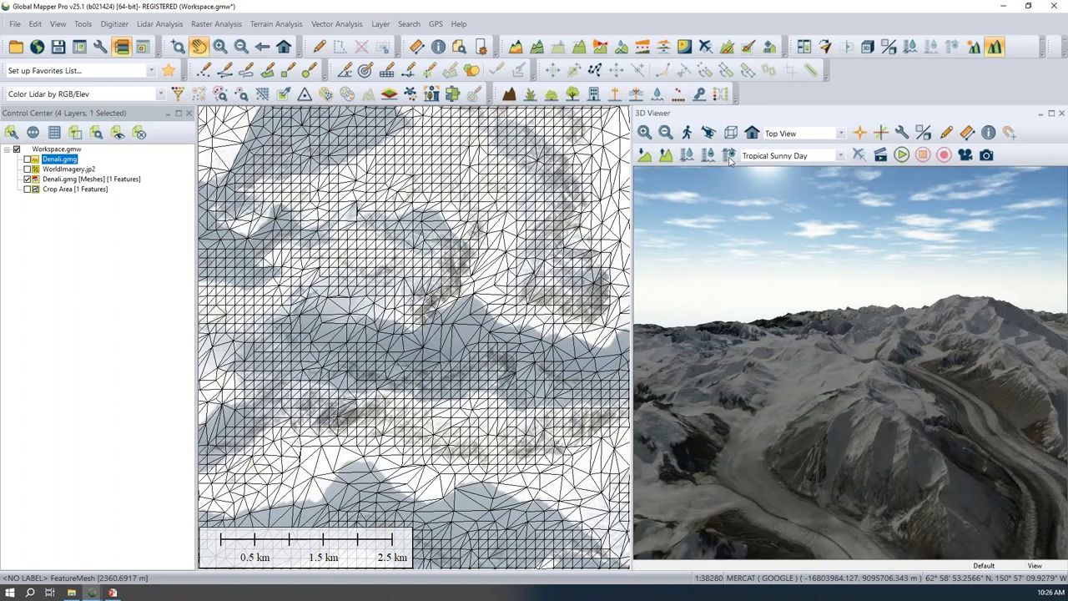
- Switch the 3D Viewer to wireframe and orbit around the Denali mesh triangles
click(731, 133)
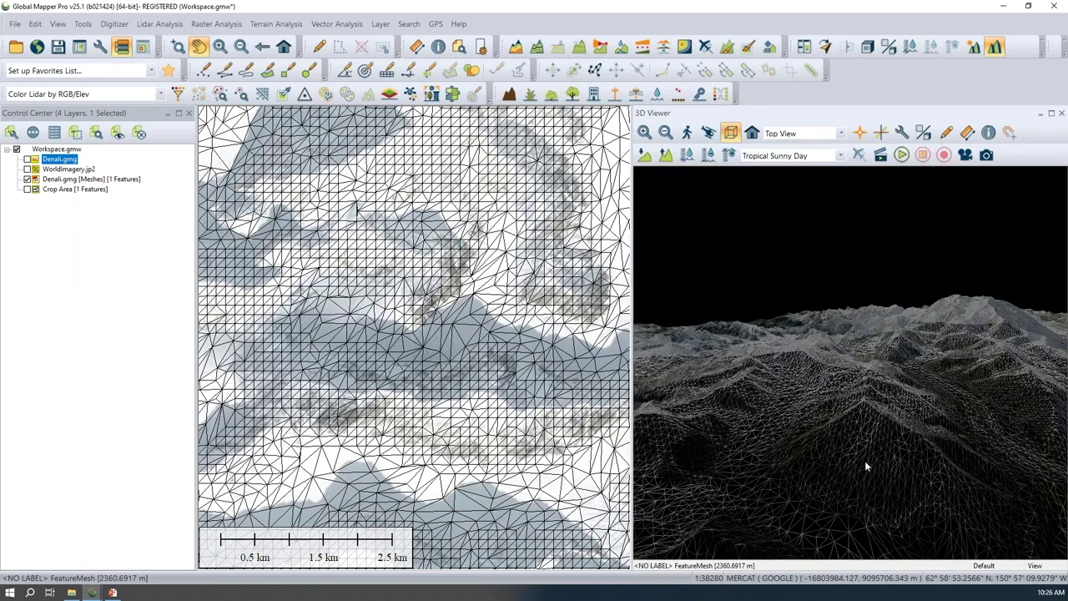
drag(872, 460, 825, 403)
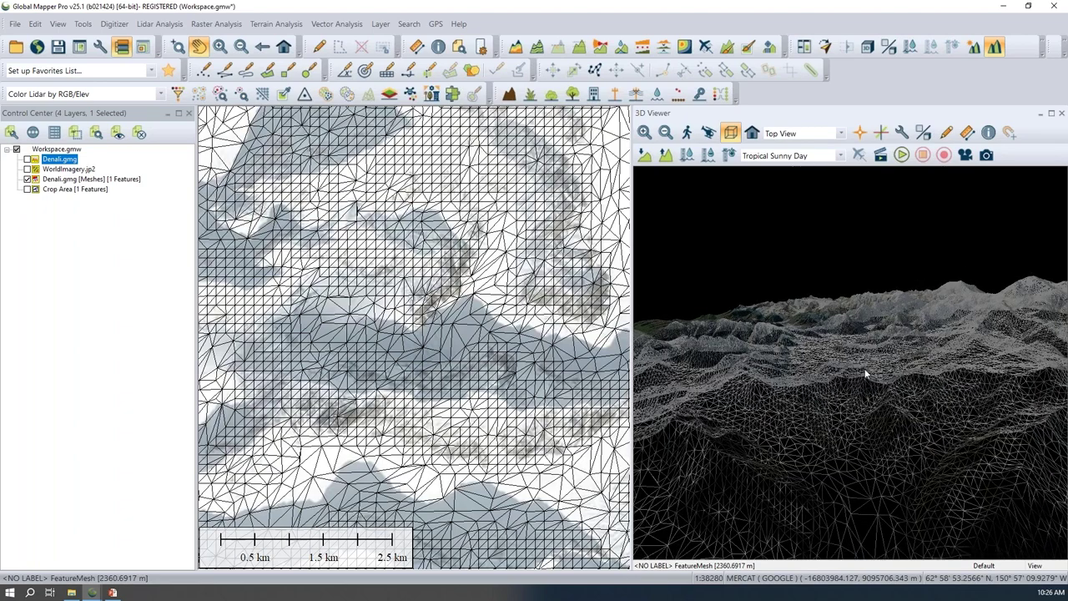
drag(882, 368, 918, 382)
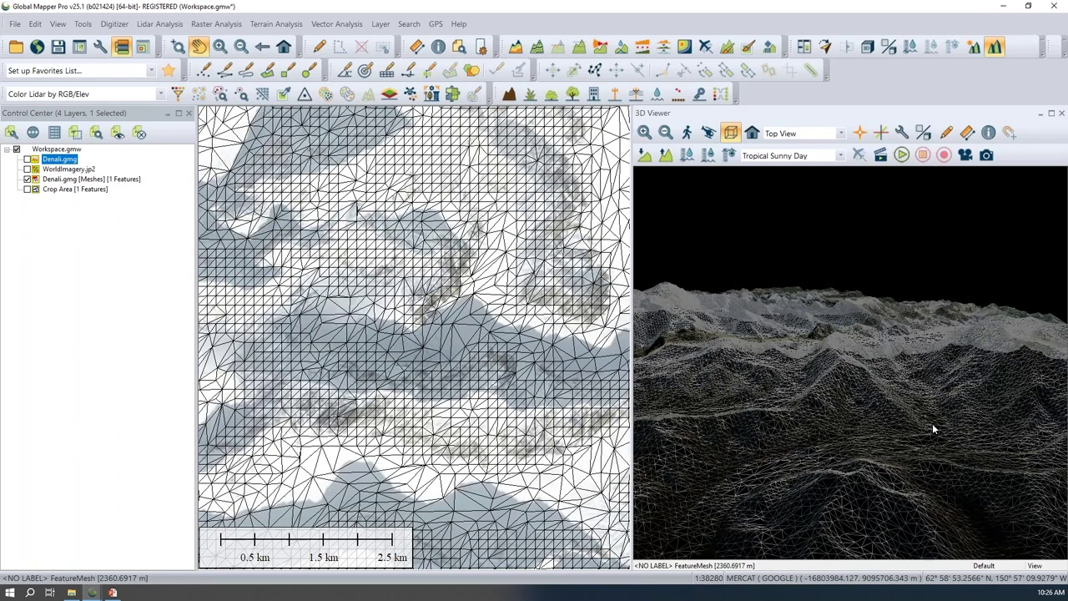
drag(941, 433, 878, 414)
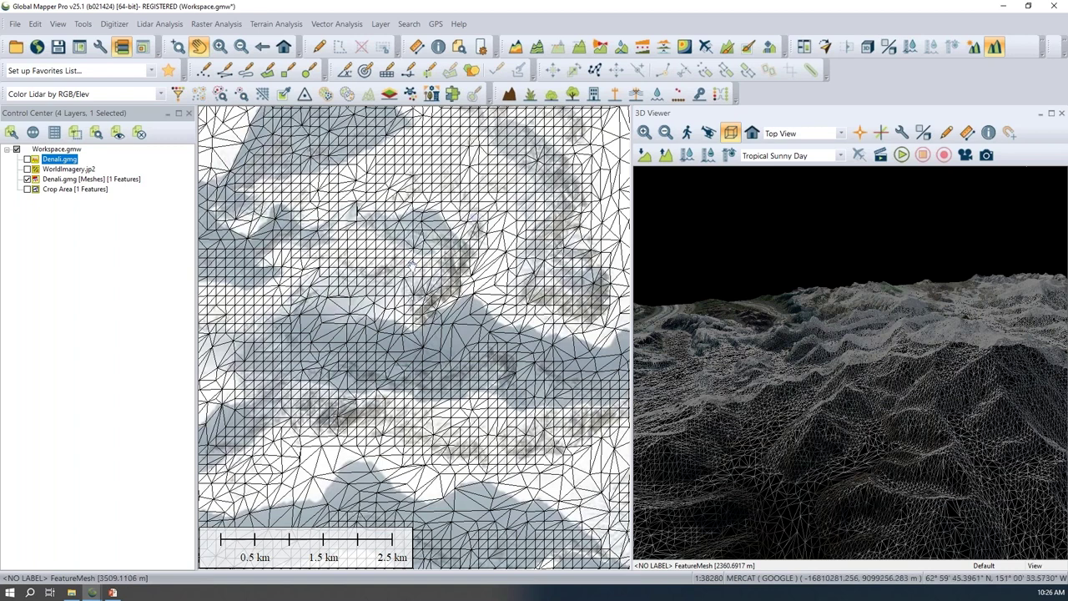
- Zoom out to the full Denali extent, turn on Crop Area and select its rectangle
scroll(379, 352, down, 3)
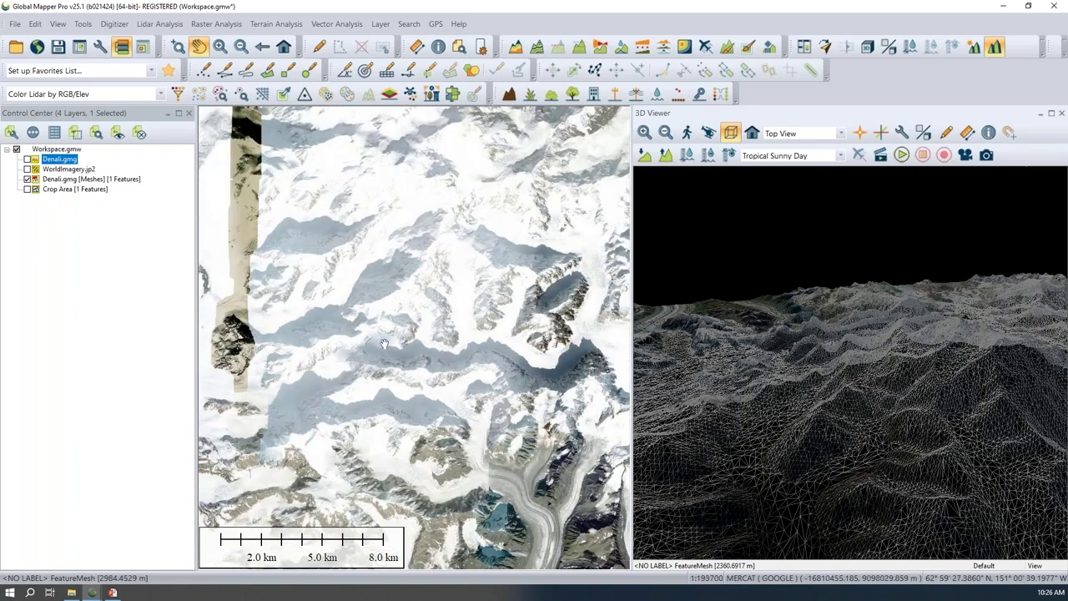
scroll(384, 343, down, 5)
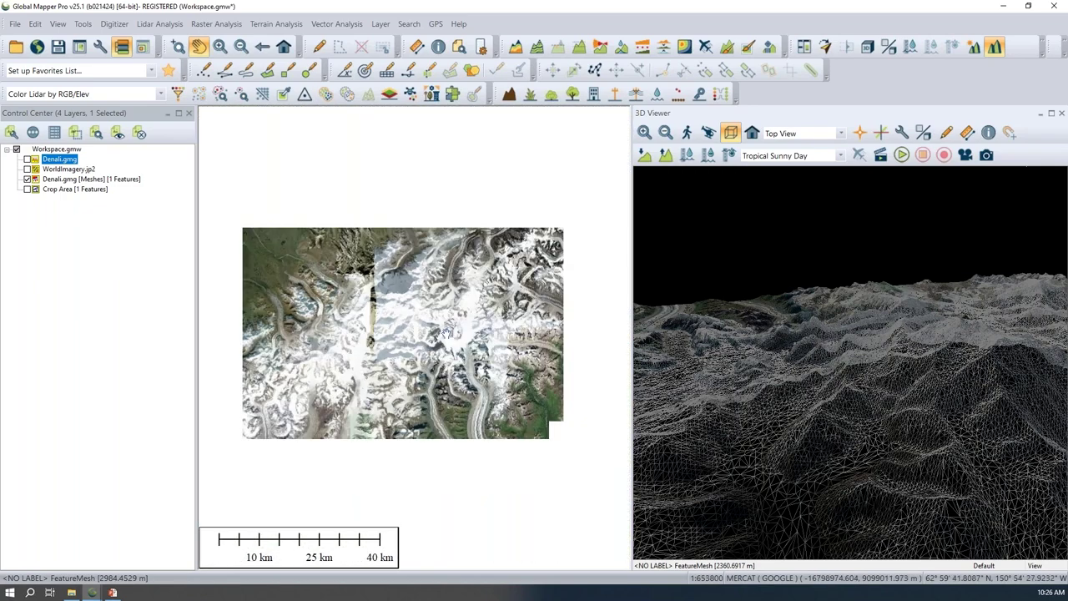
scroll(809, 358, up, 3)
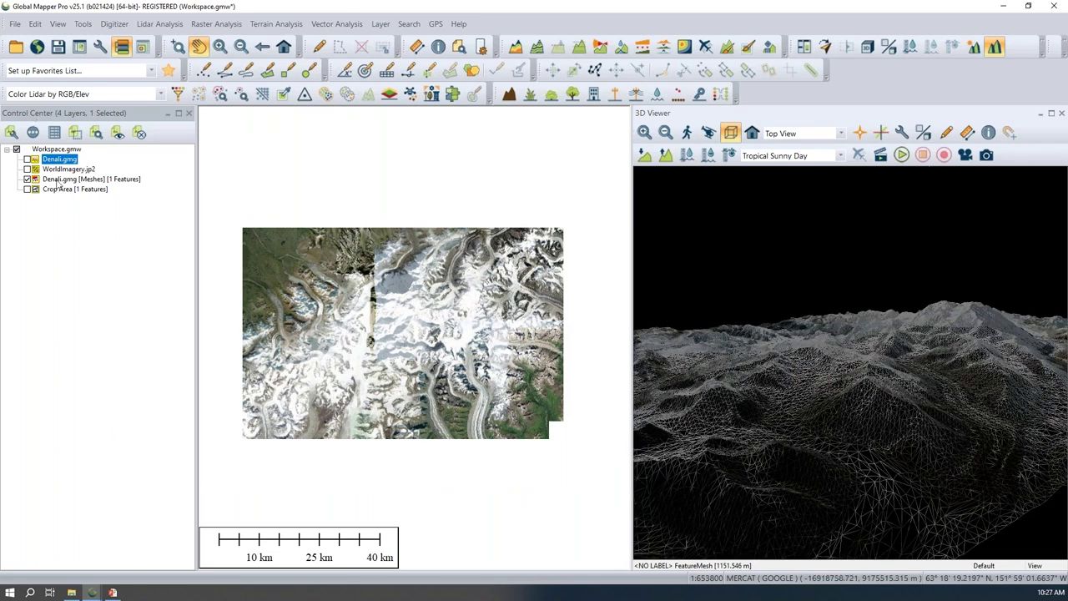
click(28, 190)
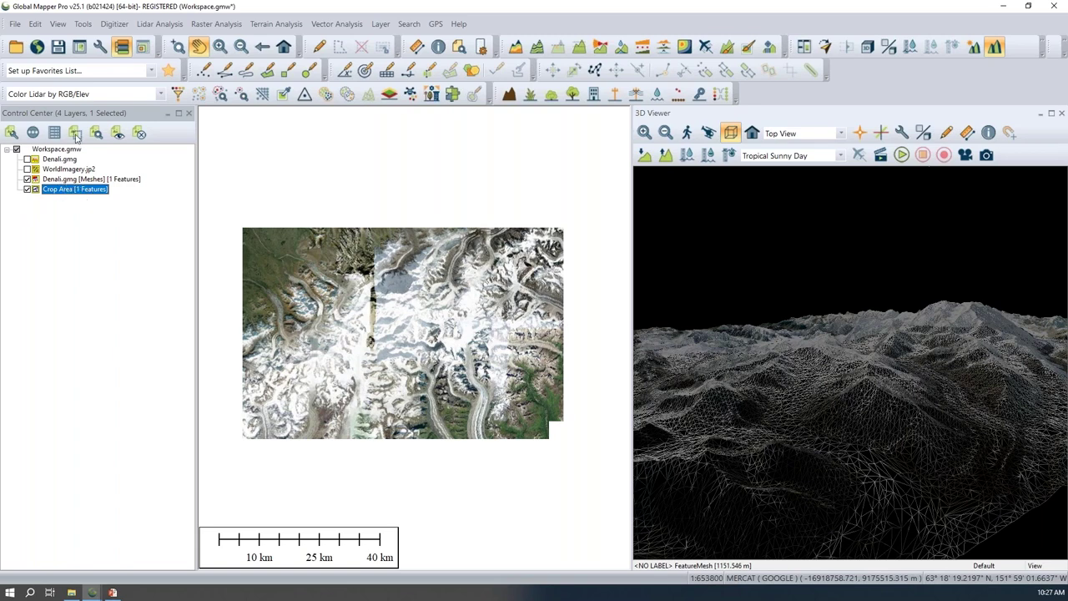
key(alt+d)
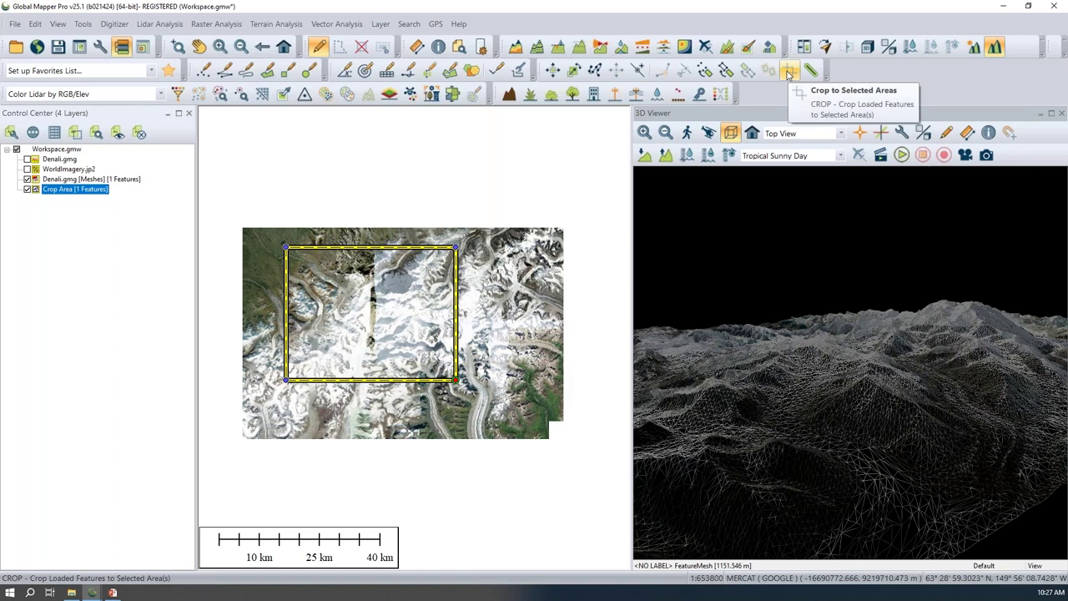
- Crop the meshes to the selected area, sending results to a new 'Cropped Mesh' layer
click(789, 73)
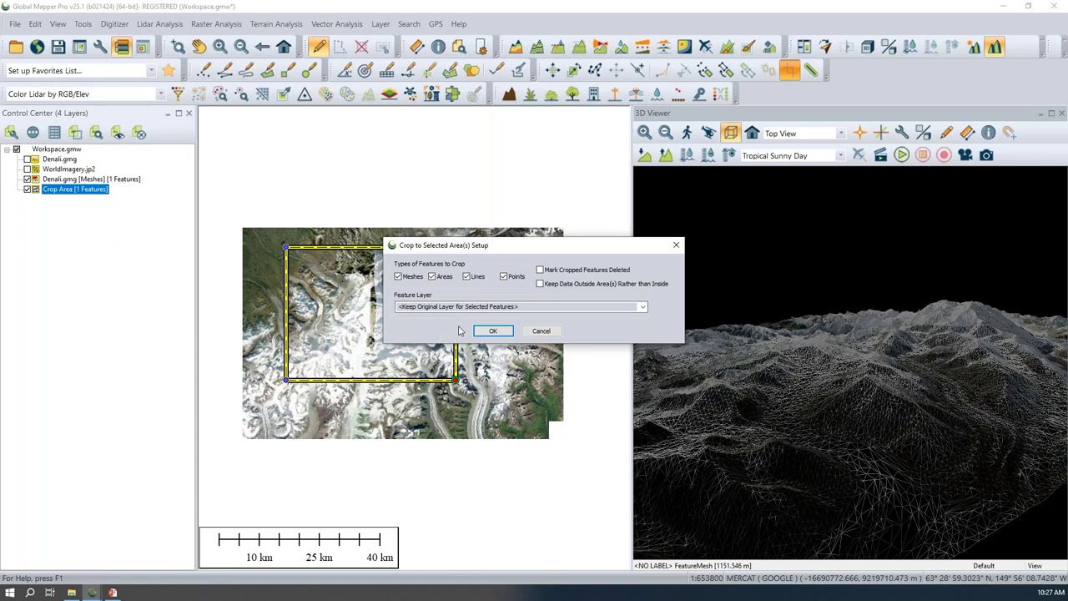
drag(488, 248, 465, 146)
click(376, 173)
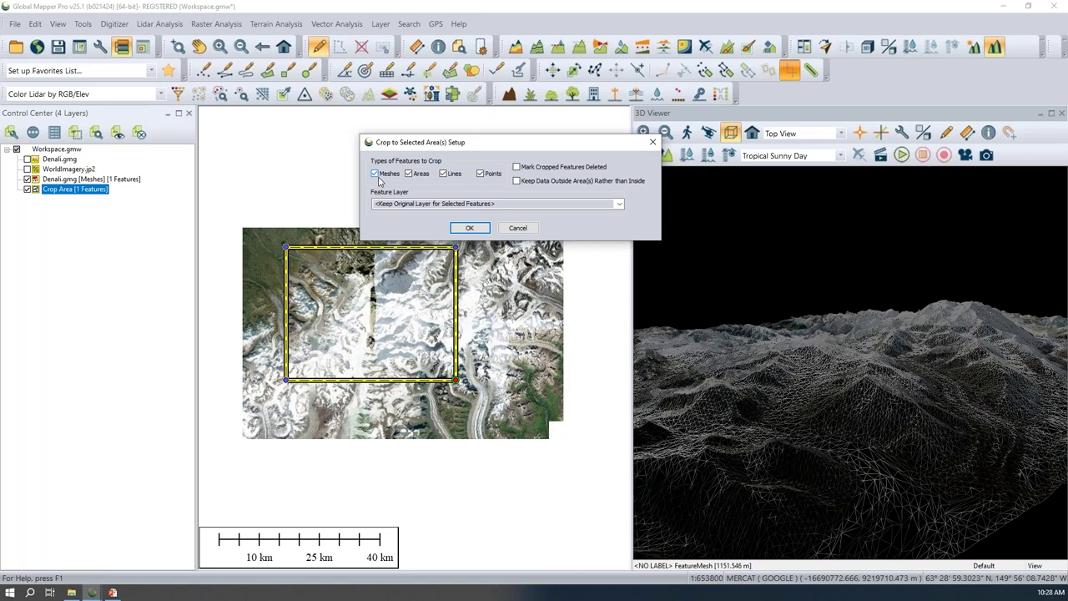
click(517, 168)
click(517, 168)
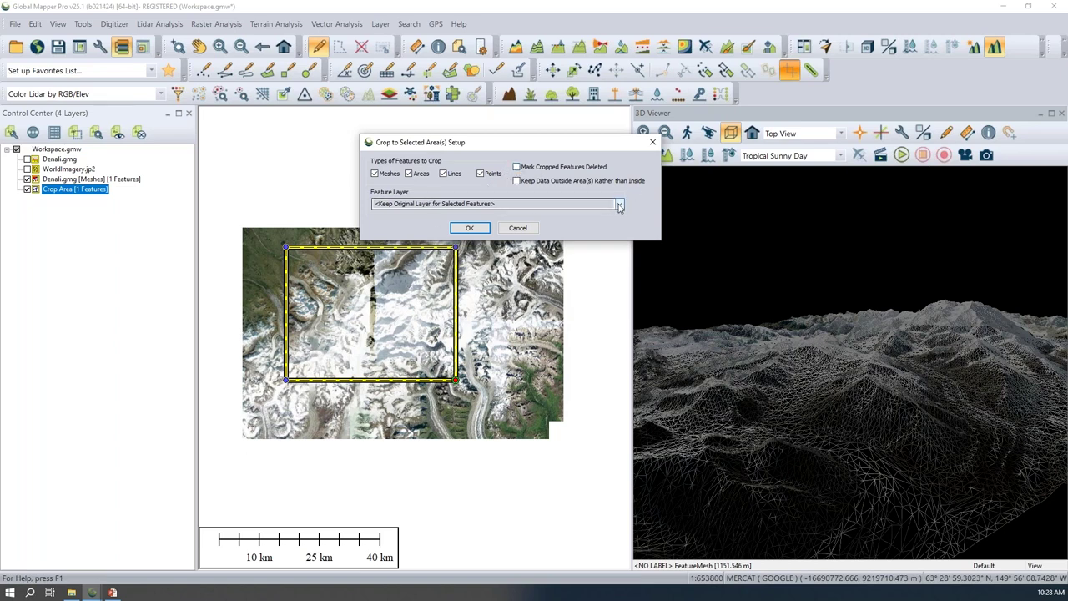
click(447, 203)
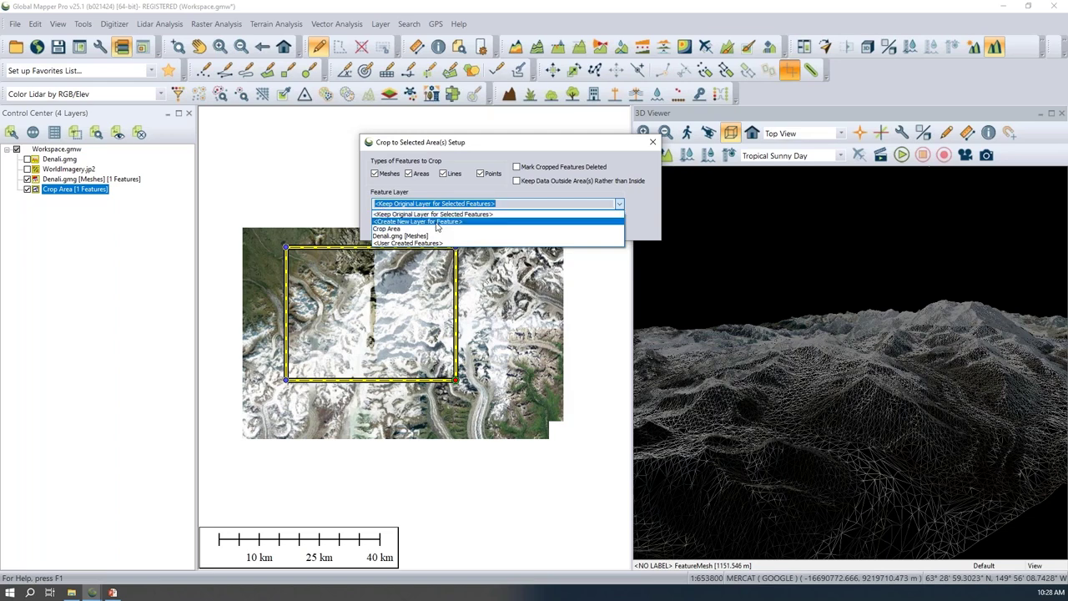
click(445, 222)
click(477, 203)
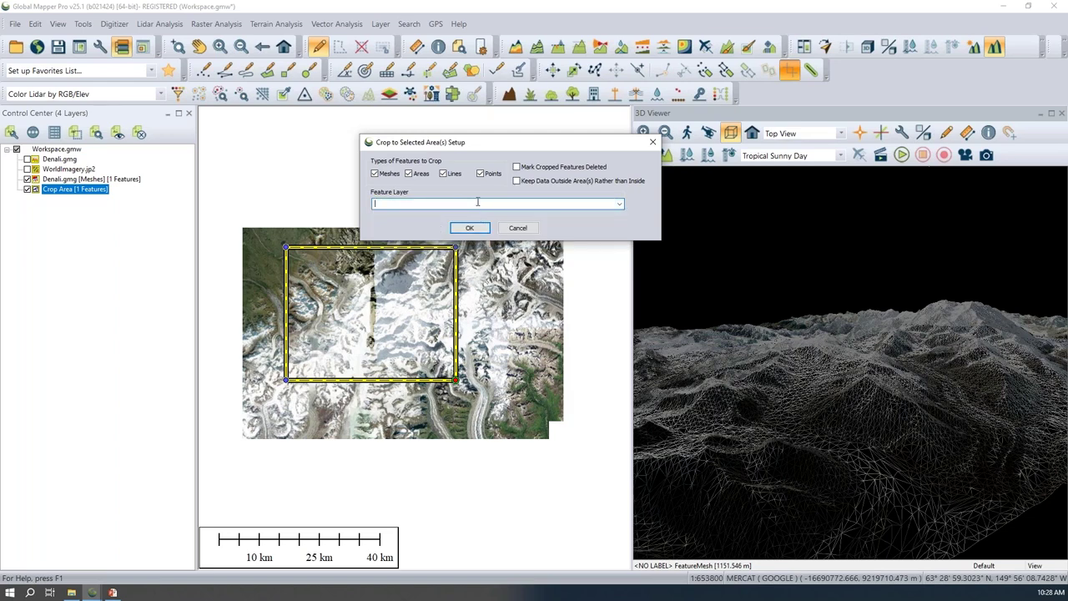
text(Cropped Mesh)
click(468, 231)
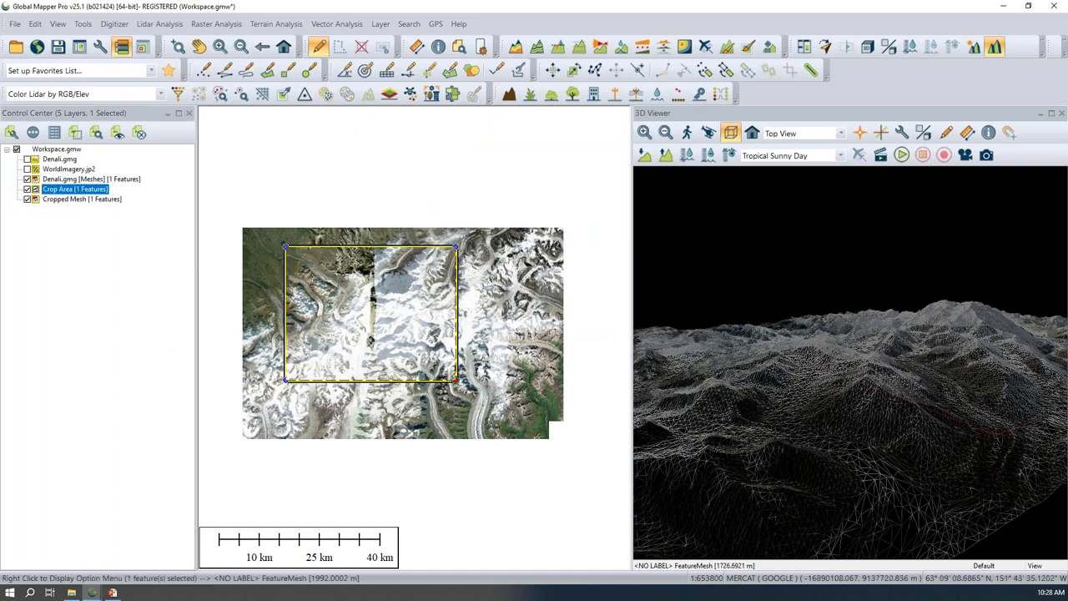
- Hide Denali.gmg [Meshes] and Crop Area, then orbit and zoom over the cropped mesh
click(28, 179)
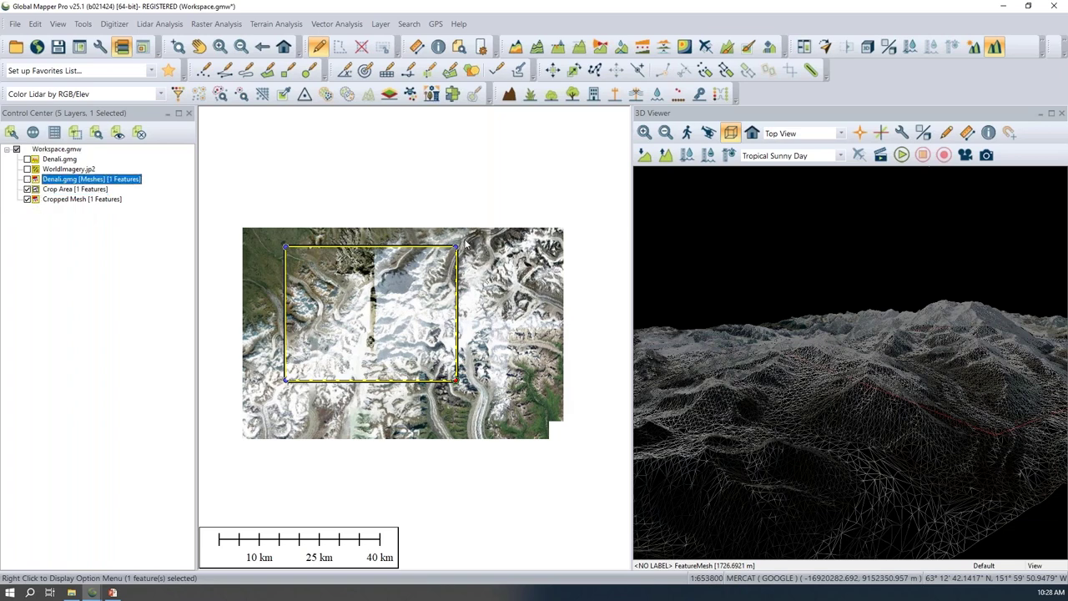
mouse_move(993, 317)
mouse_down()
mouse_move(776, 370)
mouse_move(864, 380)
mouse_move(816, 347)
mouse_up()
scroll(815, 347, up, 2)
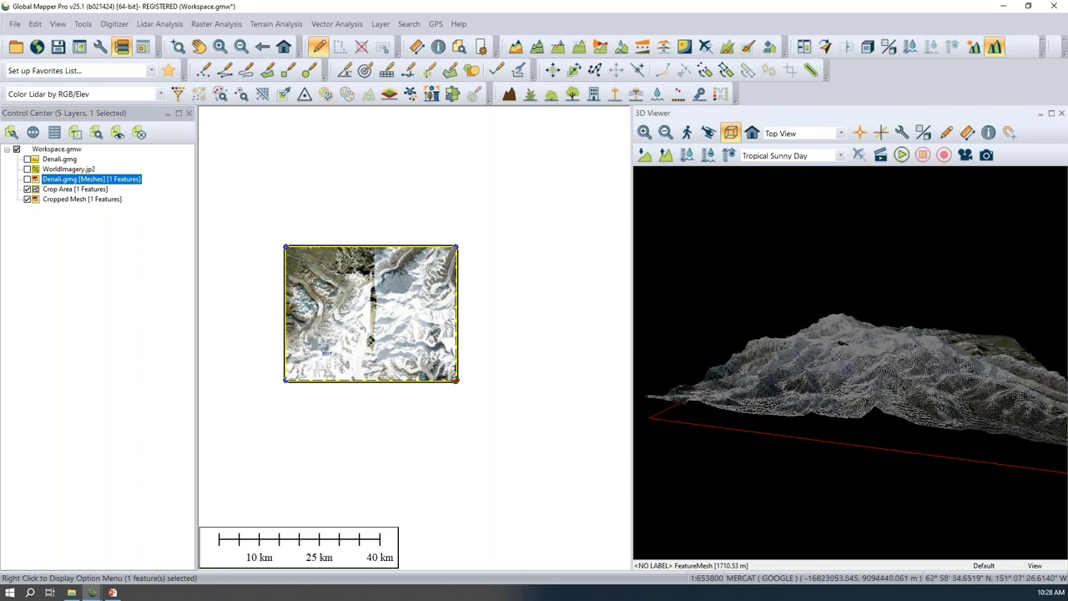
click(27, 189)
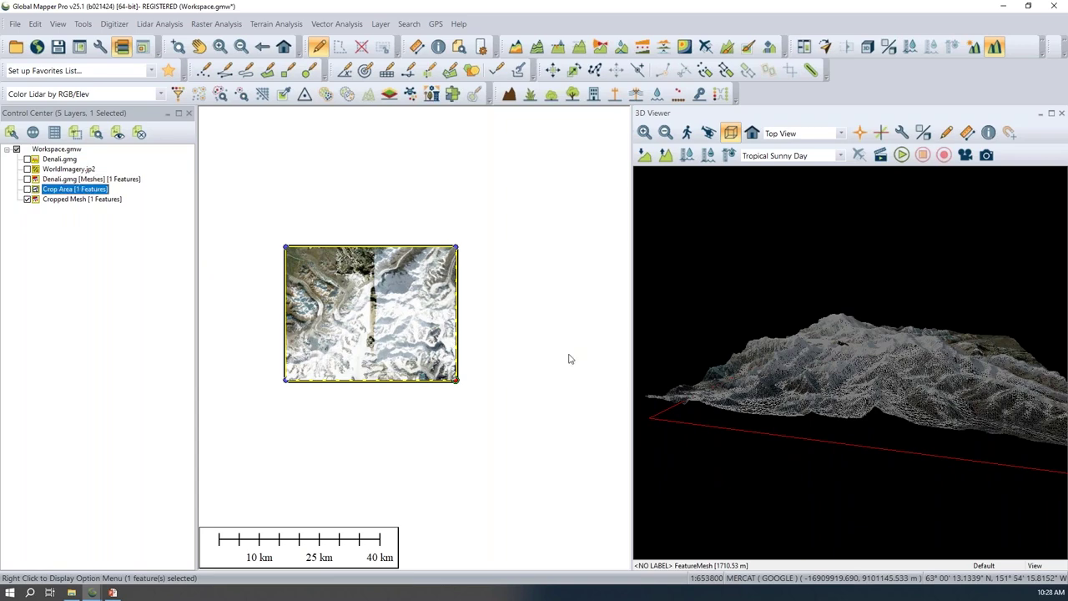
scroll(854, 392, up, 3)
mouse_move(915, 407)
mouse_down()
mouse_move(830, 434)
mouse_move(936, 414)
mouse_move(714, 422)
mouse_move(881, 409)
mouse_up()
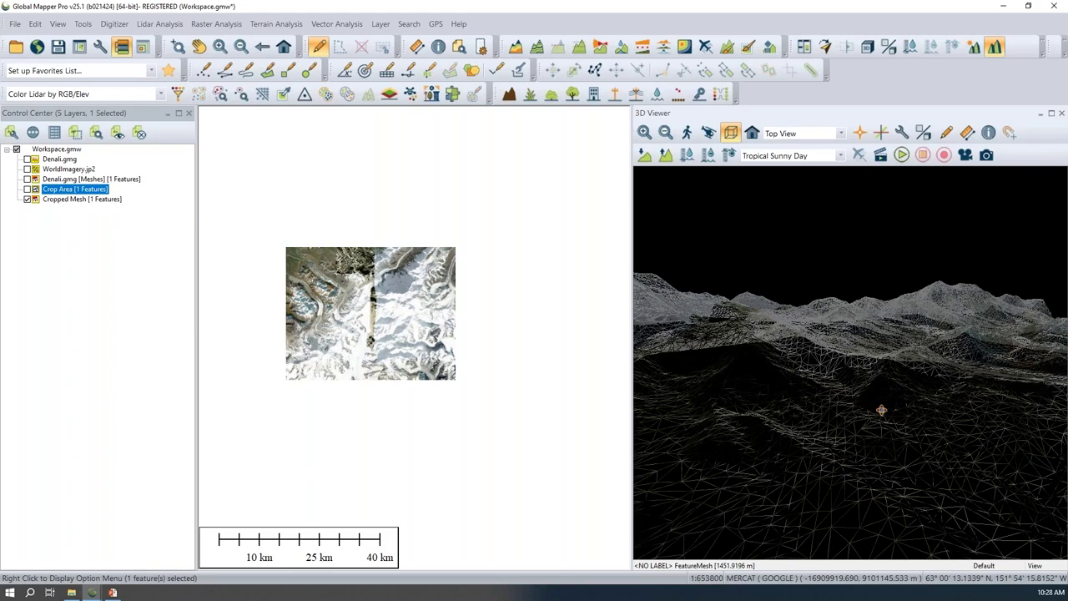
mouse_move(908, 414)
mouse_down()
mouse_move(893, 476)
mouse_move(979, 440)
mouse_move(791, 450)
mouse_move(868, 456)
mouse_up()
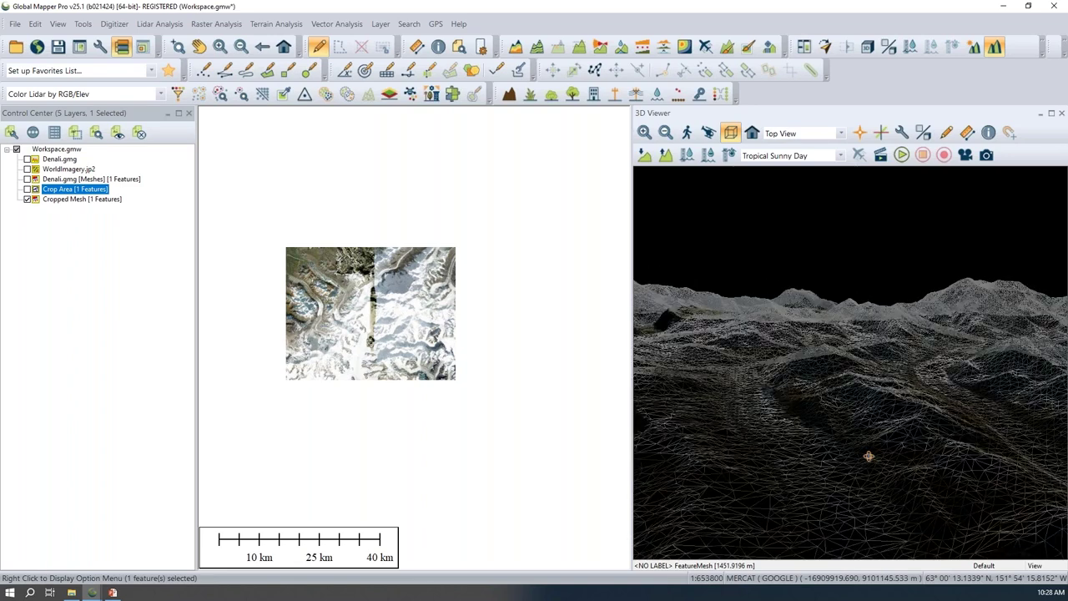
click(124, 229)
- Open the Export 3D Format dialog and browse its format list
key(alt+f)
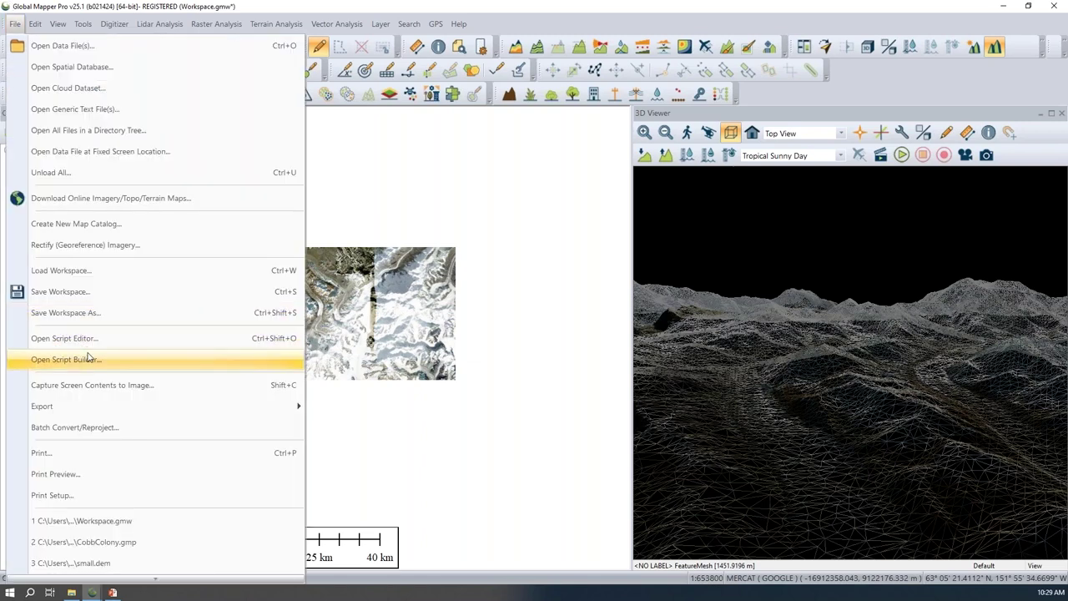
mouse_move(192, 409)
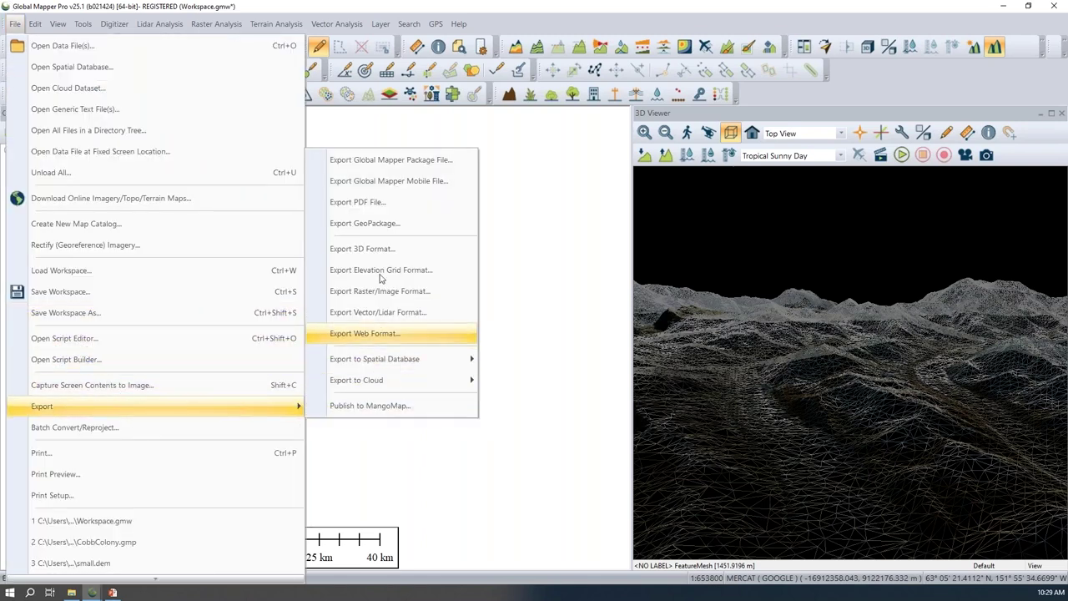
click(381, 249)
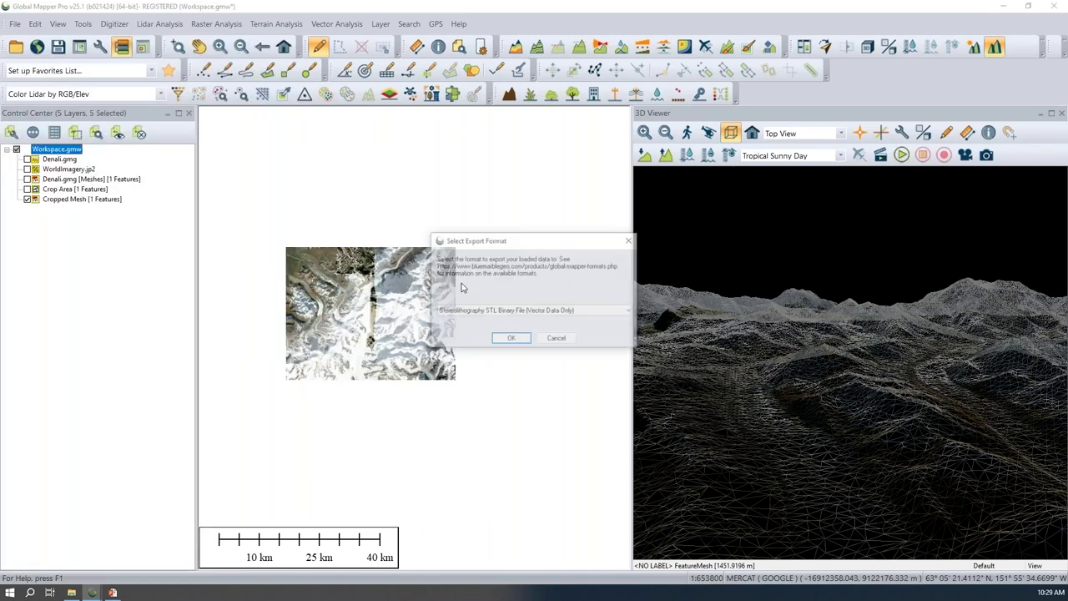
click(501, 311)
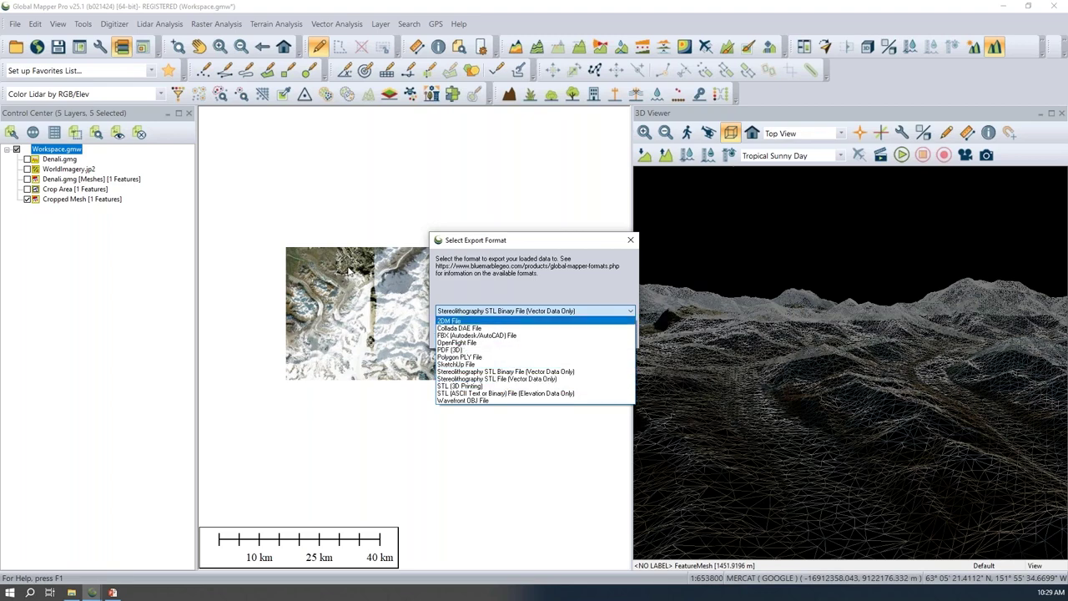
- Cancel the export, hide Cropped Mesh and turn the Crop Area layer back on
click(630, 246)
click(630, 241)
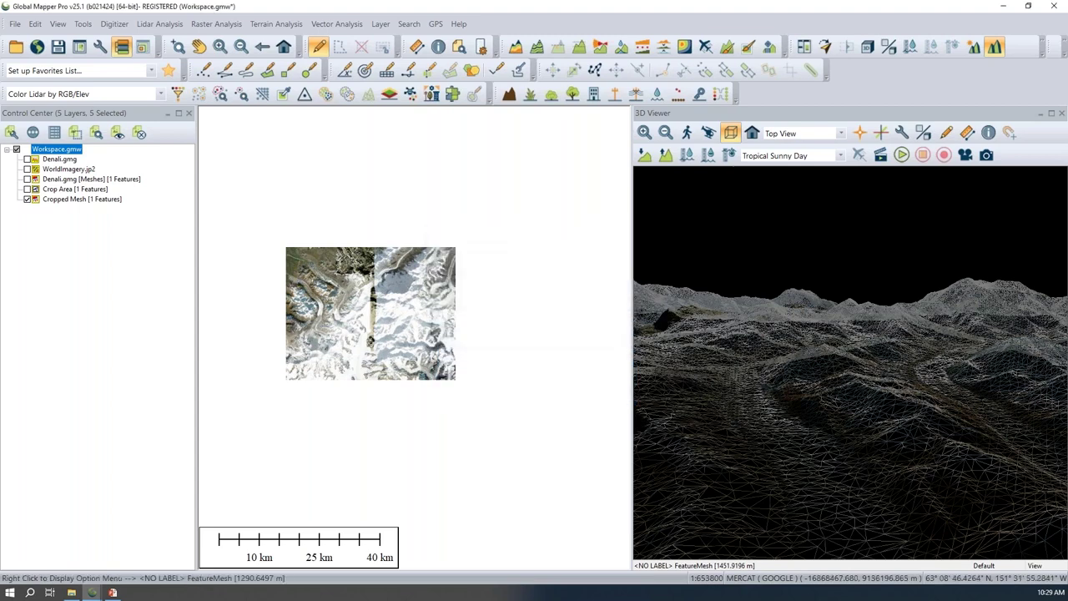
click(27, 200)
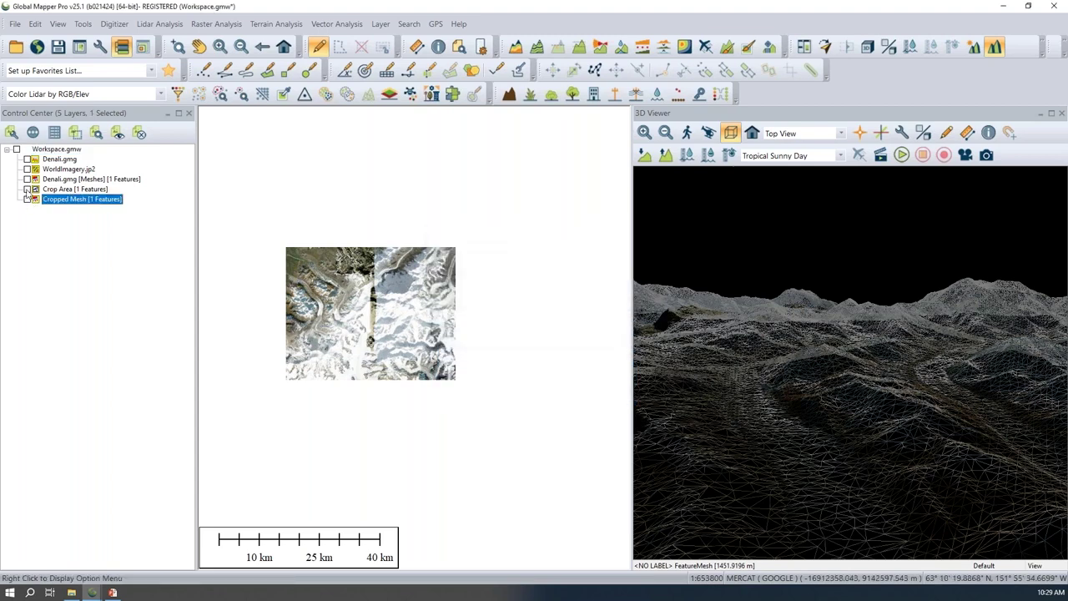
click(27, 190)
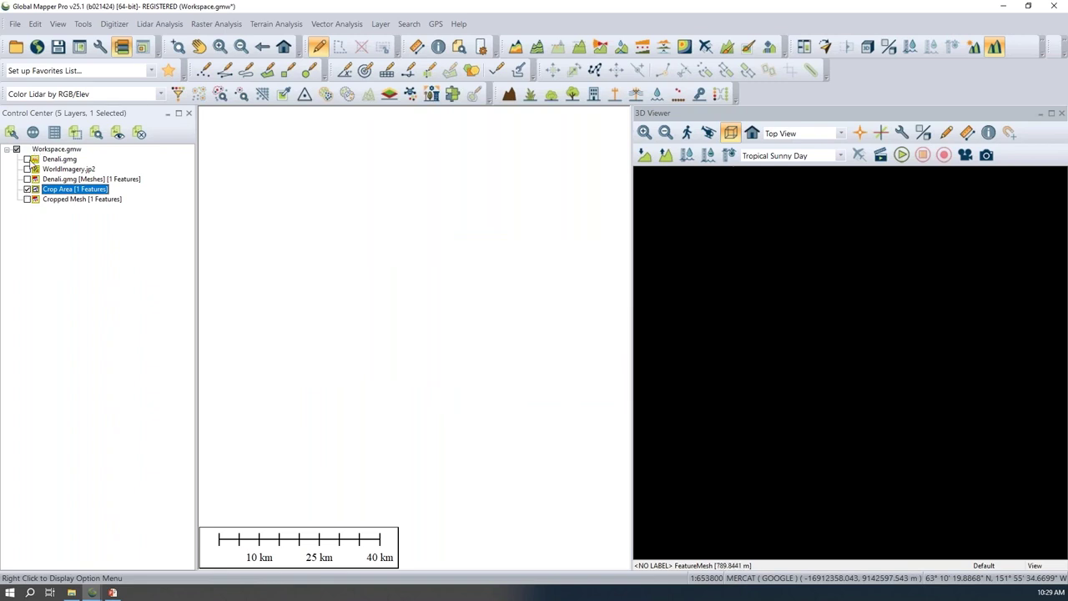
- Show Denali.gmg cropped to the currently selected crop polygon, then deselect the polygon
click(28, 159)
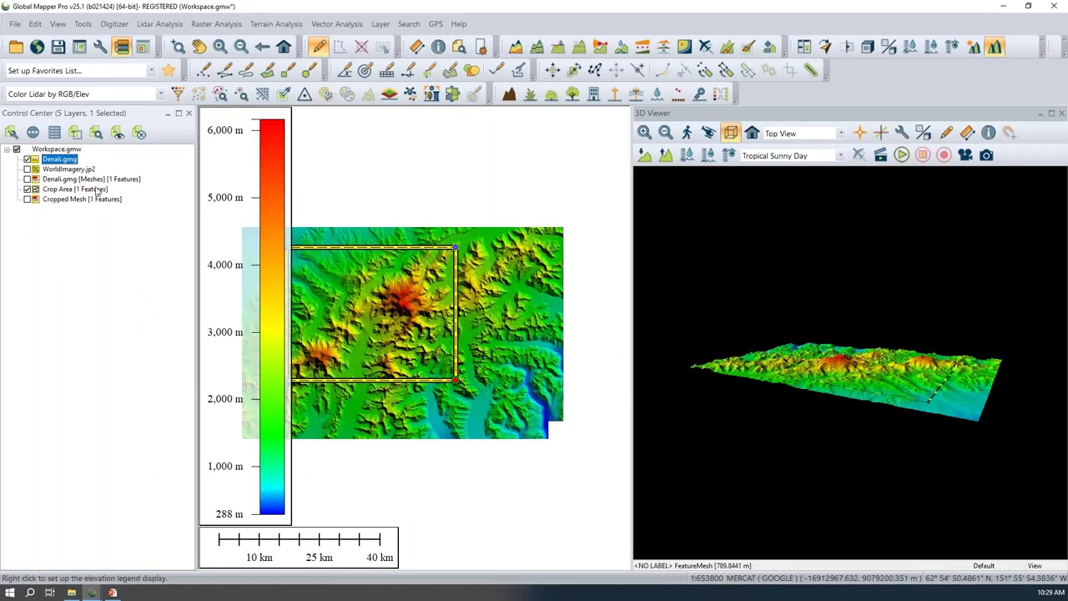
double_click(229, 205)
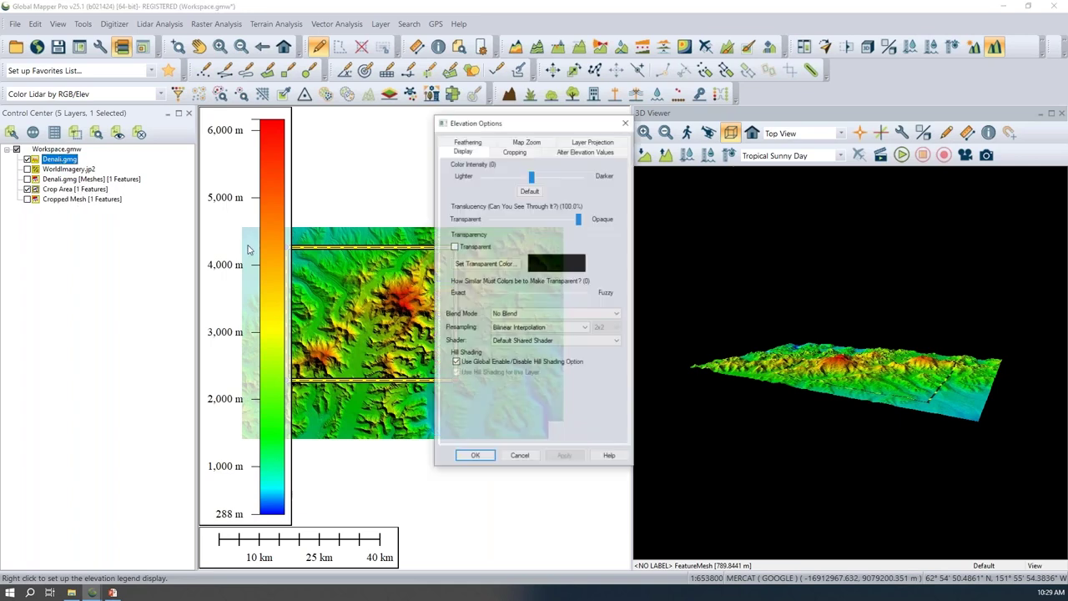
click(514, 152)
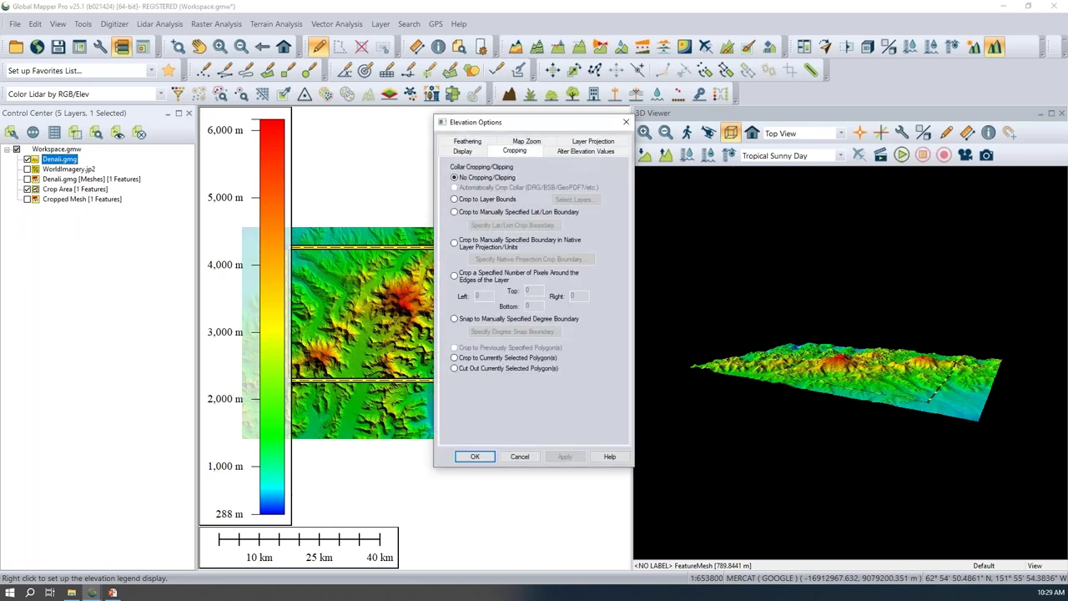
click(482, 358)
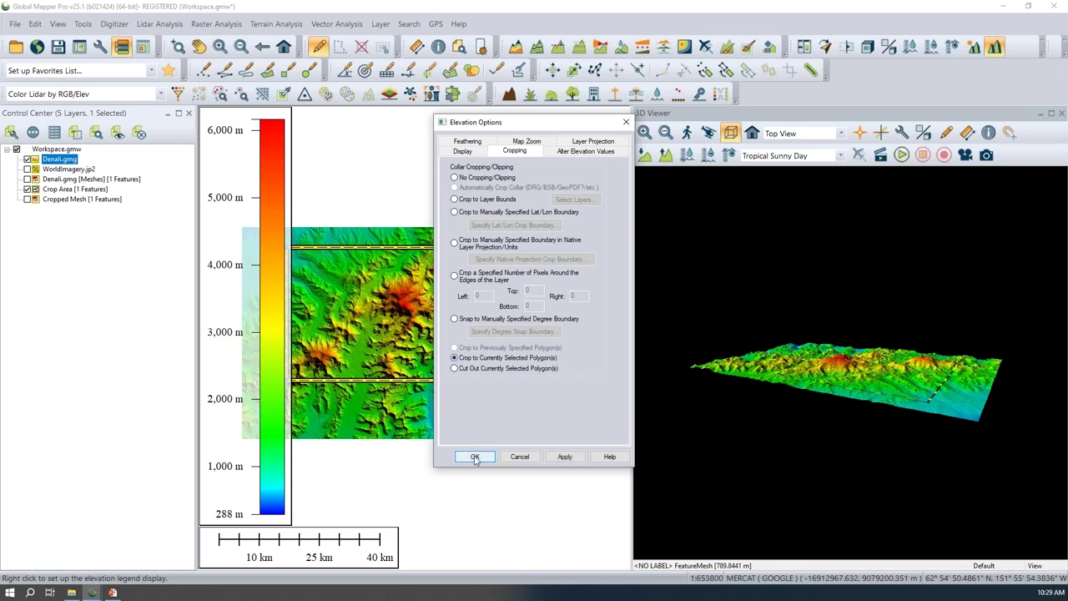
click(475, 459)
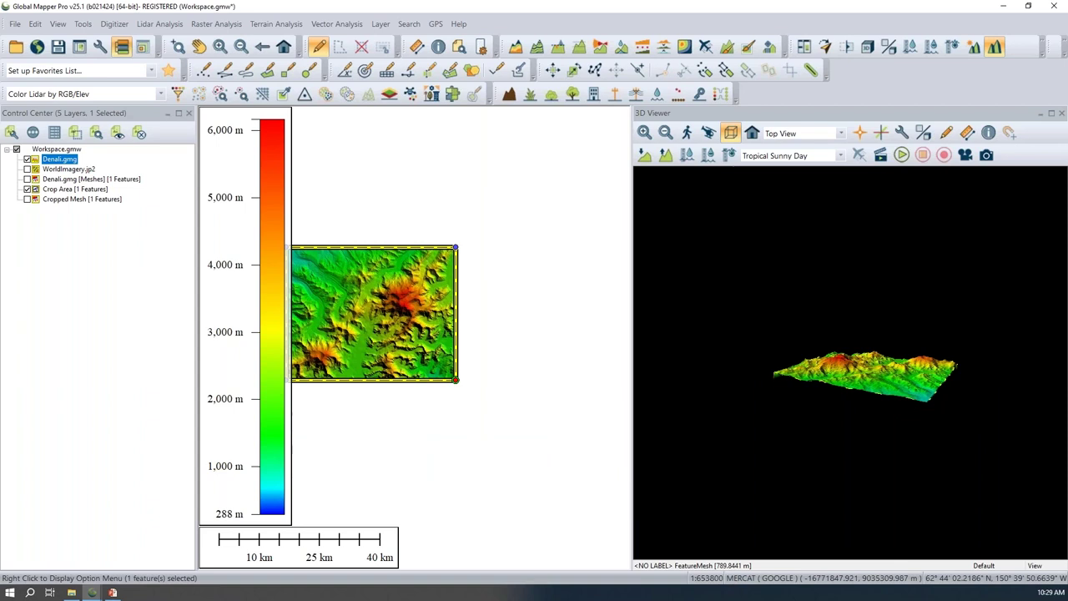
click(553, 312)
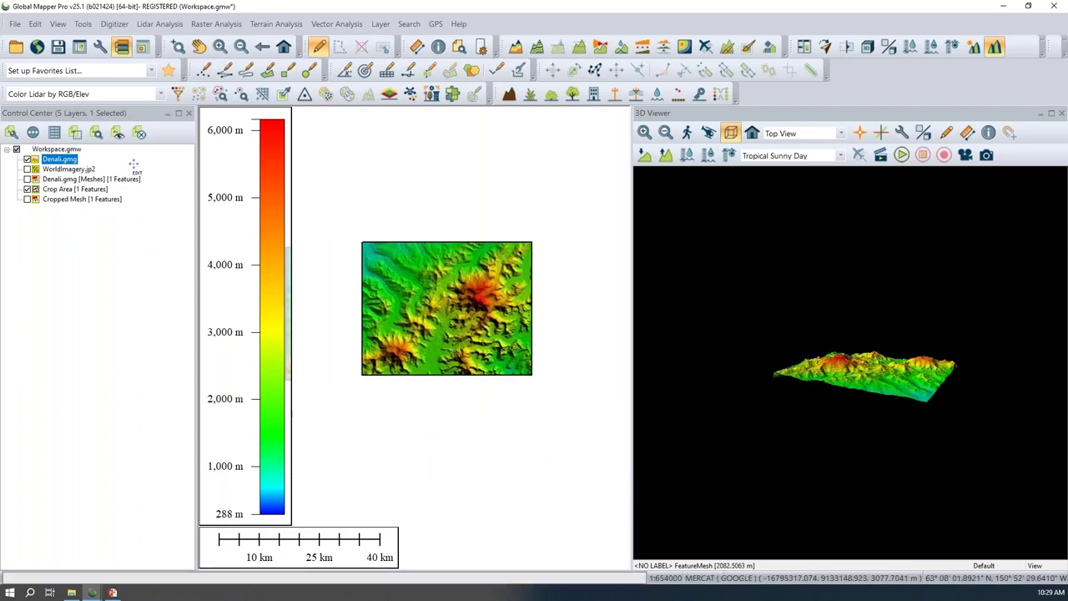
- Start an Export 3D Format export using the STL (3D Printing) format
click(15, 23)
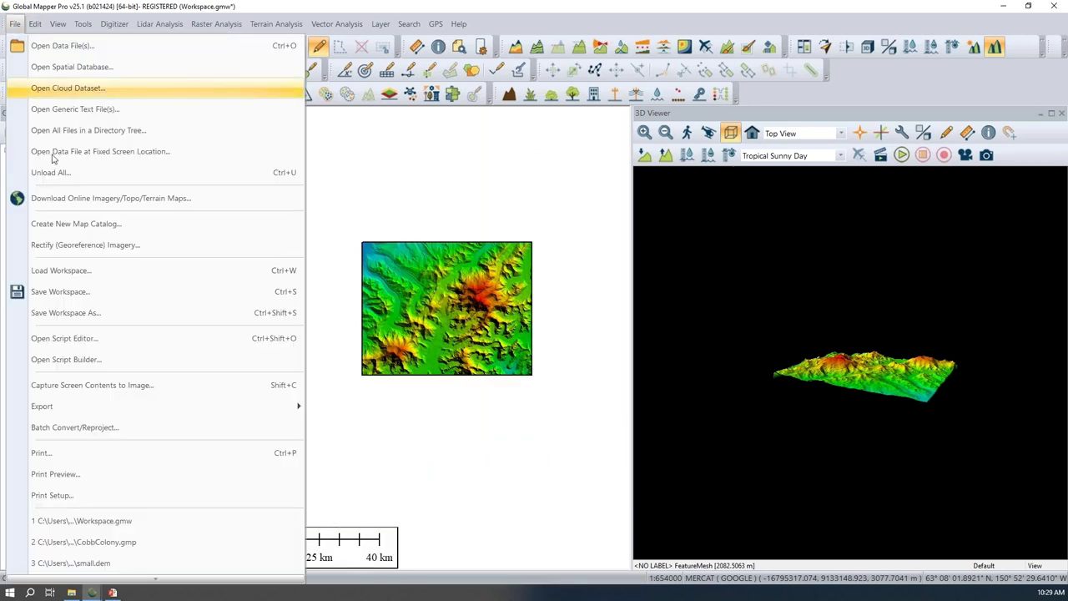
mouse_move(106, 406)
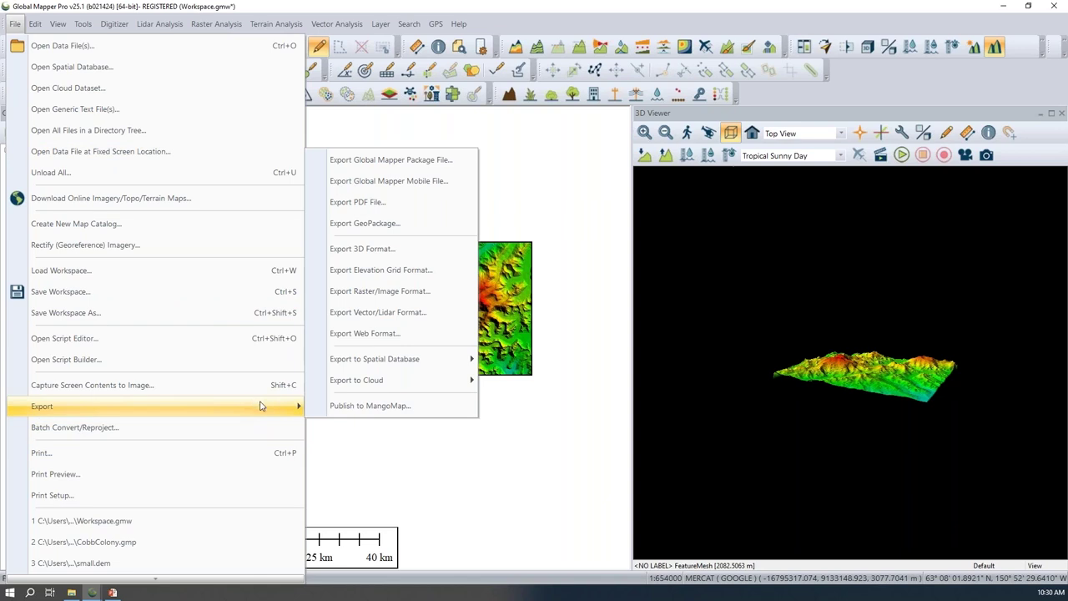
click(399, 251)
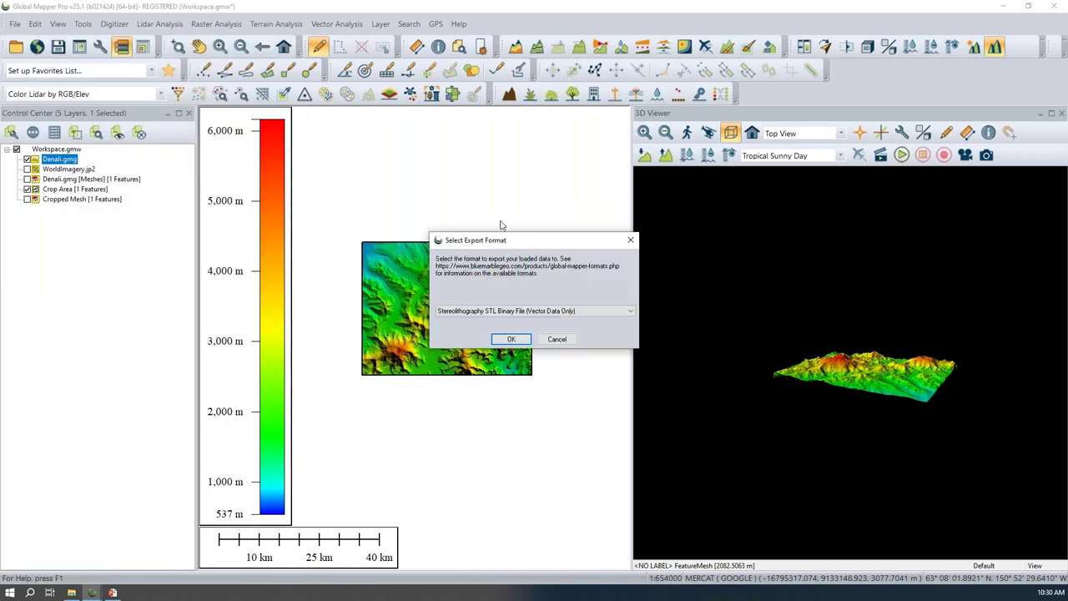
click(491, 245)
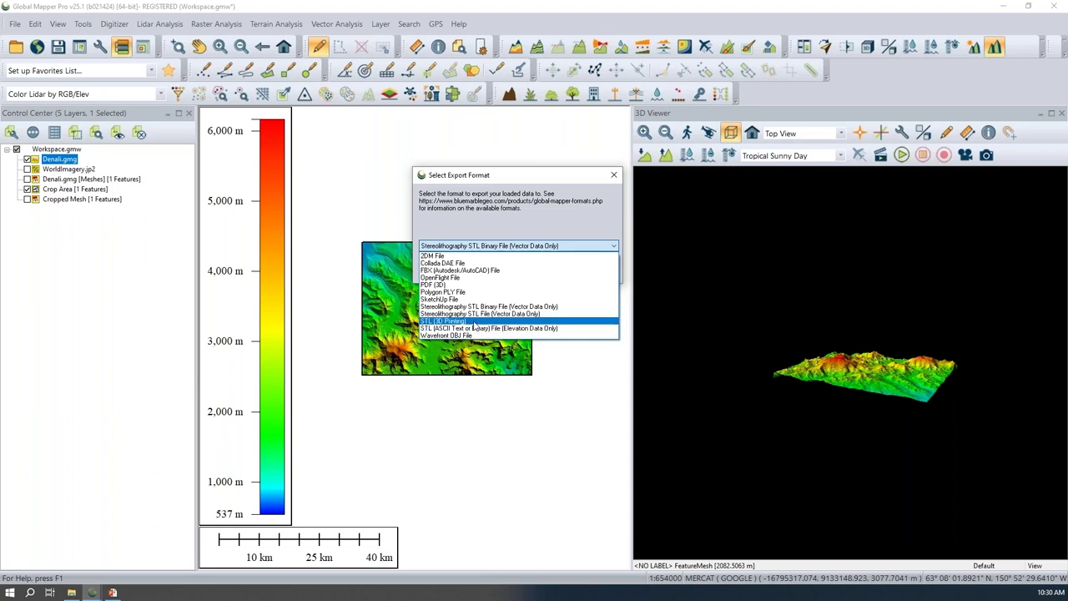
click(472, 322)
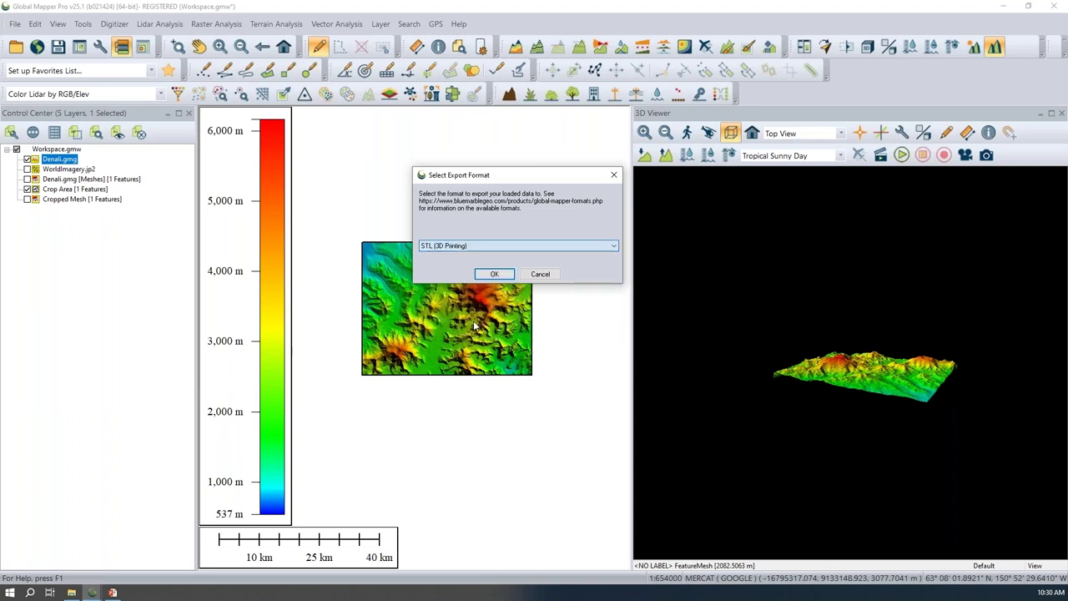
click(495, 274)
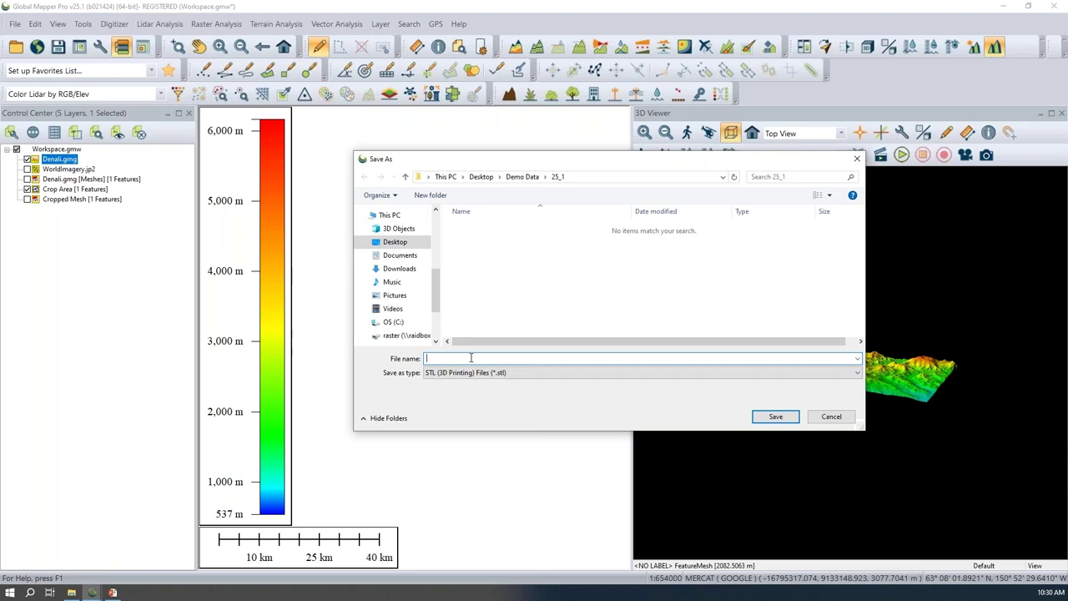
- Save the STL export under the file name 'Denali'
text(Denali)
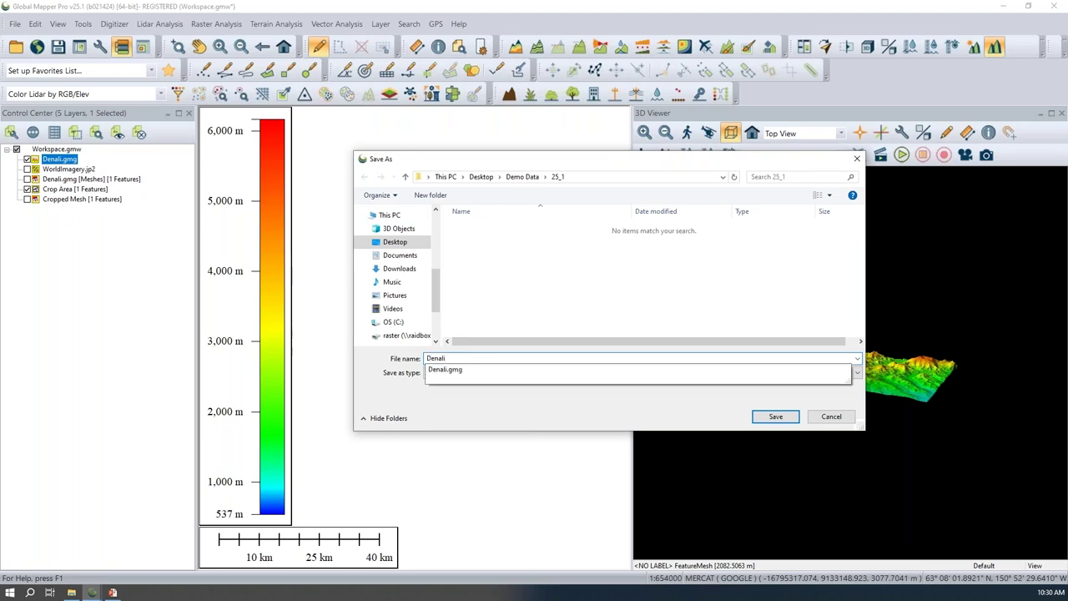
key(Return)
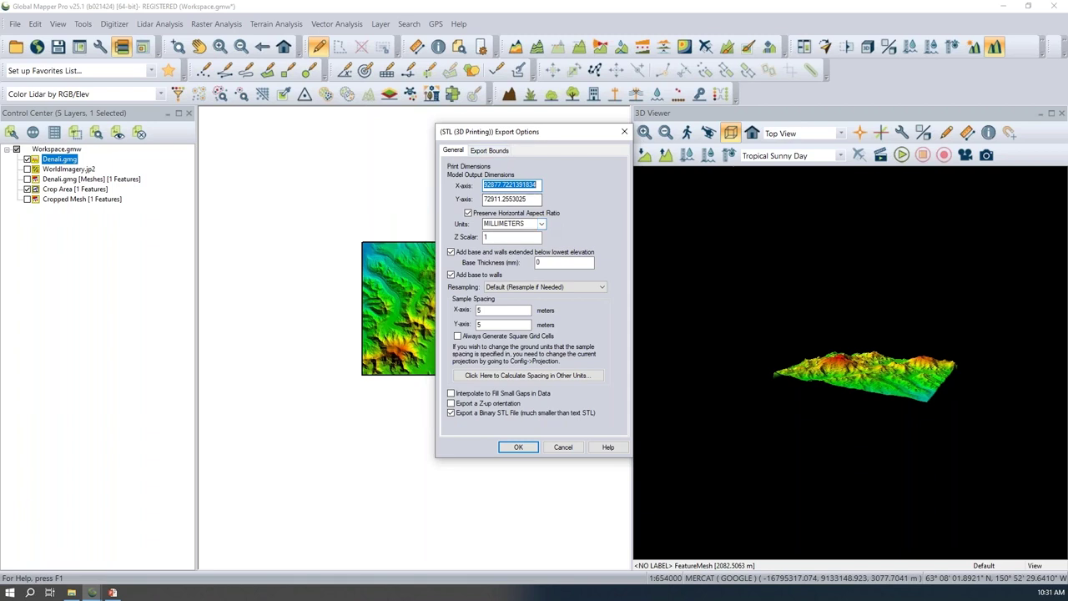
- Enter 400 in the first size field and set the Z Scalar to 2.5
text(400)
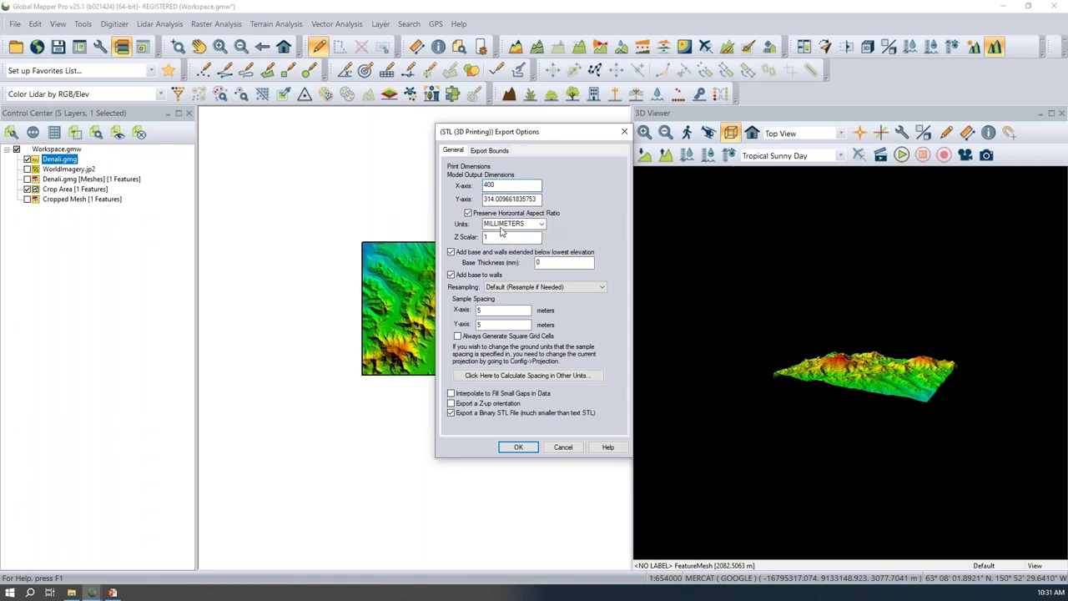
key(Tab)
key(Tab)
key(Tab)
key(Tab)
text(2.5)
- Replace the base thickness, set sample spacing to 50, and accept the STL options
click(548, 262)
double_click(548, 262)
key(BackSpace)
text(15)
text(0)
key(shift+Tab)
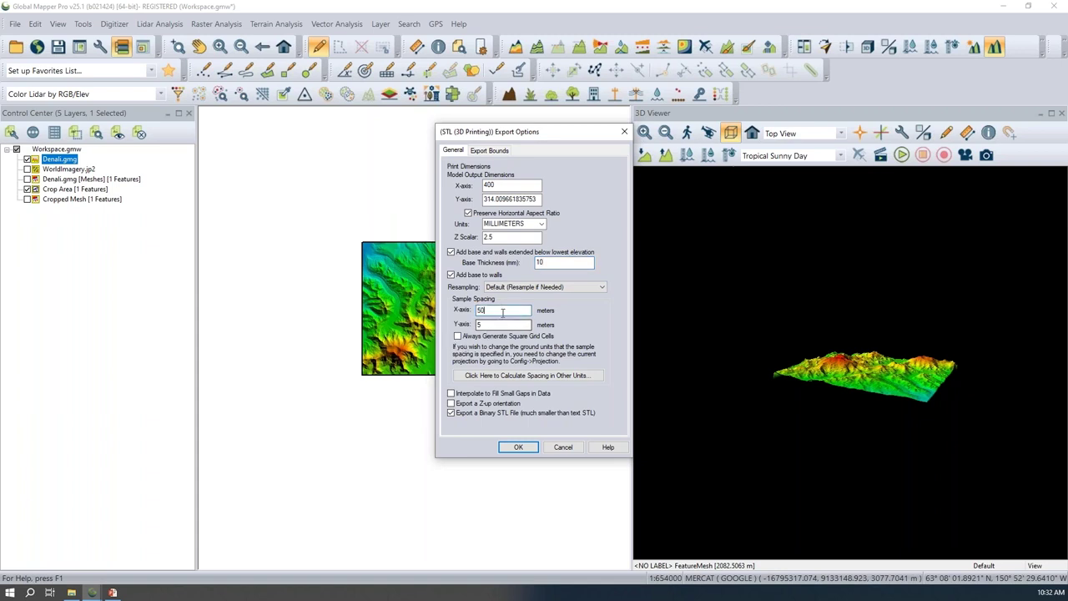
key(Tab)
text(50)
click(518, 448)
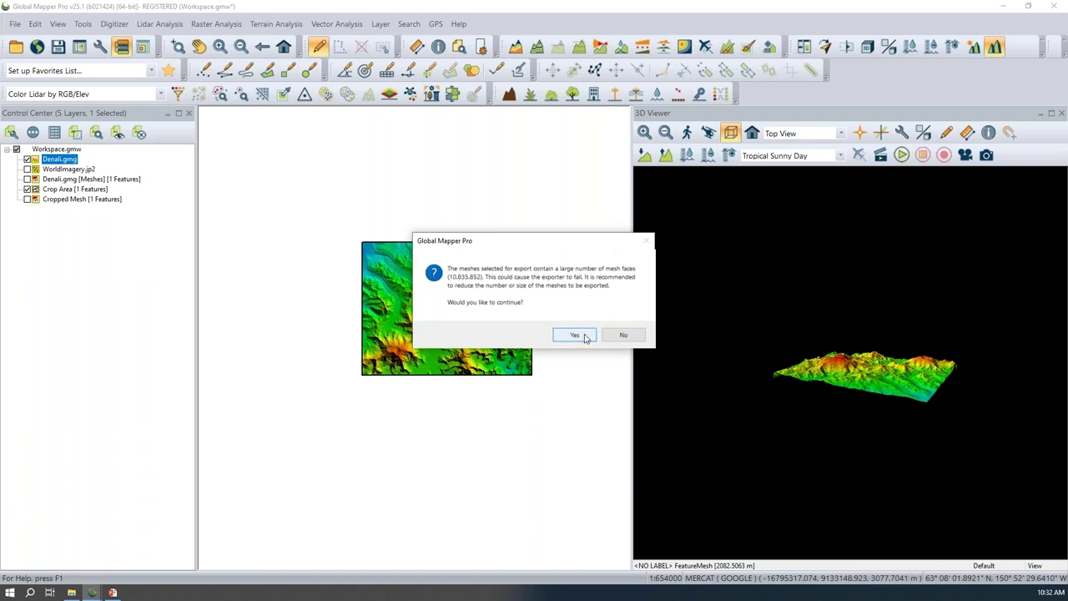
- Accept the mesh-face count warning and dismiss the failed Denali.stl export message
click(631, 336)
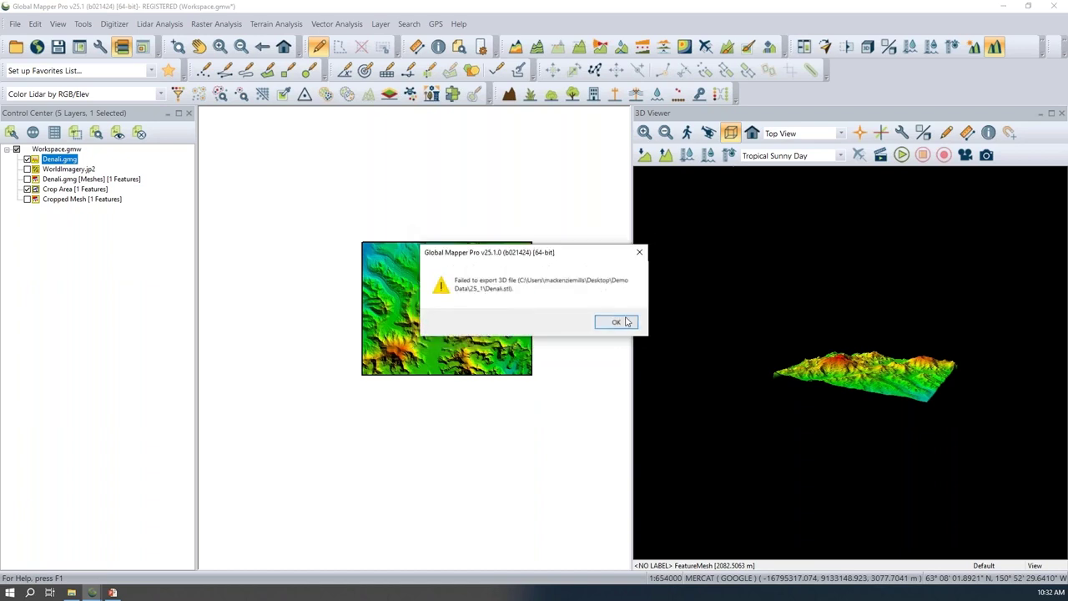
click(617, 323)
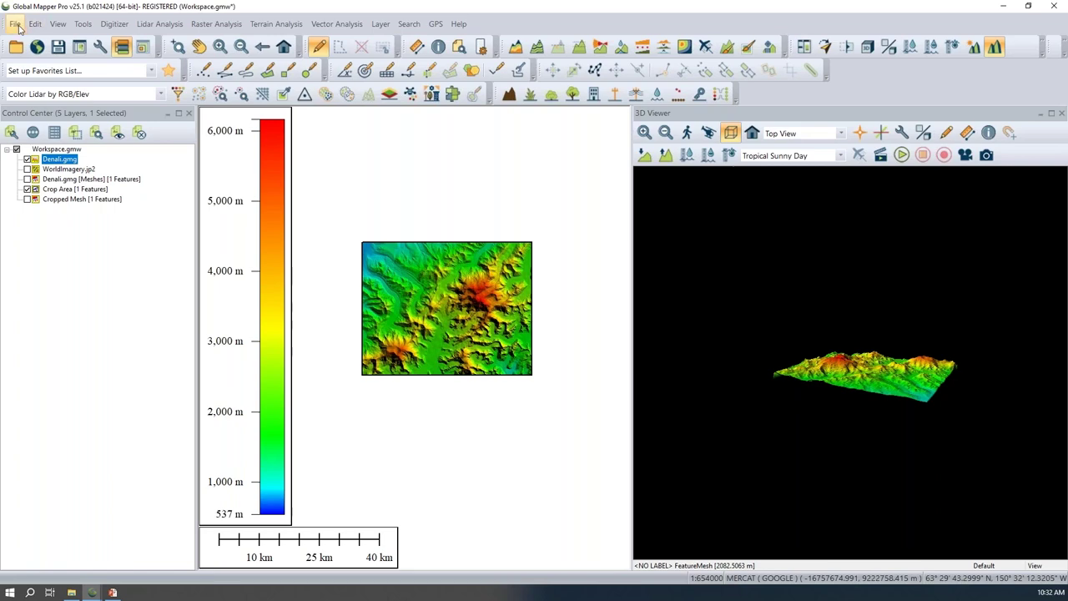
click(15, 23)
mouse_move(291, 403)
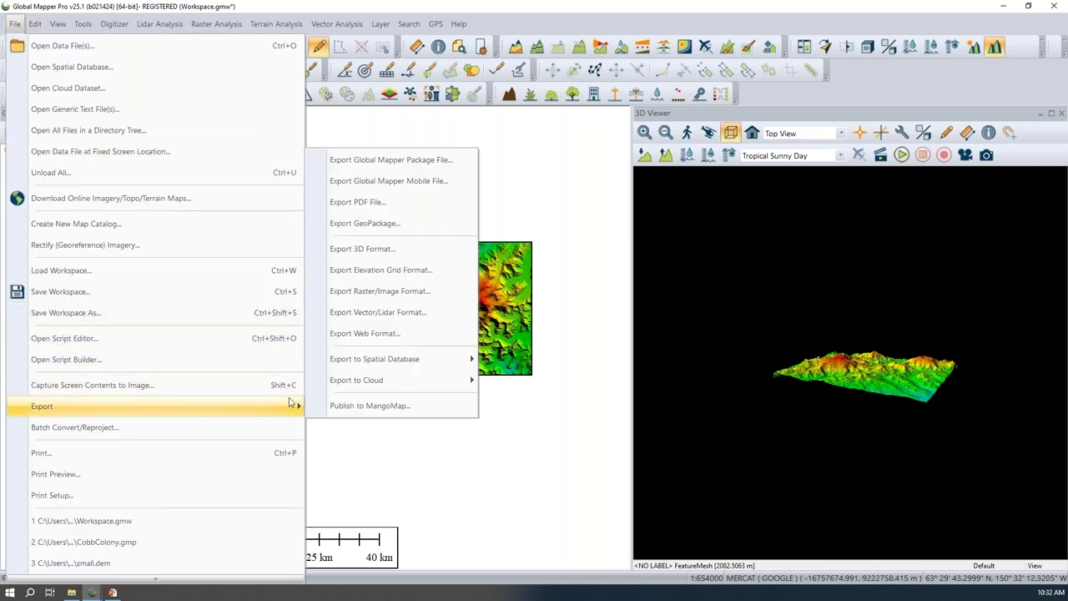
click(408, 252)
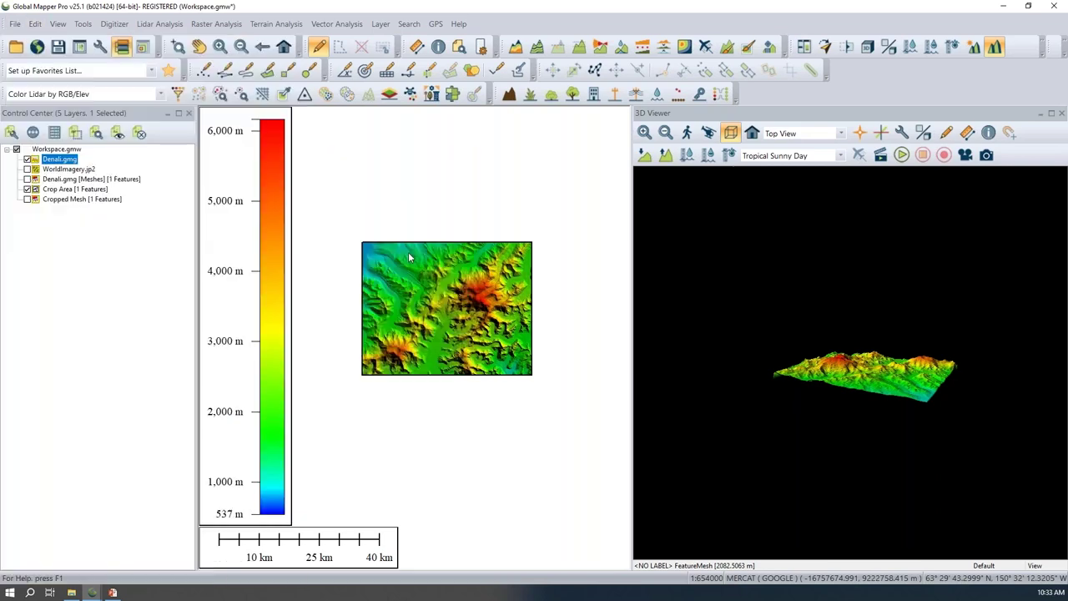
click(507, 339)
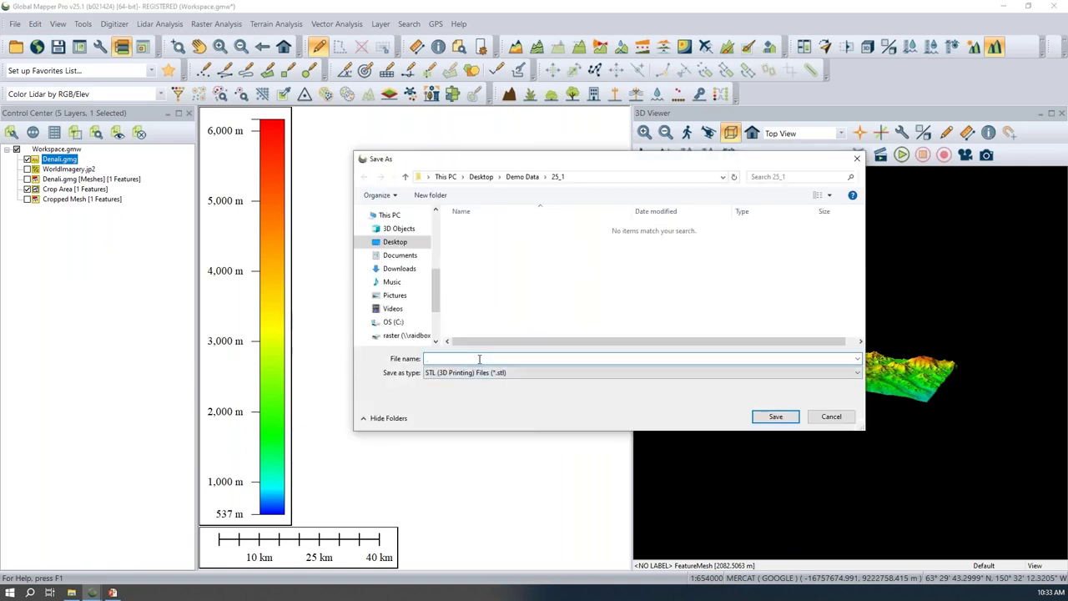
text(Denali)
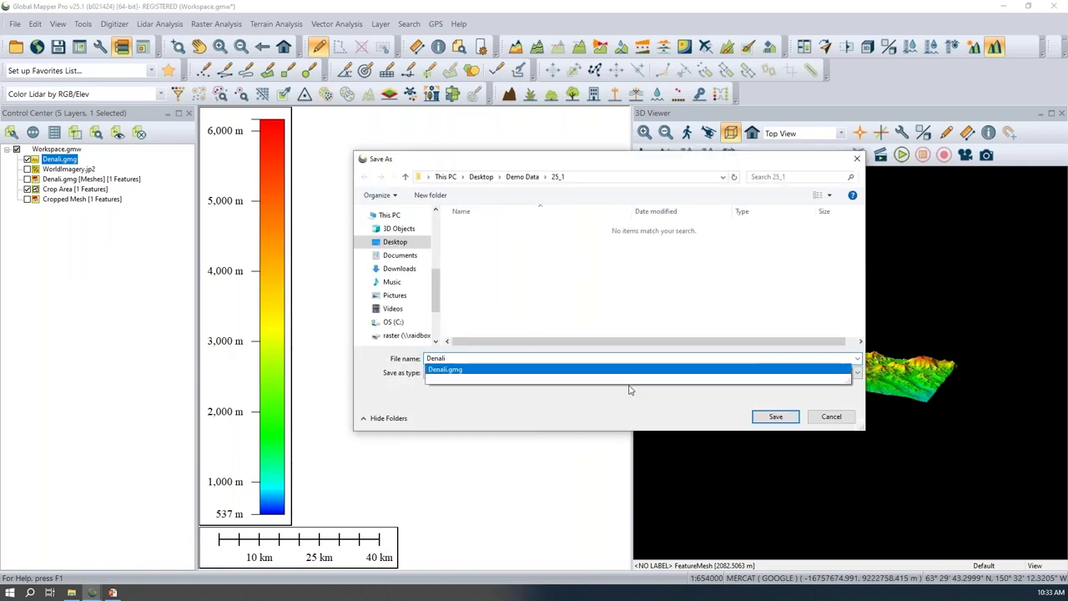
click(776, 417)
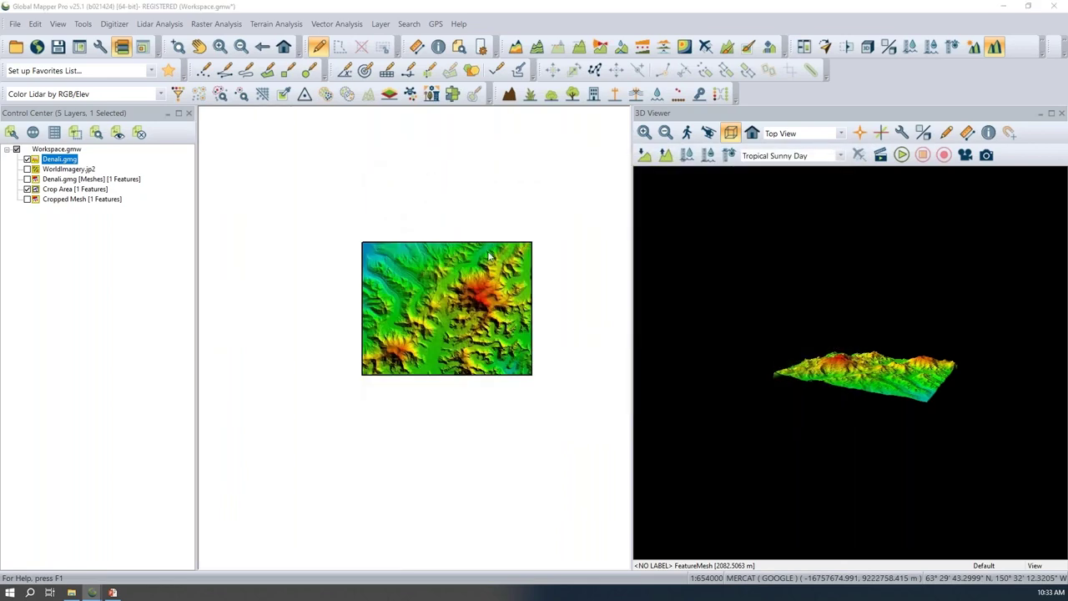
text(400)
key(Tab)
key(Tab)
key(Tab)
key(Tab)
text(2.5)
key(Tab)
text(10)
key(Tab)
key(Tab)
key(Tab)
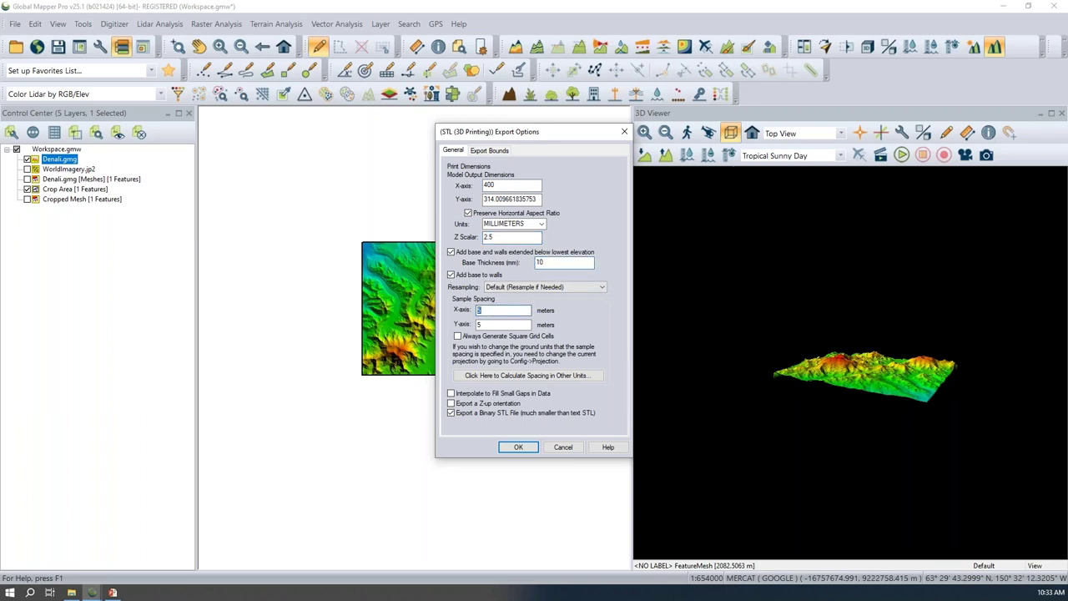
text(200)
key(Tab)
text(200)
click(518, 448)
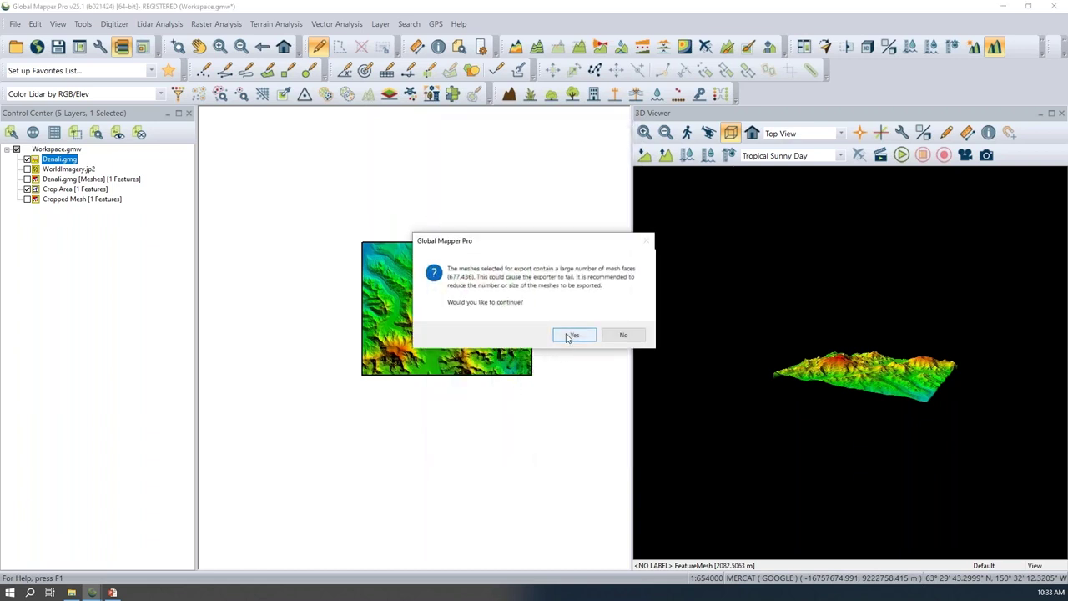
click(627, 335)
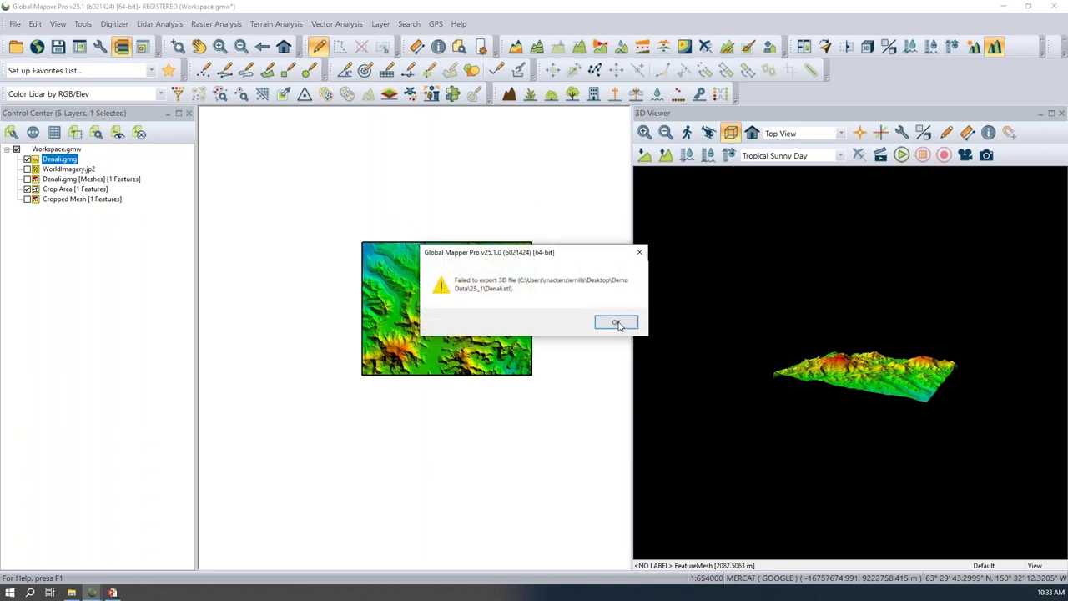
click(616, 324)
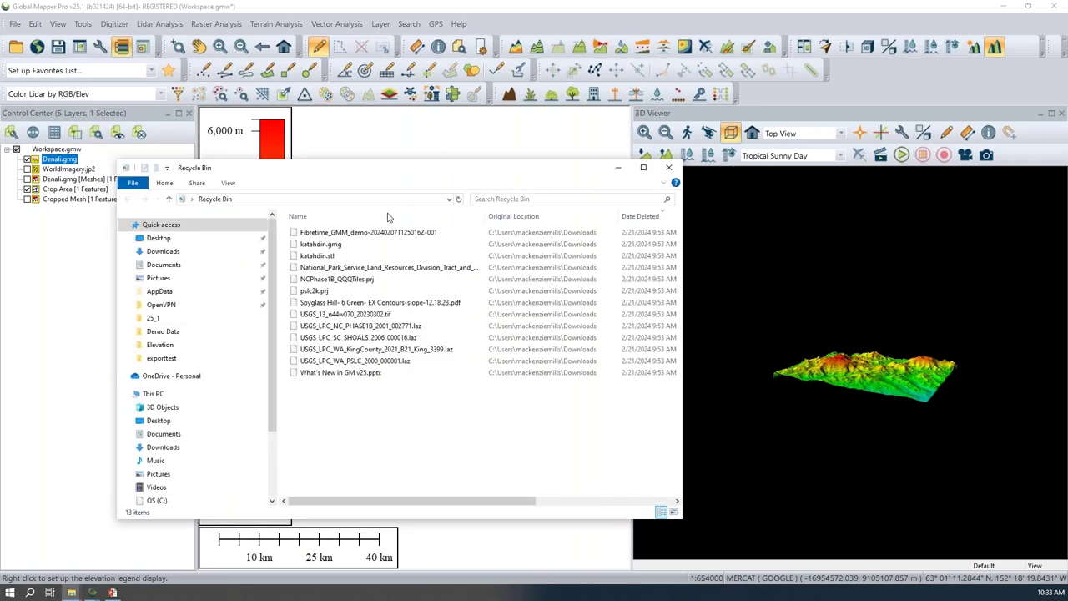
drag(317, 167, 123, 188)
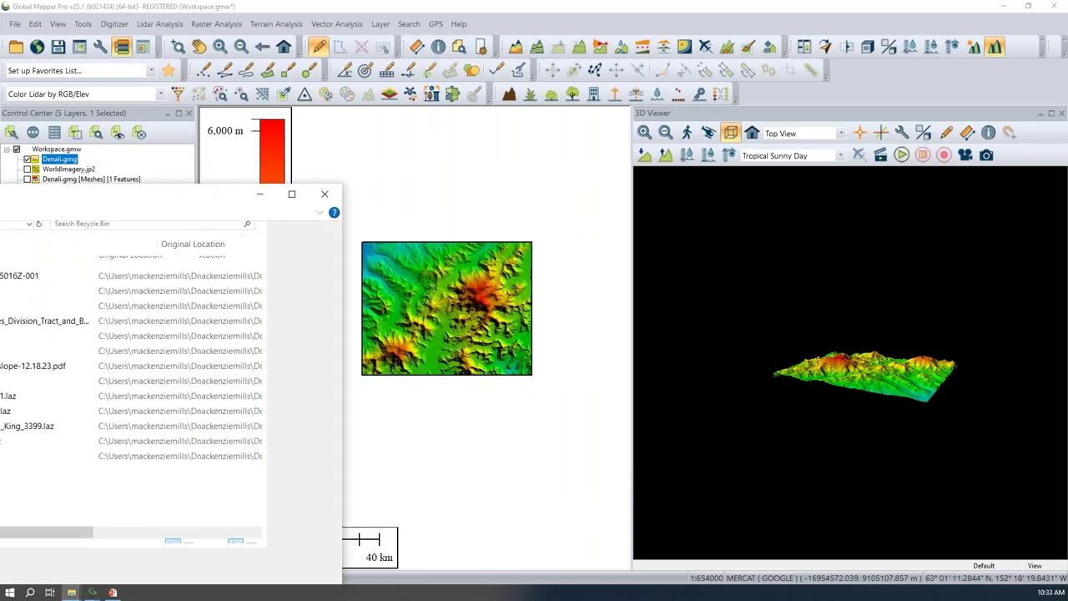
key(alt+Tab)
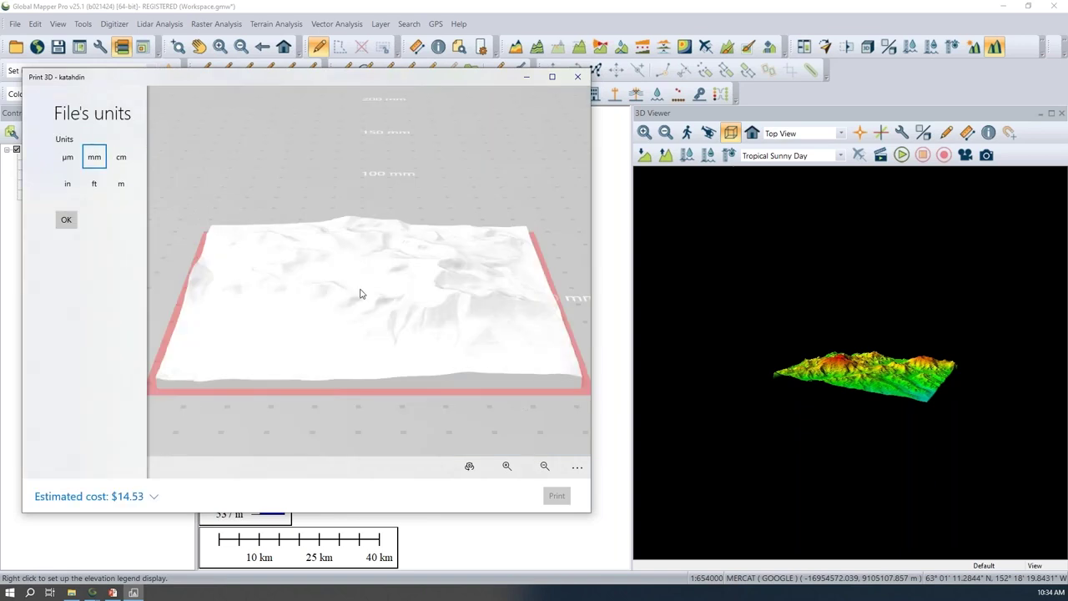
- Orbit the katahdin terrain model in Print 3D from several angles, then close the preview
drag(364, 275, 398, 343)
drag(506, 331, 523, 317)
drag(453, 317, 351, 287)
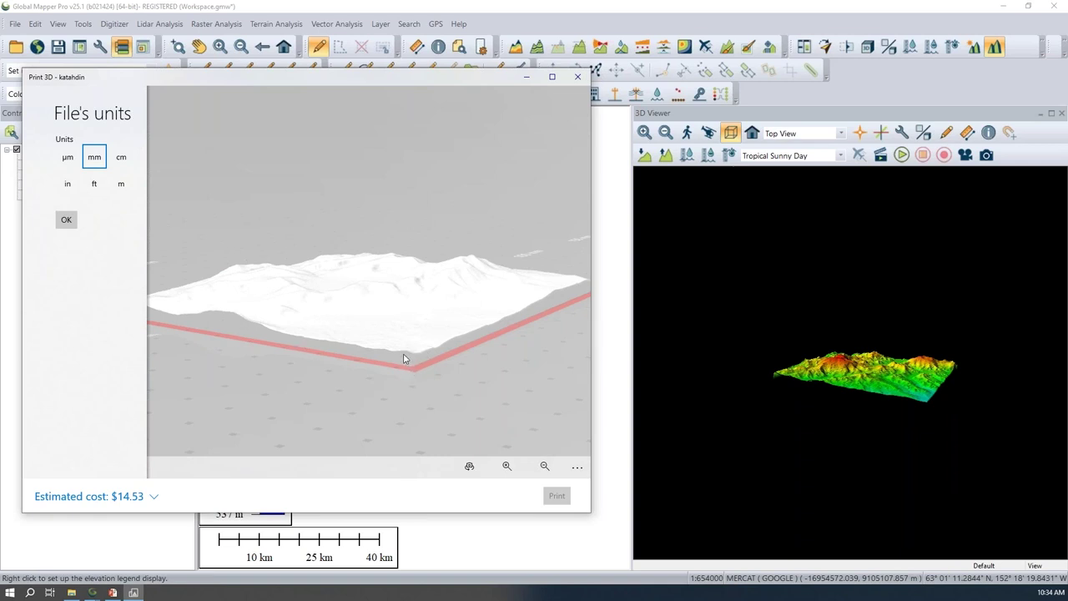
drag(451, 345, 428, 338)
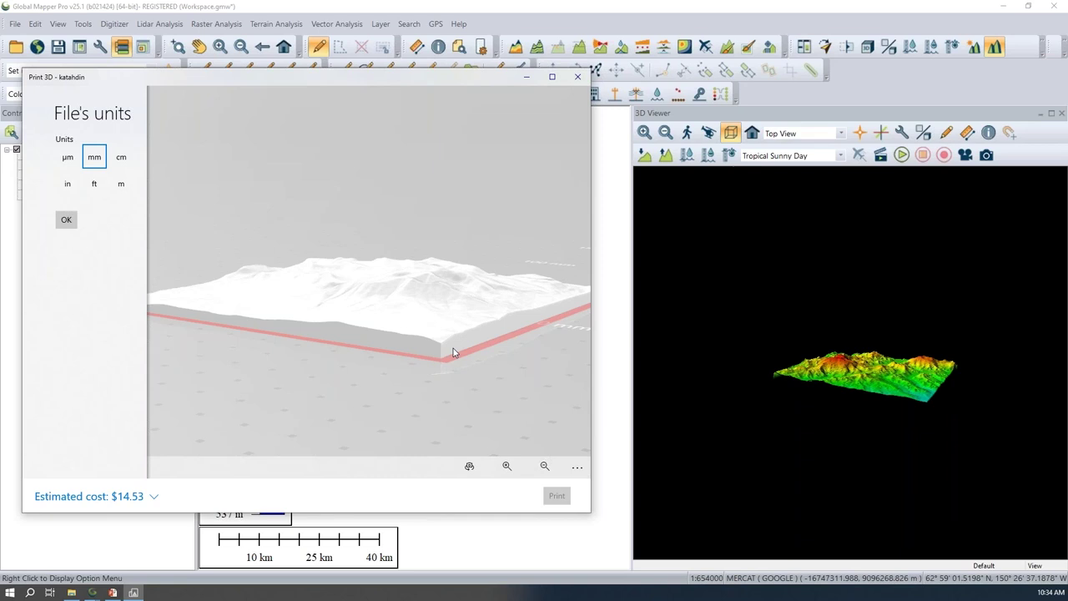
click(582, 77)
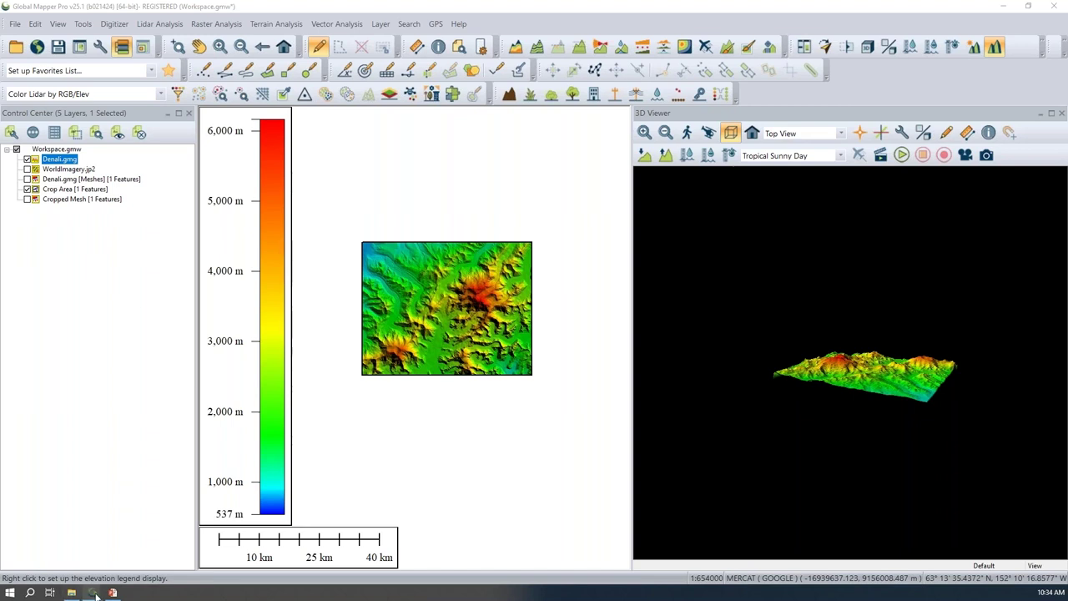
- Bring up the Jubilee_Farm project window with its Generated Mesh and Crop Area rectangle
mouse_move(93, 592)
click(99, 549)
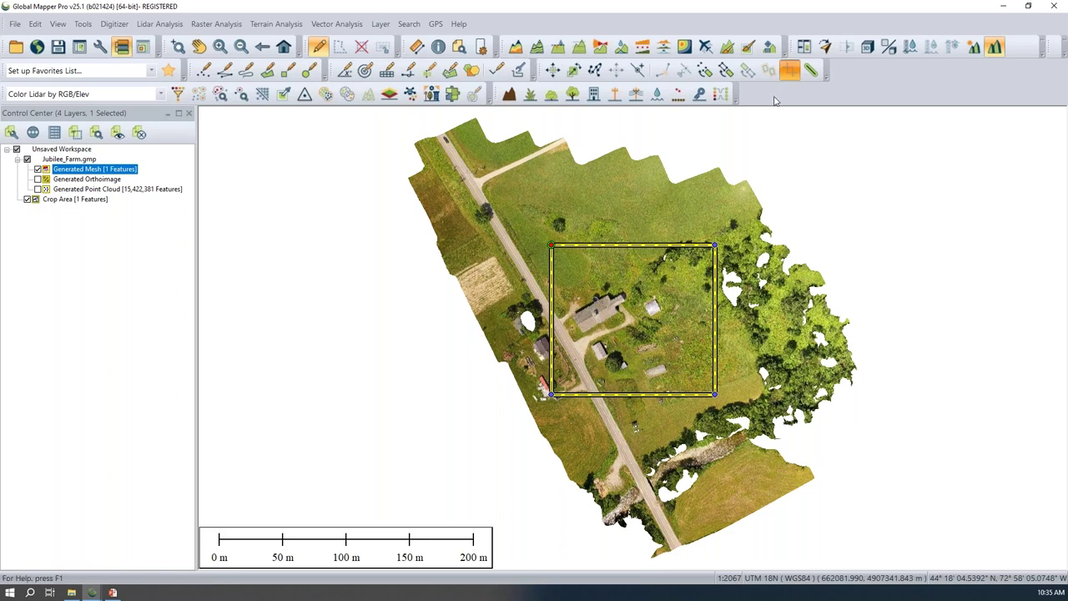
click(789, 70)
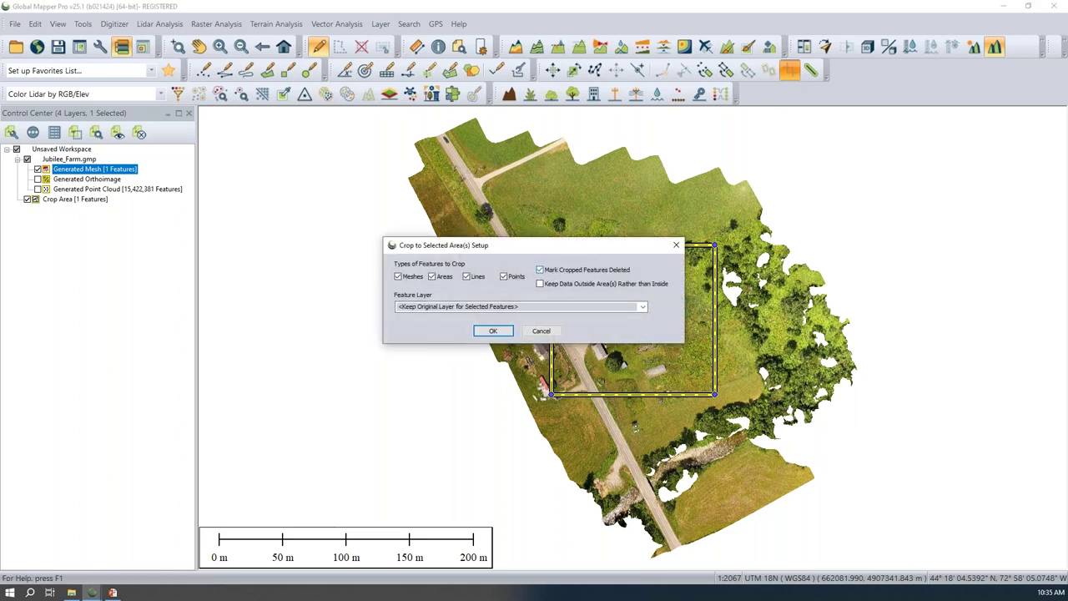
- Confirm cropping the Generated Mesh to the farmhouse square and clear the selection
click(492, 331)
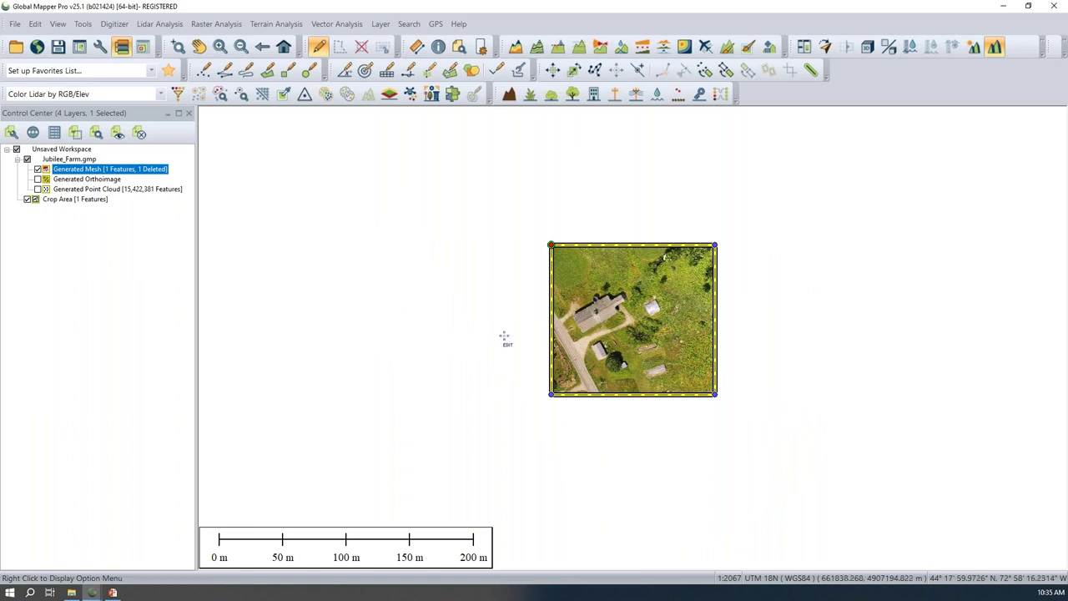
click(504, 337)
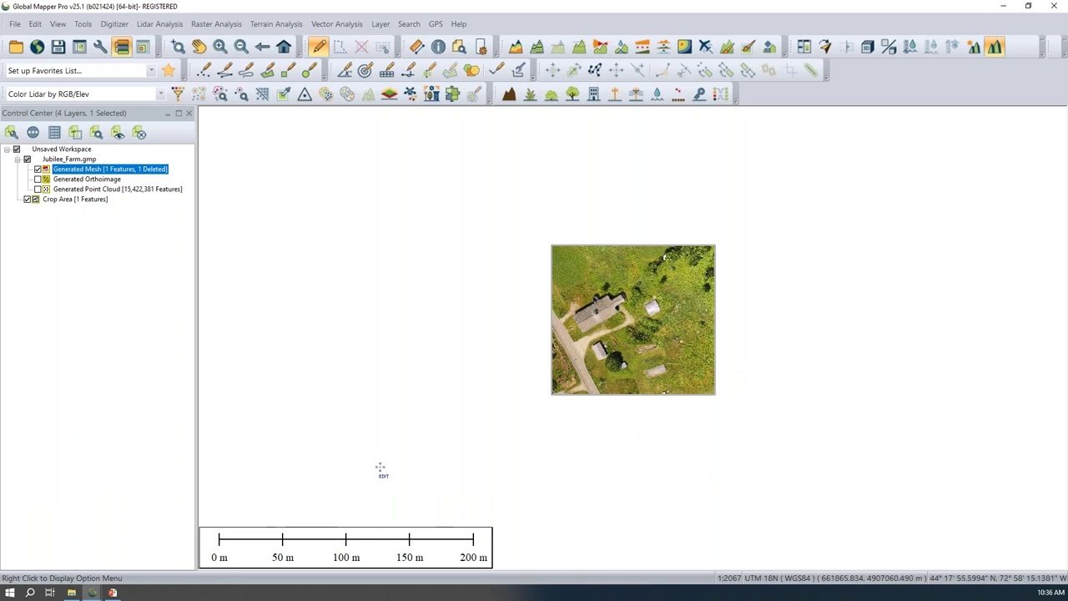
- Switch to the PowerPoint slideshow showing the Agenda slide
click(114, 592)
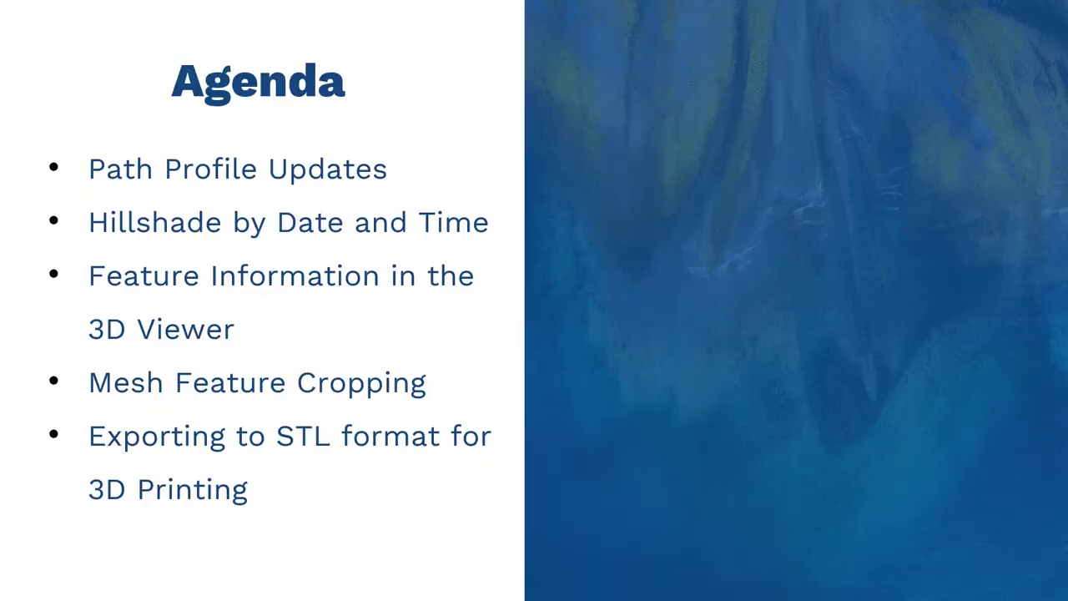